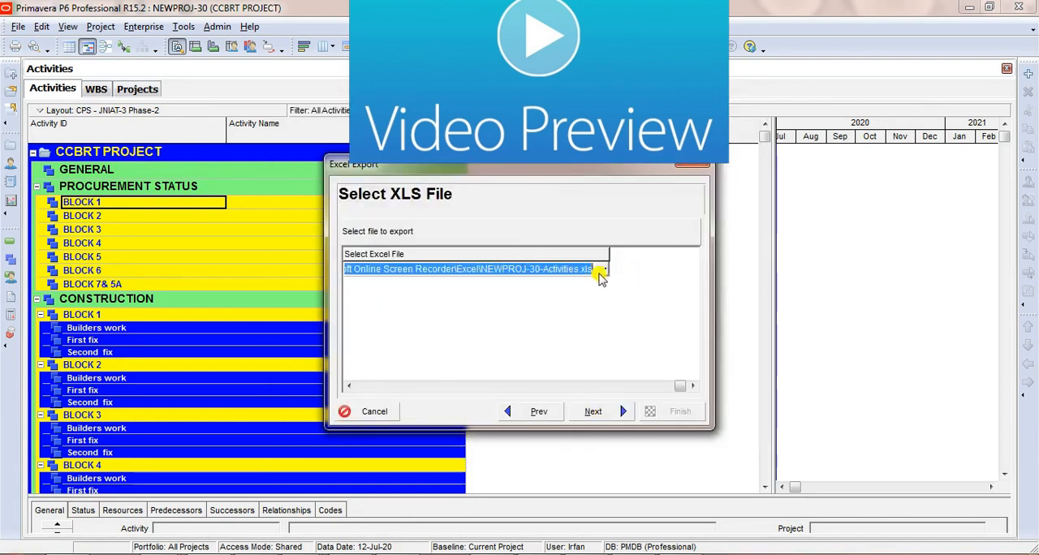
click(593, 271)
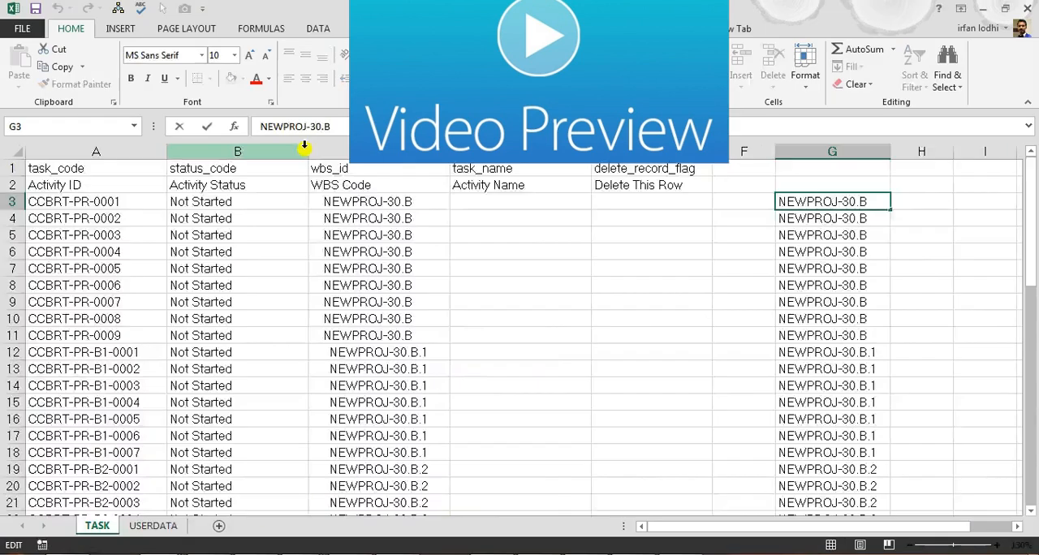
key(ctrl+shift+Down)
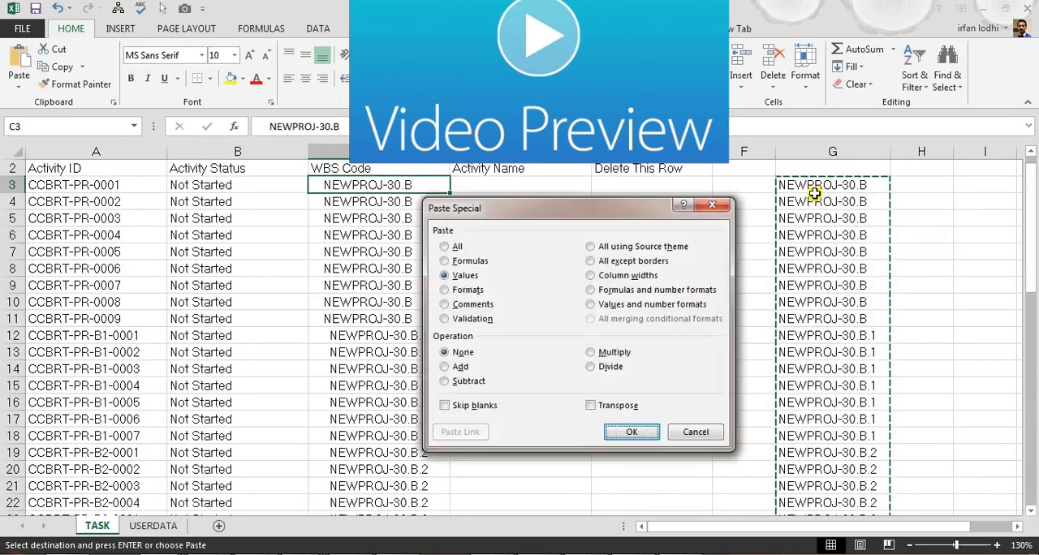
key(Return)
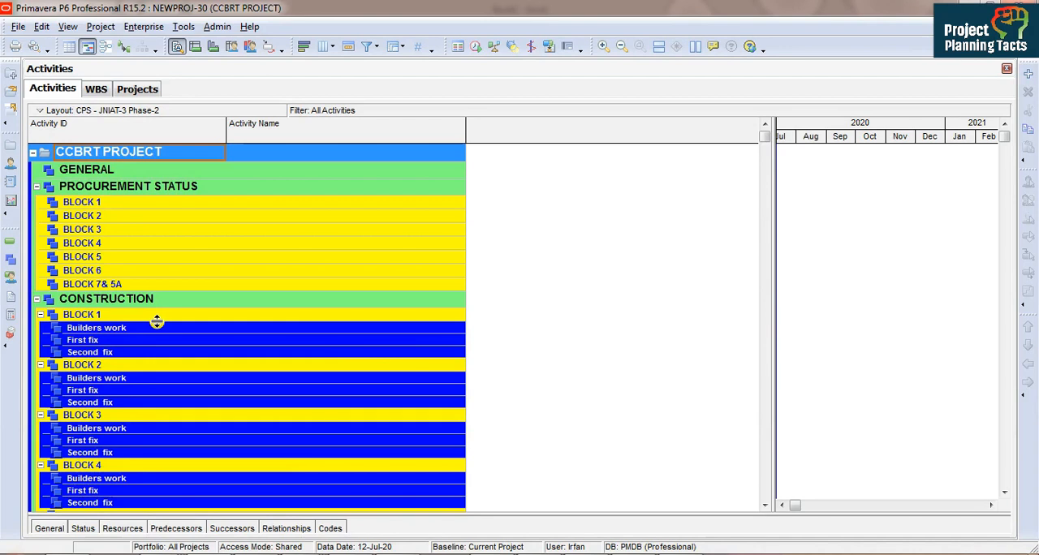
Step: Open the WBS view of the CCBRT PROJECT
click(114, 204)
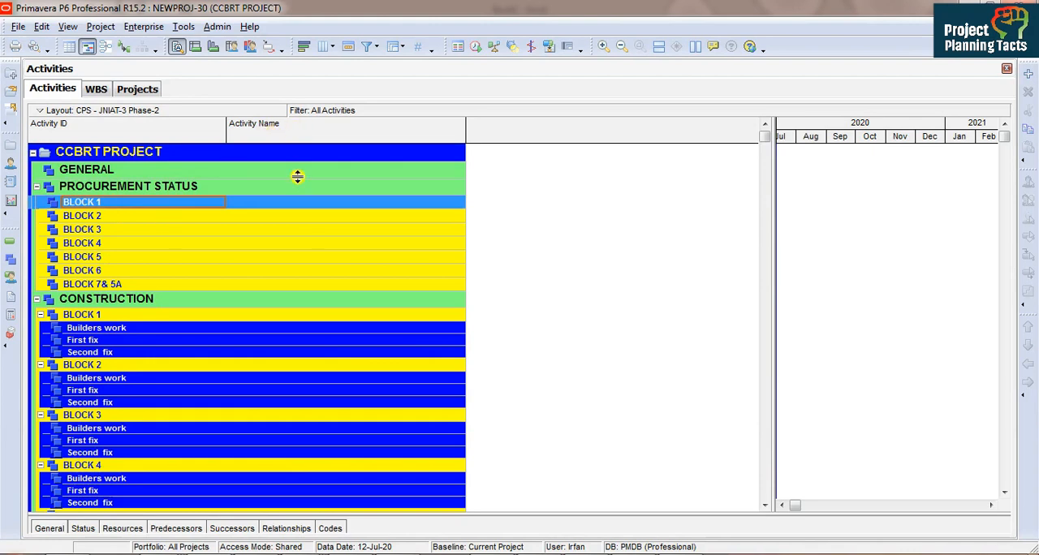
click(98, 203)
click(11, 261)
click(128, 172)
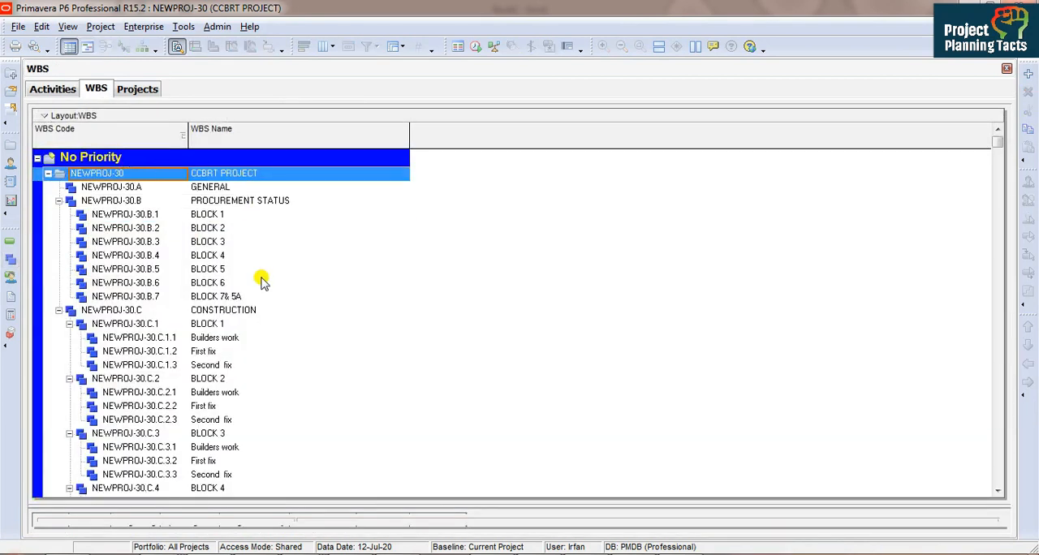
click(8, 240)
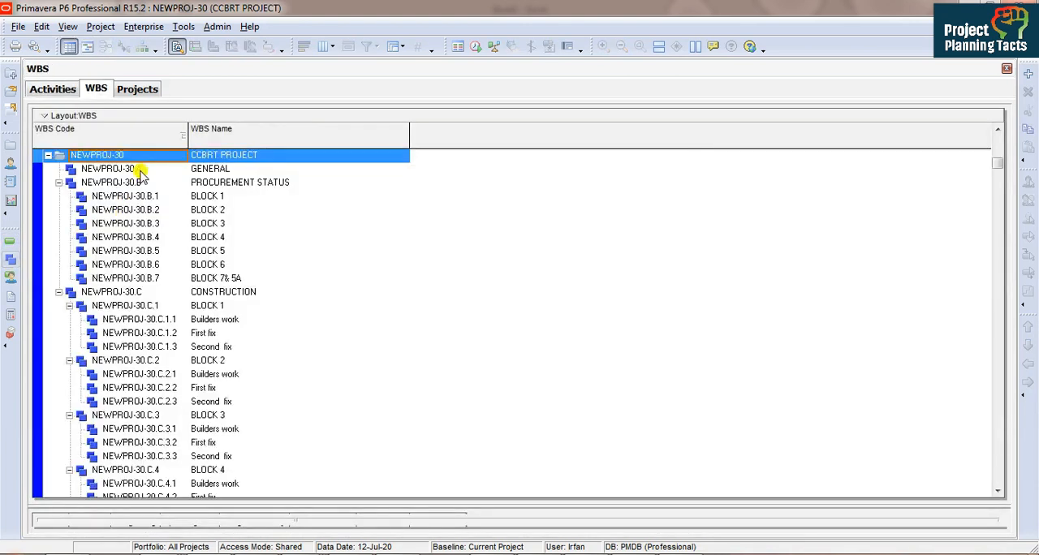
click(139, 169)
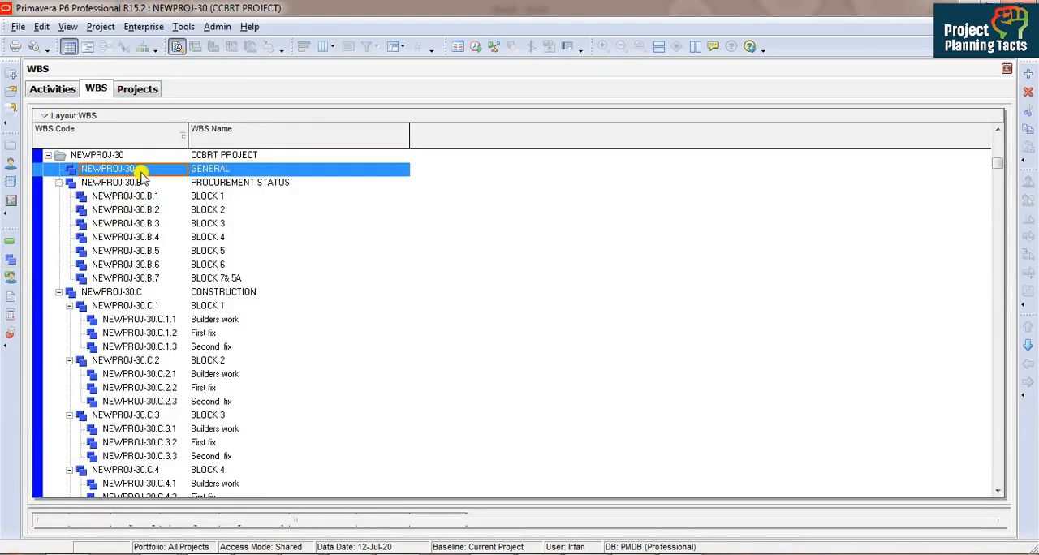
Step: Copy all WBS rows and paste them into Sheet3 of the Excel workbook Book1, starting at cell E1
key(ctrl+a)
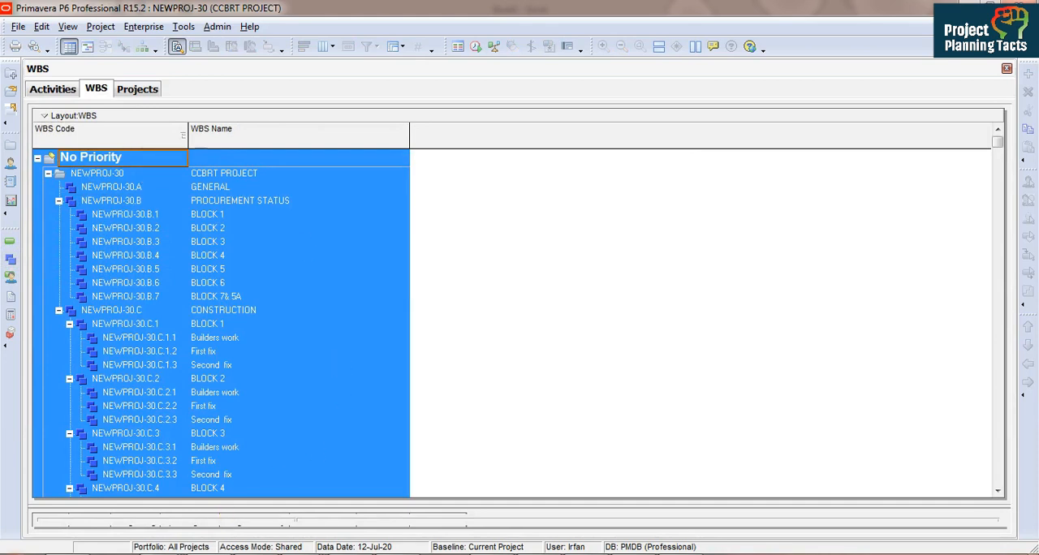
click(400, 485)
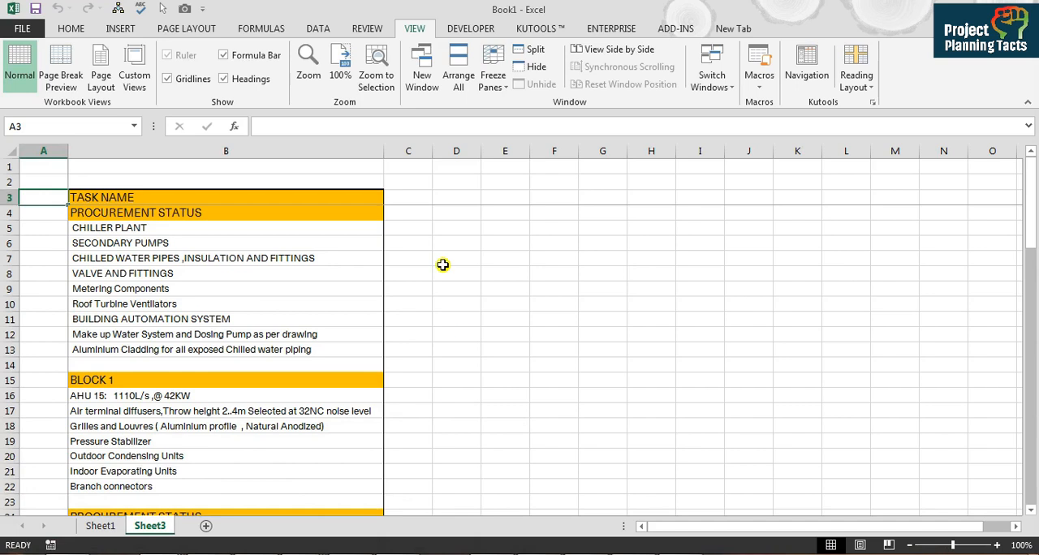
click(504, 197)
key(Up)
key(Up)
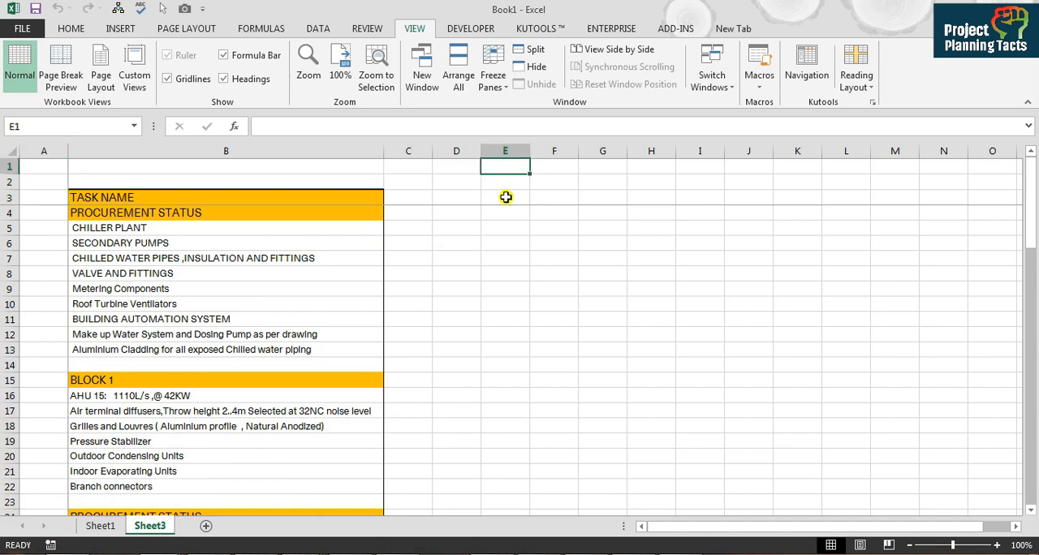
key(ctrl+v)
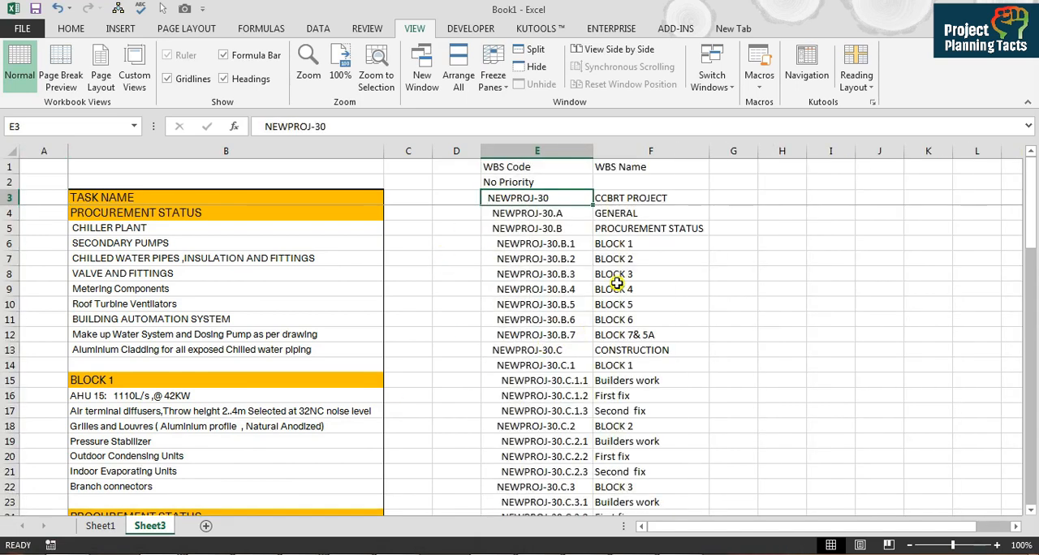
Step: Compare the pasted WBS codes and names with the PROCUREMENT STATUS heading and its tasks in B5:B13
click(566, 216)
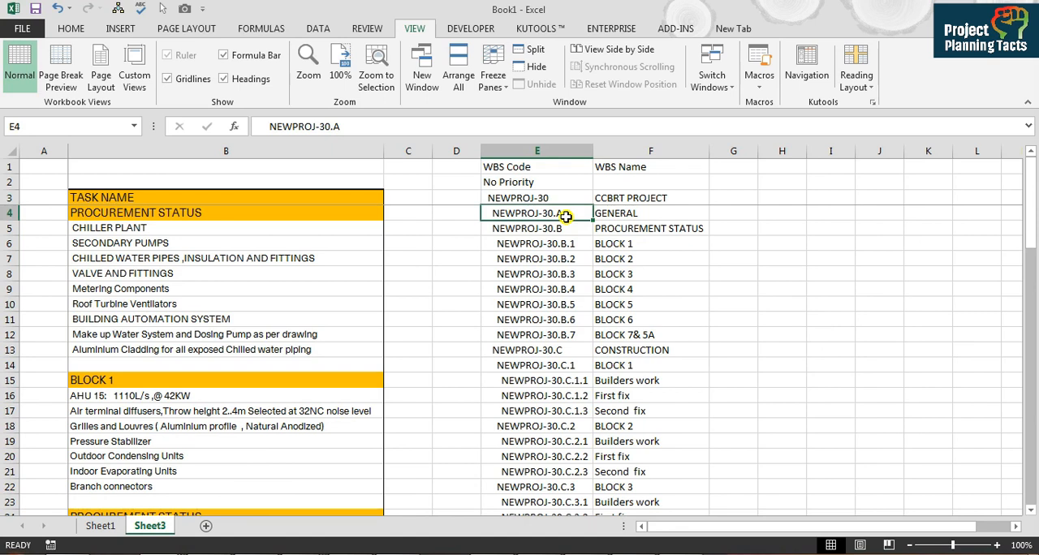
click(570, 240)
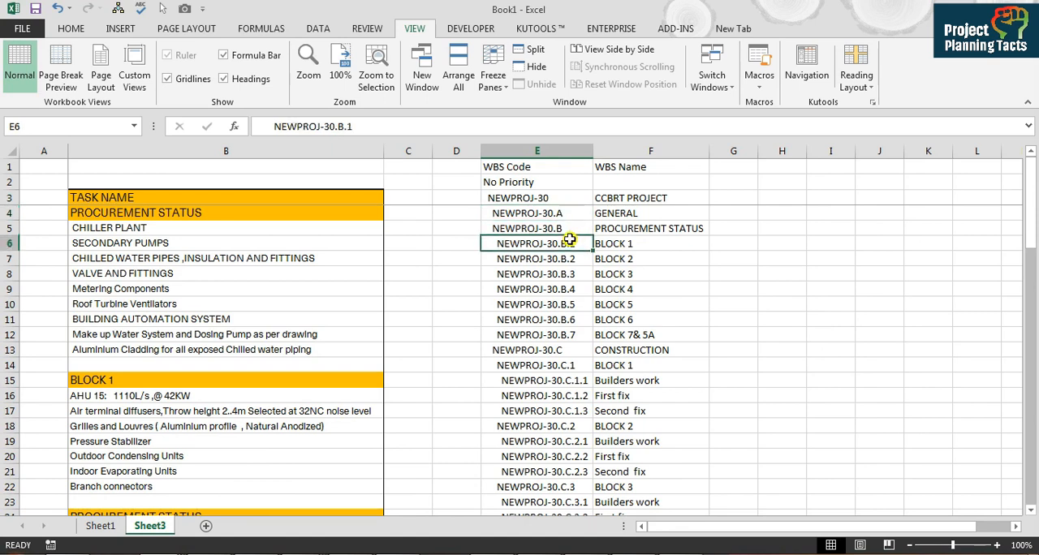
click(49, 229)
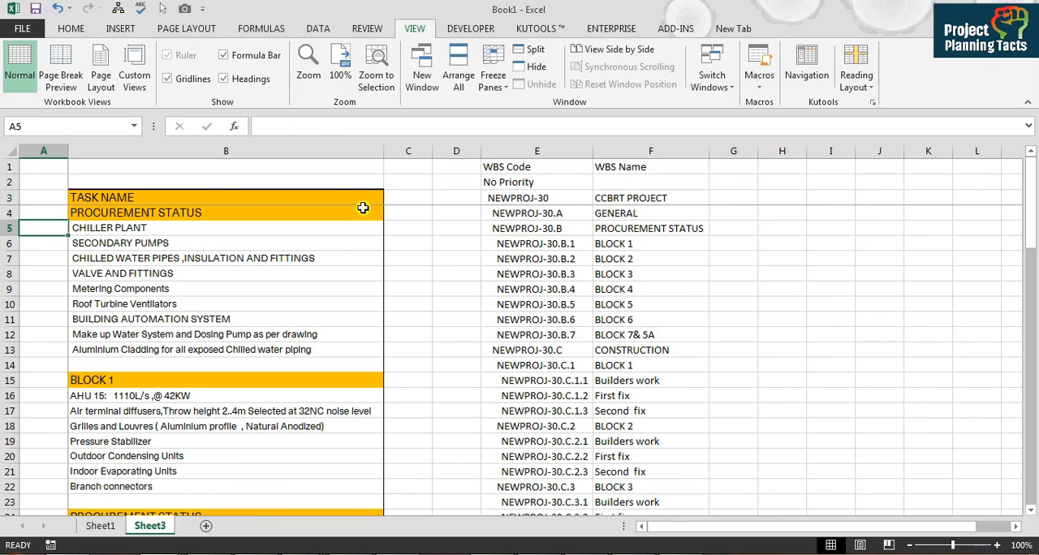
click(639, 228)
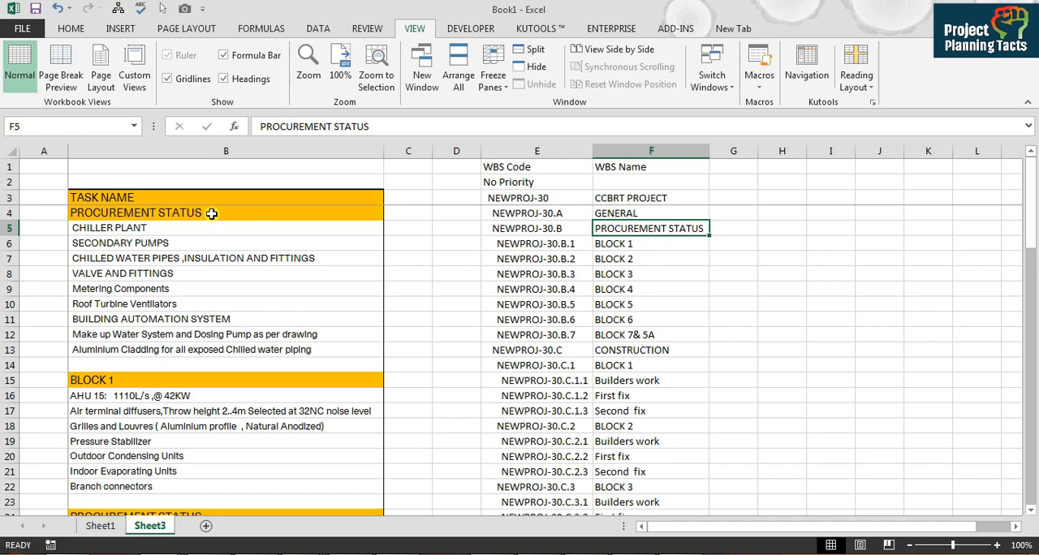
click(210, 212)
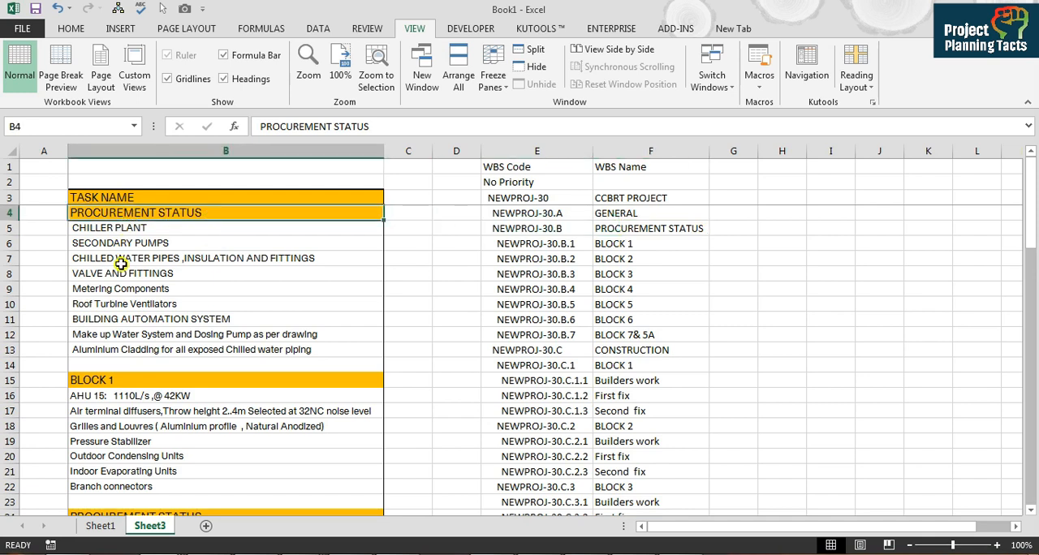
double_click(134, 228)
drag(135, 228, 139, 281)
drag(124, 349, 128, 226)
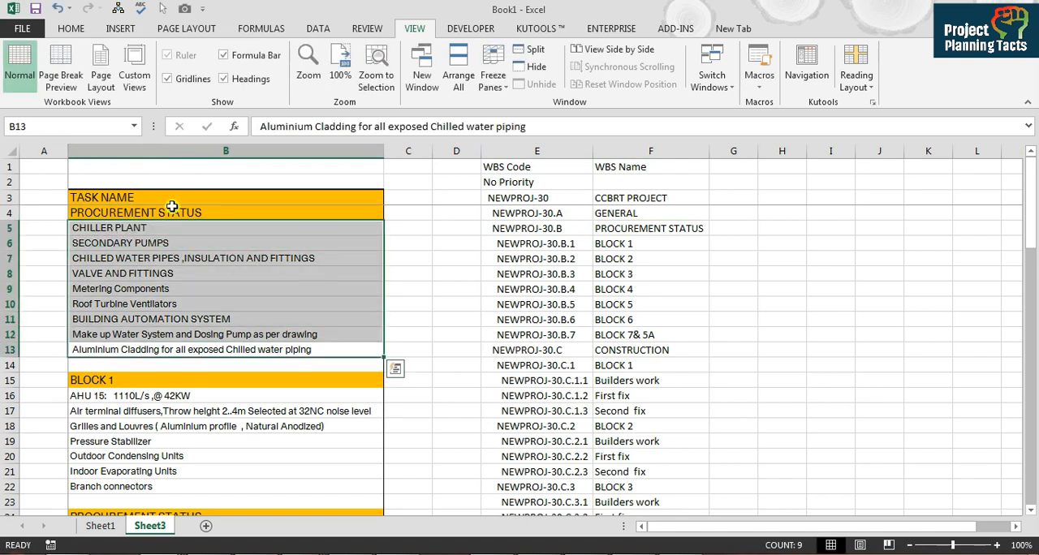
click(172, 209)
Step: Copy the PROCUREMENT STATUS code from E5 into A5:A13 as values and widen column A to fit the codes
click(505, 228)
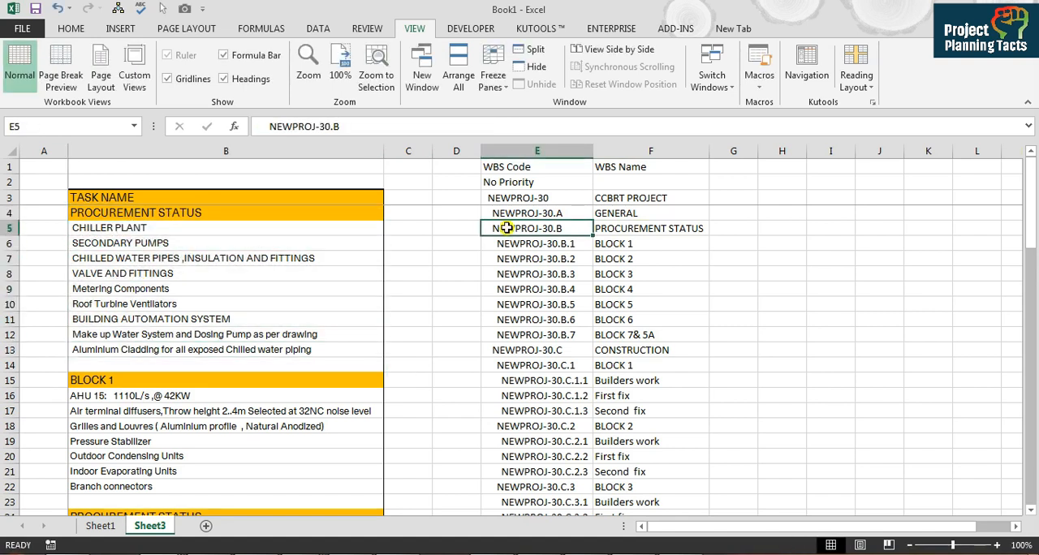
key(ctrl+c)
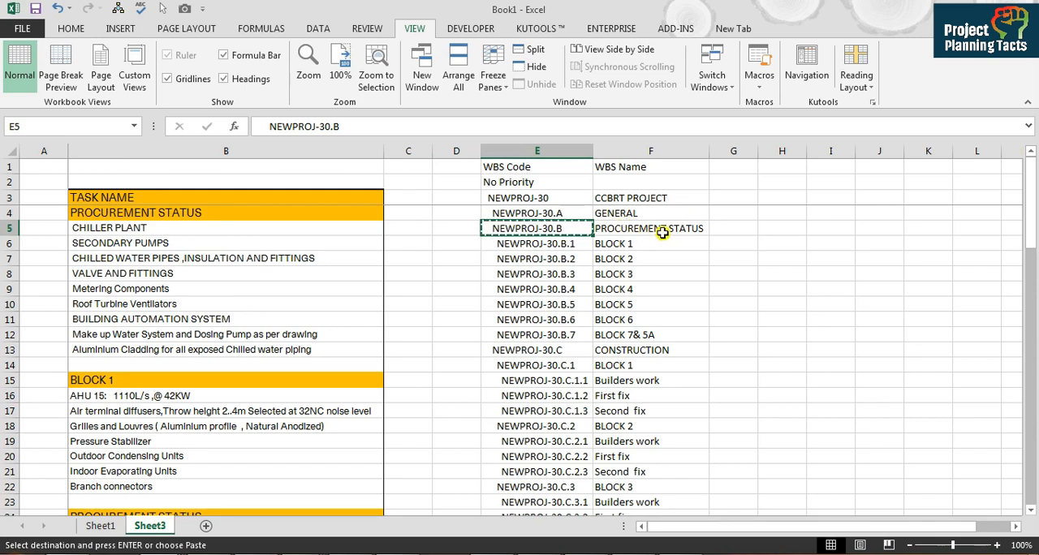
drag(43, 231, 31, 347)
right_click(32, 347)
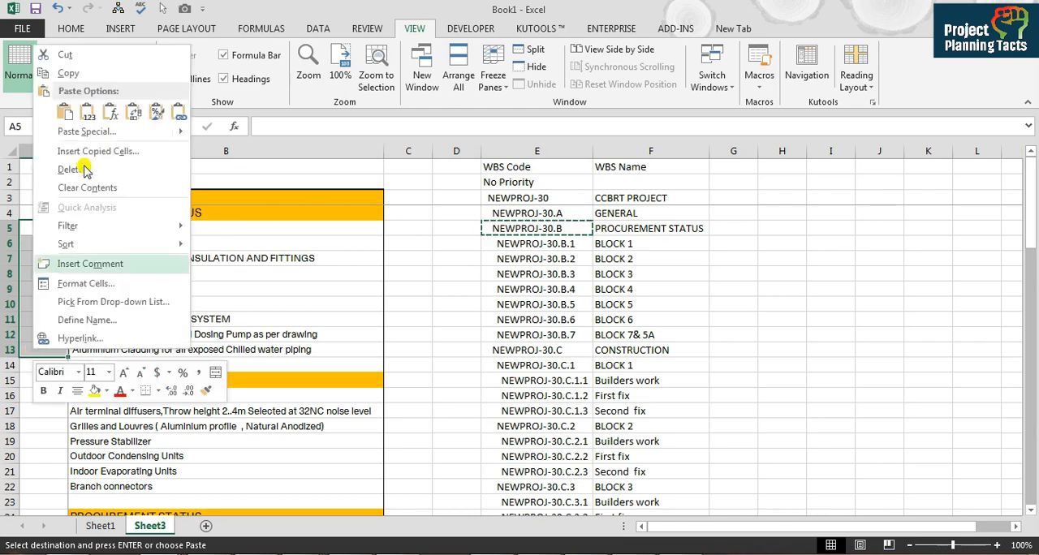
click(86, 116)
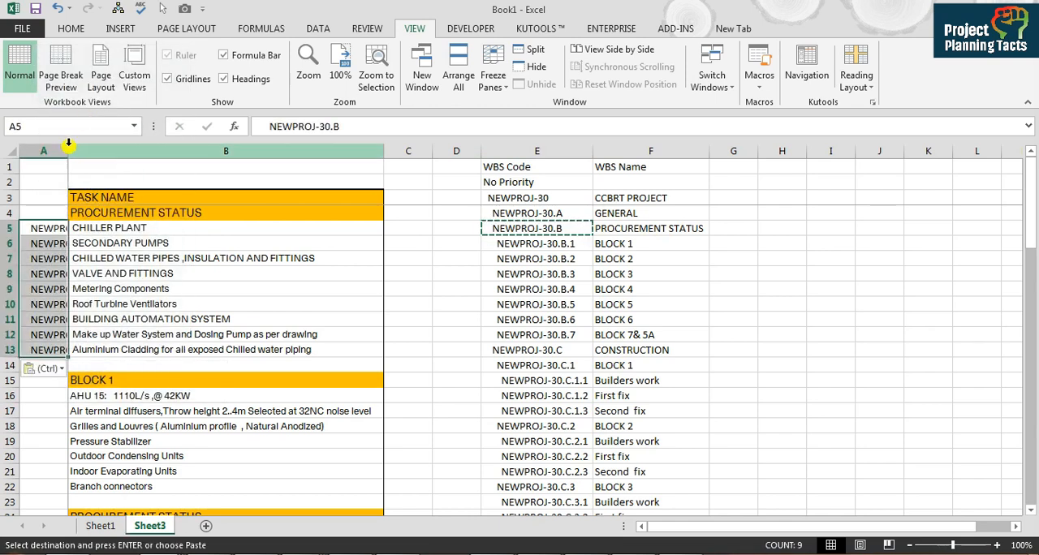
drag(68, 151, 140, 172)
click(178, 228)
click(617, 227)
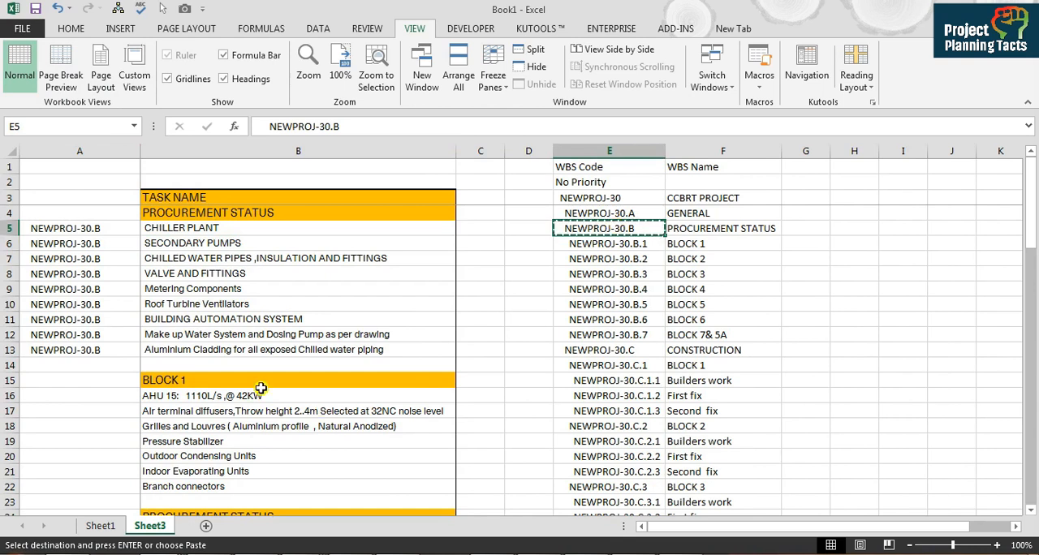
Step: Examine the BLOCK headings and their tasks in column B against the matching block codes in column E
click(191, 380)
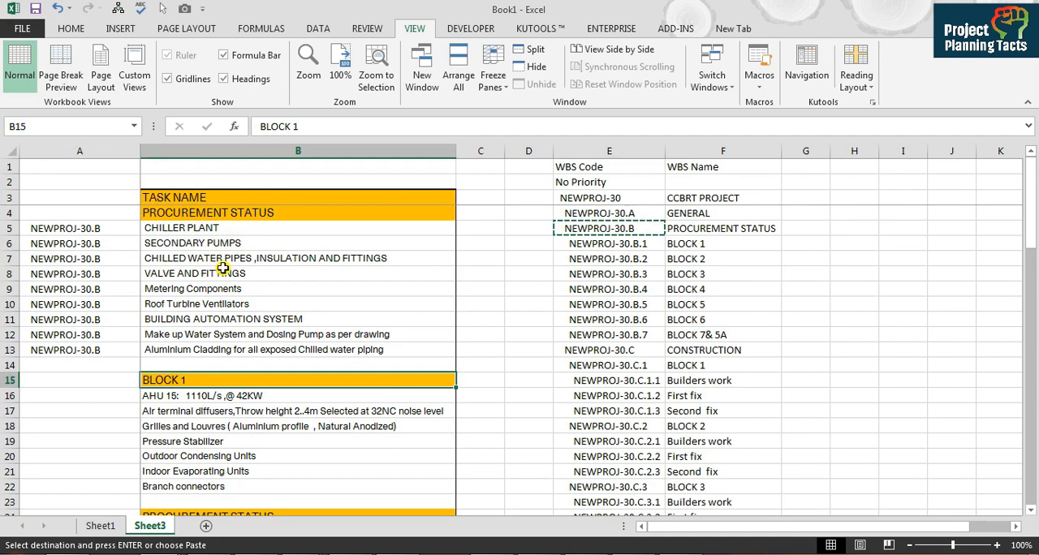
click(228, 213)
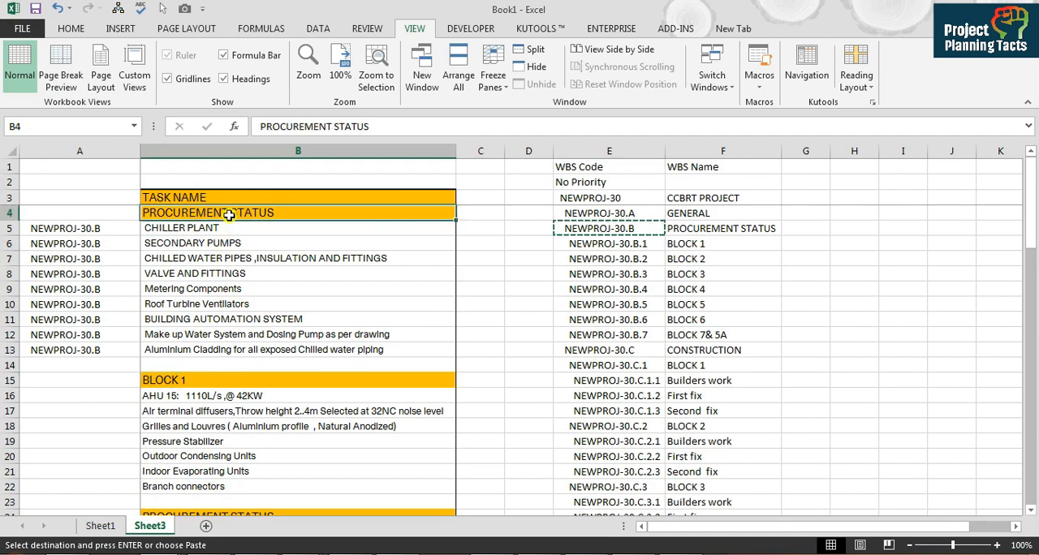
click(200, 379)
key(Down)
key(Down)
key(Down)
key(Down)
key(Down)
key(Down)
key(Down)
key(Down)
key(Down)
key(Down)
key(Down)
key(Down)
key(Down)
key(Down)
key(Down)
key(Down)
key(Down)
key(Down)
key(Up)
key(Up)
key(Up)
key(Up)
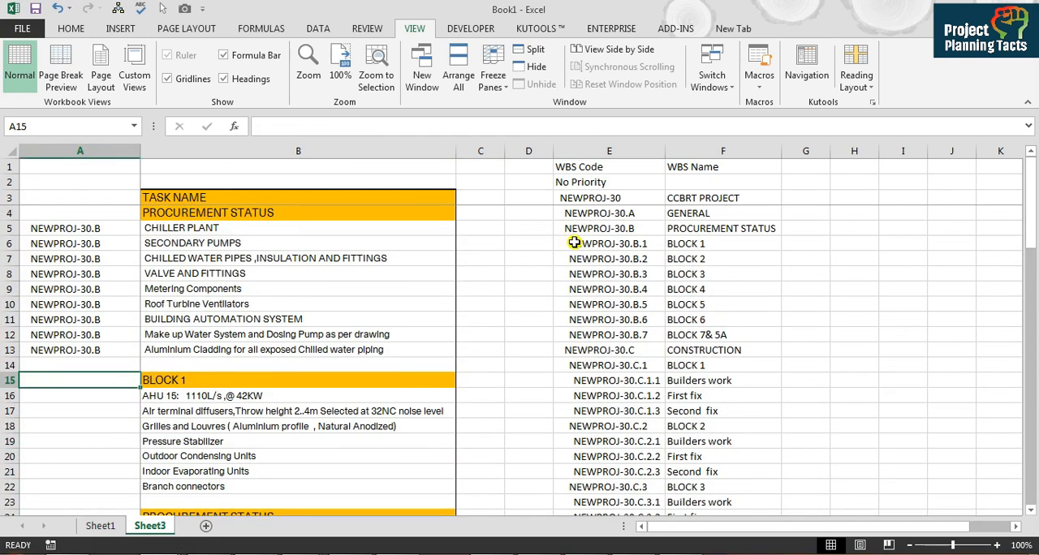
click(574, 242)
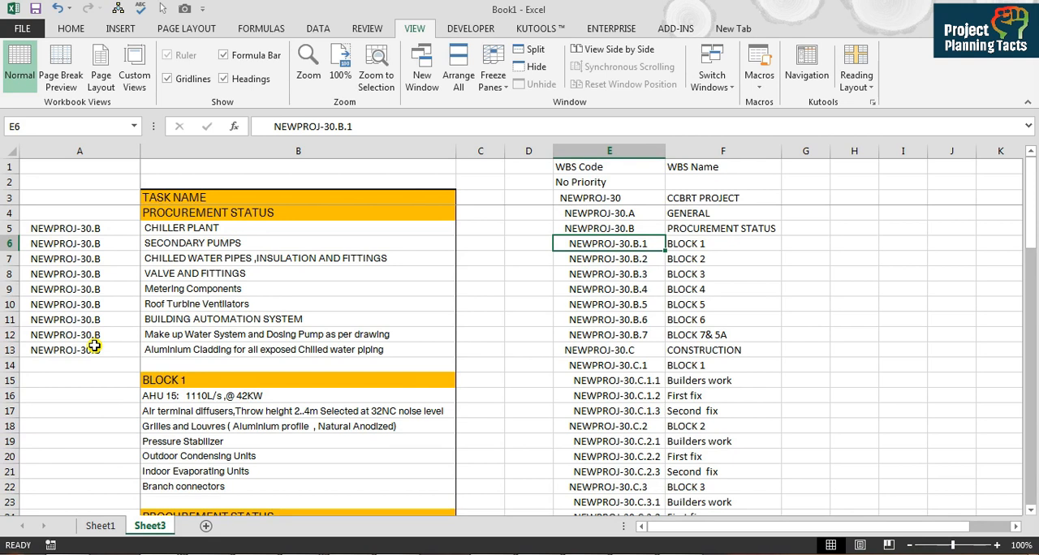
Step: Copy the WBS Code column E into column G beside the WBS names and widen column G
click(595, 151)
key(ctrl+c)
click(799, 149)
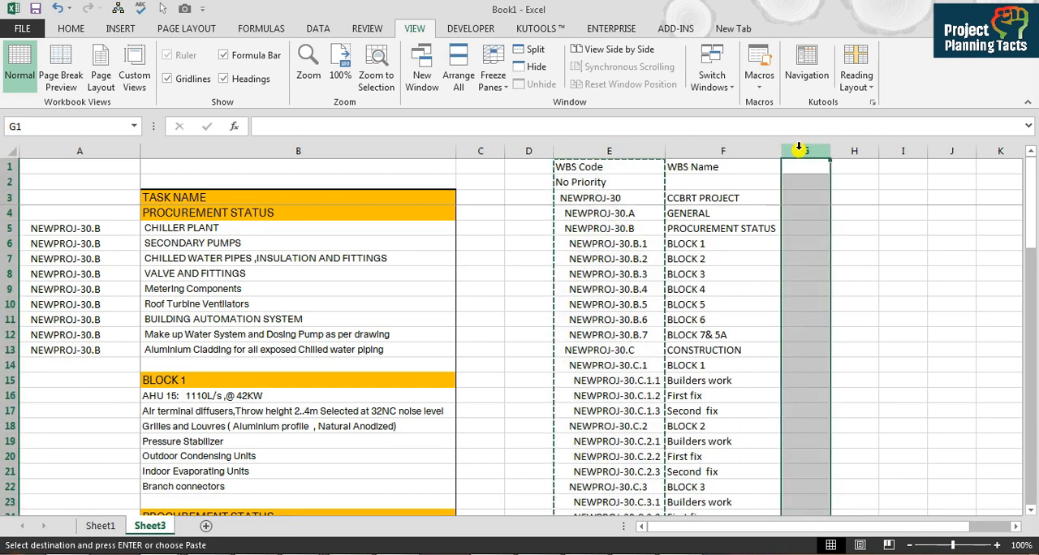
key(ctrl+v)
drag(827, 149, 892, 151)
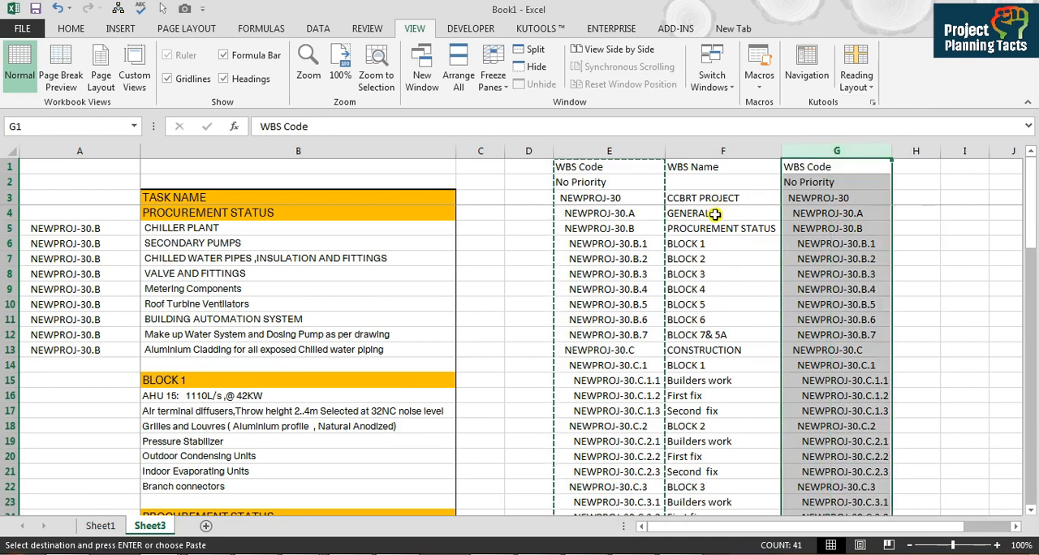
Step: Enter the formula =VLOOKUP(B15,F:G,2,0) in cell A15 to look up the WBS code for BLOCK 1
click(97, 378)
key(Escape)
text(=VL)
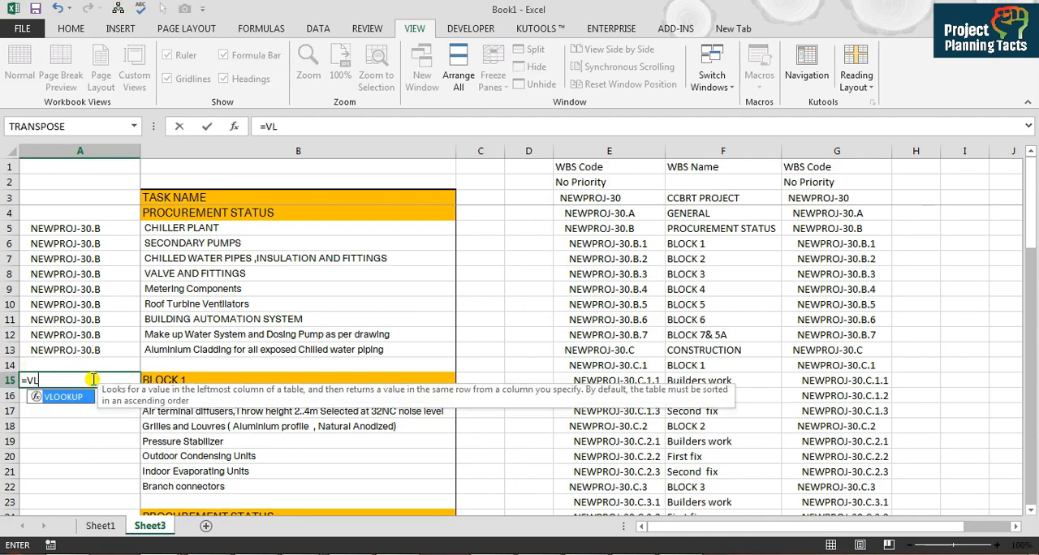
key(Tab)
key(Right)
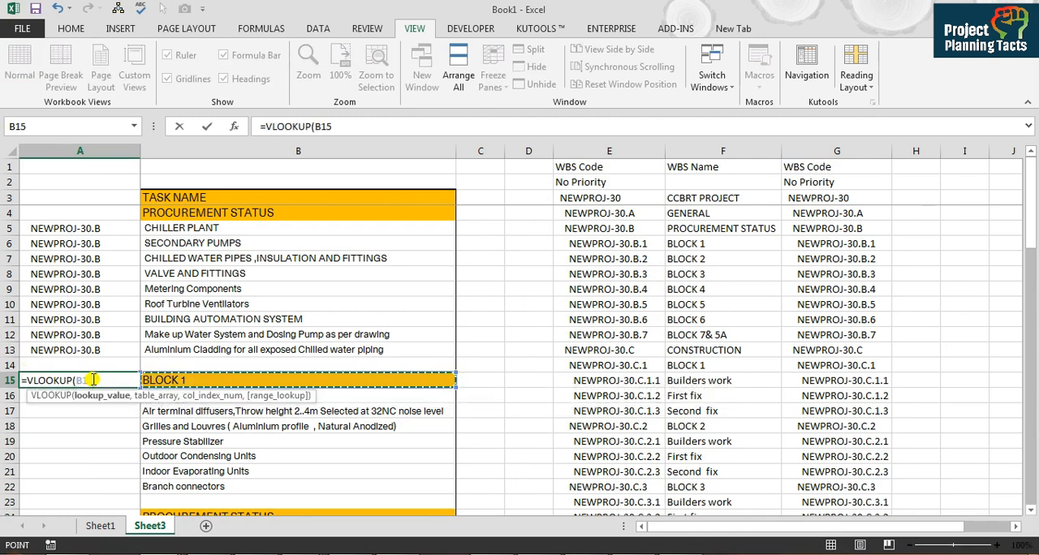
text(,)
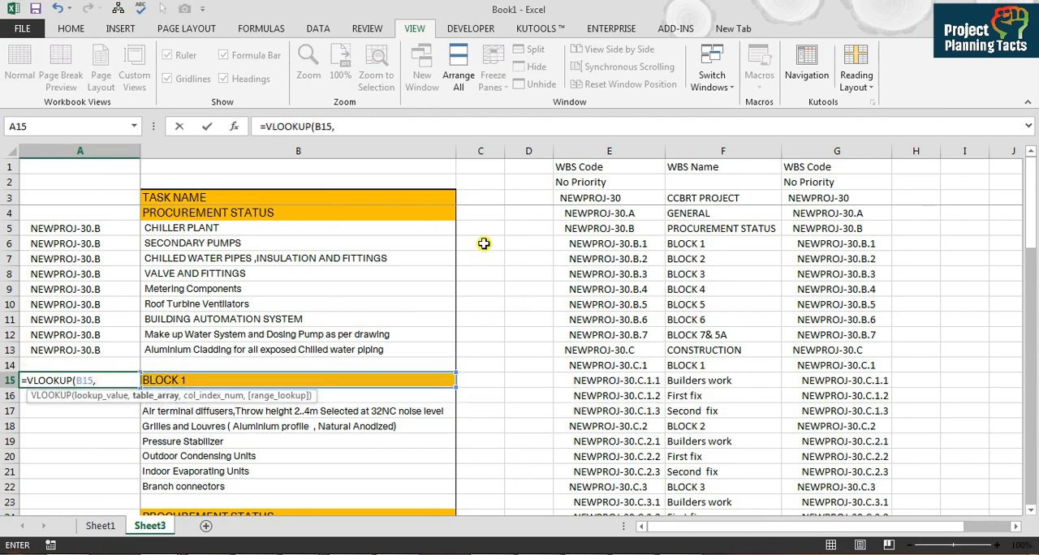
drag(699, 151, 798, 151)
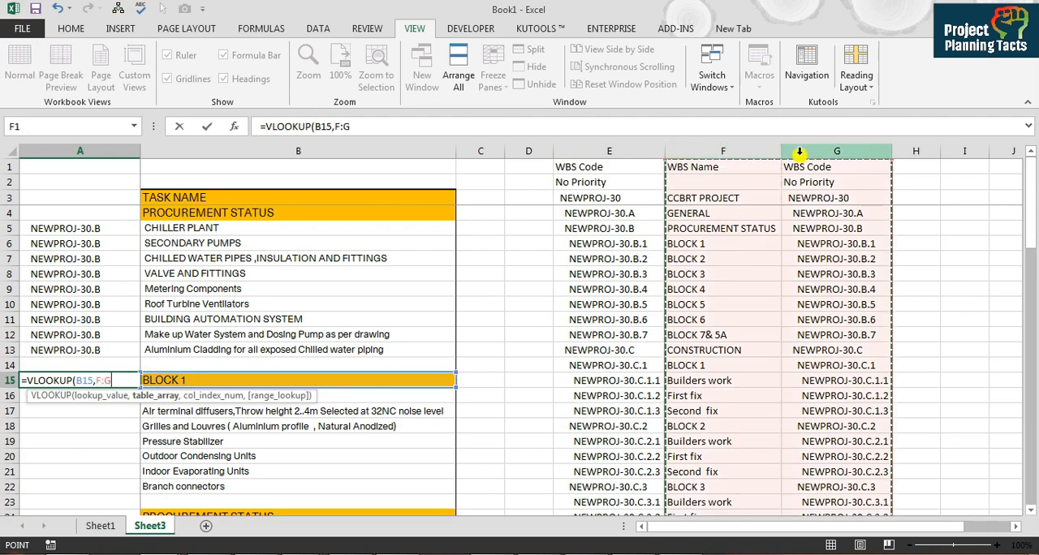
text(,)
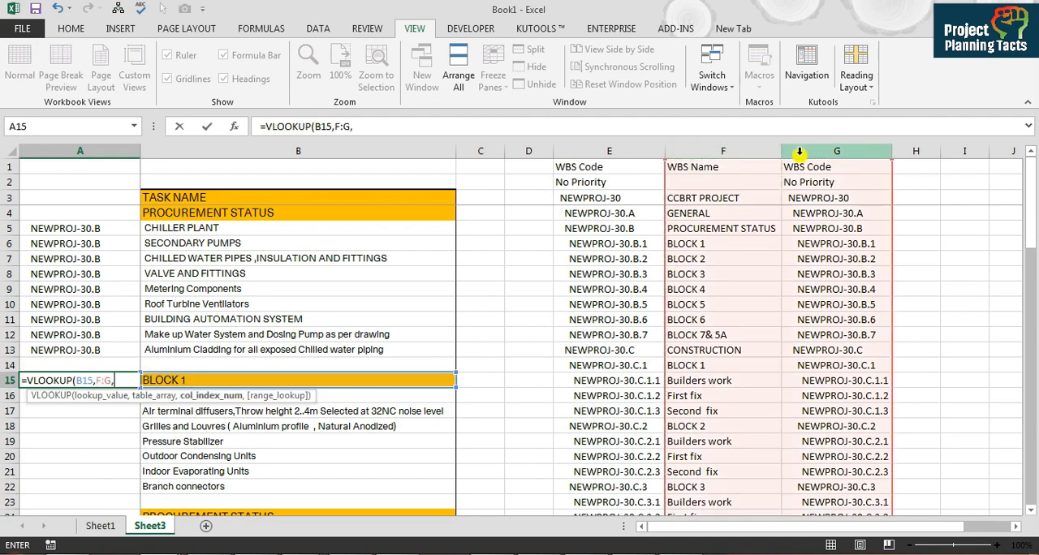
text(2,0)
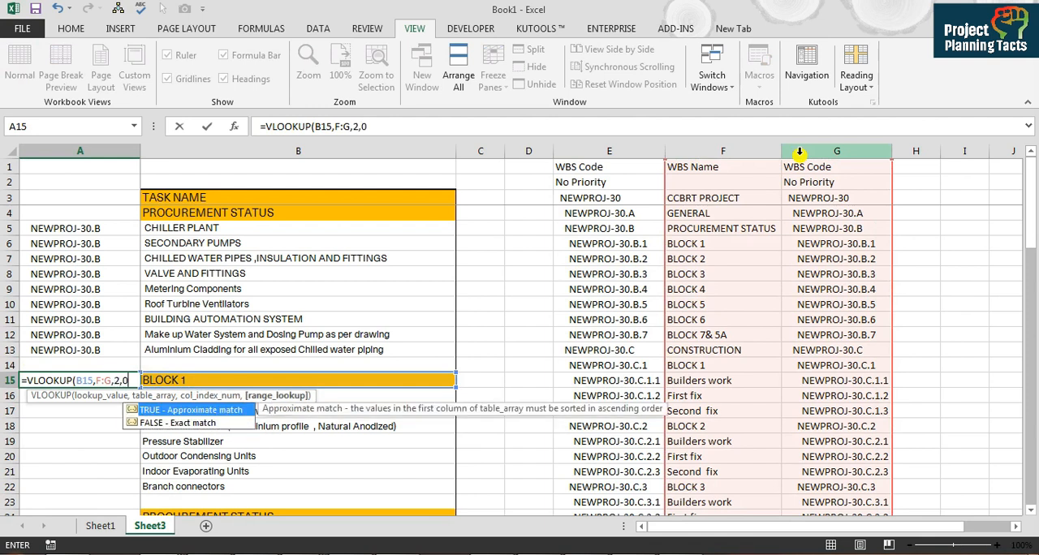
key(Return)
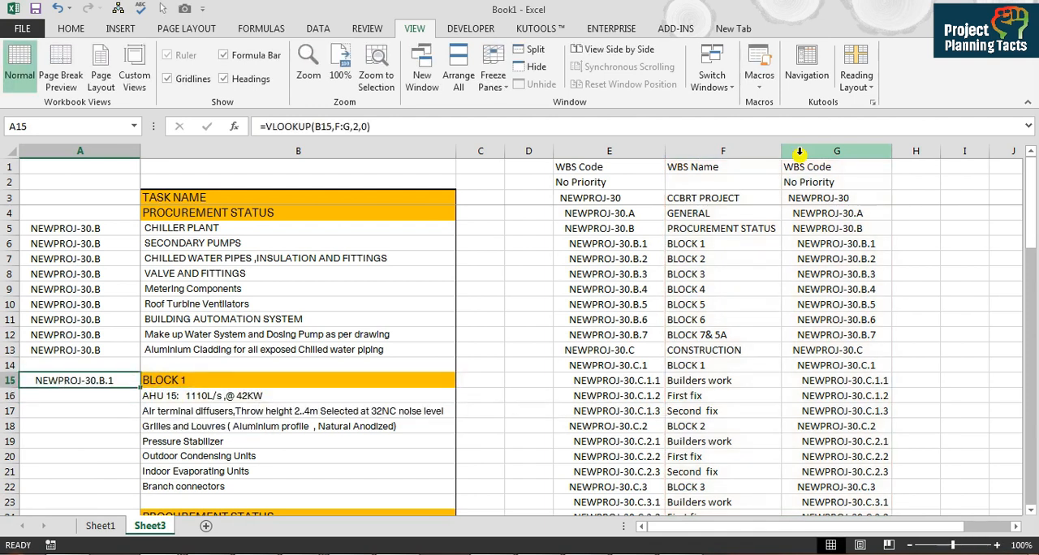
Step: Copy the VLOOKUP formula from A15 down column A to the last task row, 78
key(ctrl+c)
key(ctrl+Down)
key(ctrl+Up)
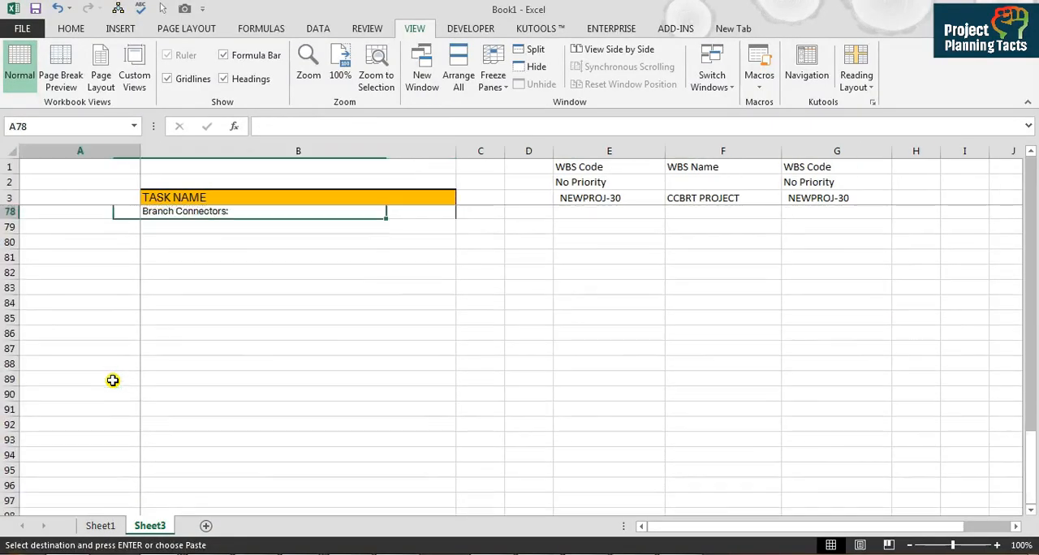
scroll(113, 380, up, 20)
key(ctrl+v)
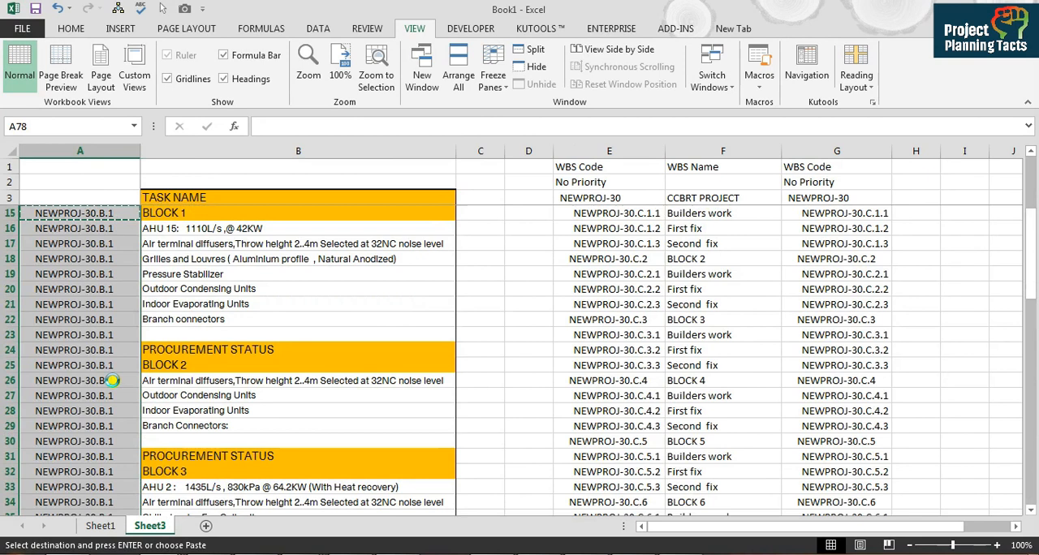
Step: Check the VLOOKUP results in column A against the BLOCK headings and task rows in column B
key(Up)
key(Up)
key(Up)
key(Up)
key(Up)
key(Up)
key(Up)
key(Up)
key(Up)
key(Up)
key(Up)
key(Up)
key(Up)
key(Up)
key(Up)
key(Up)
key(Up)
key(Up)
key(Up)
key(Up)
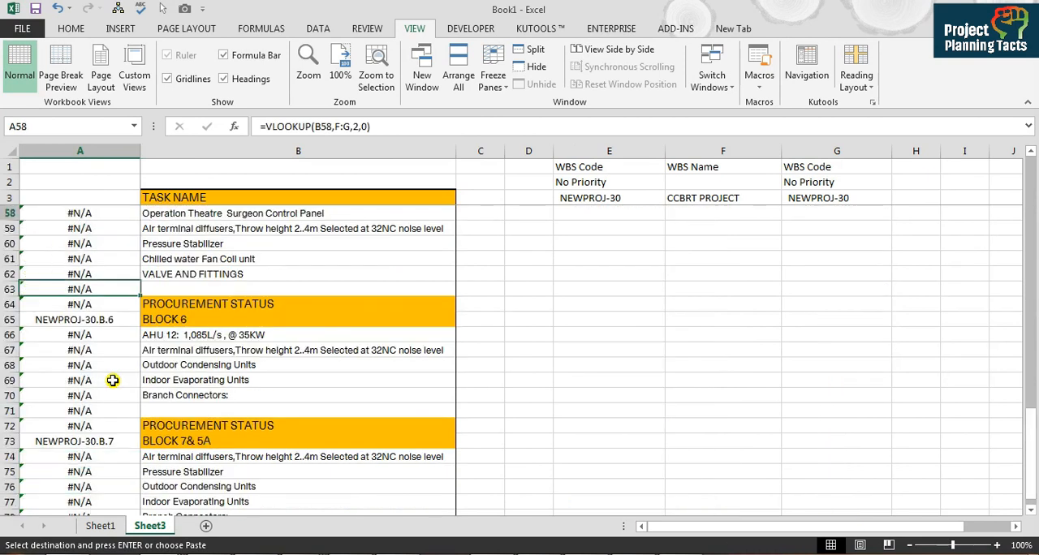
key(Up)
key(Up)
key(Up)
key(Down)
key(Down)
key(Down)
key(Down)
key(Down)
key(Down)
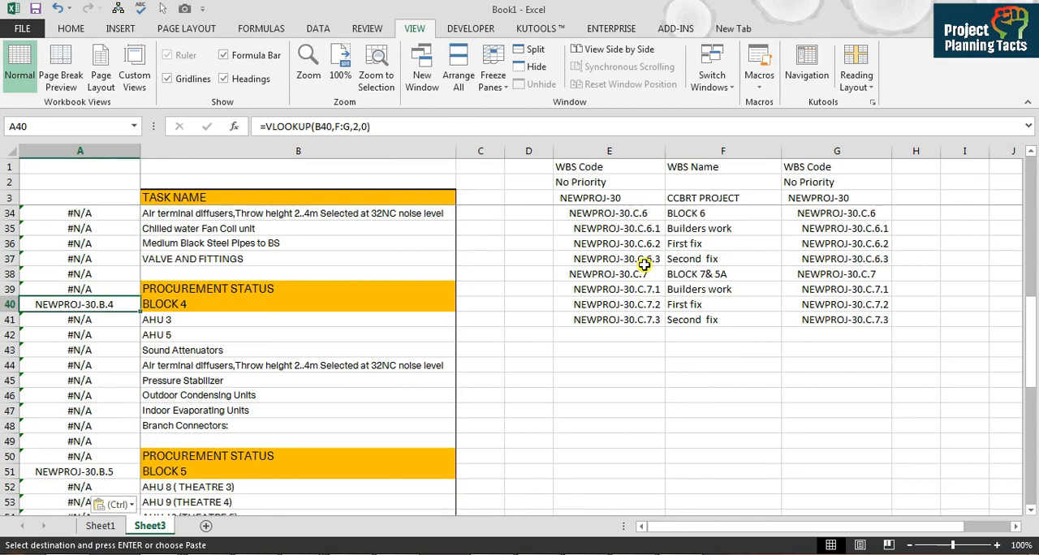
click(699, 225)
key(ctrl+Left)
key(ctrl+Left)
key(ctrl+Left)
key(ctrl+Up)
key(Down)
key(Down)
key(Right)
key(Up)
key(Left)
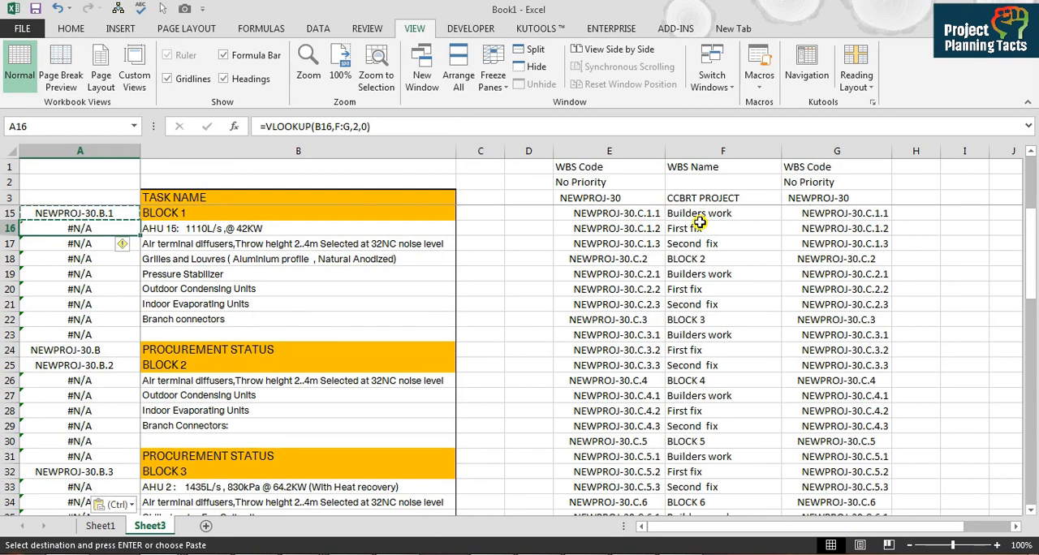
Step: Replace the VLOOKUP formulas in column A with their values using Paste Special
key(ctrl+space)
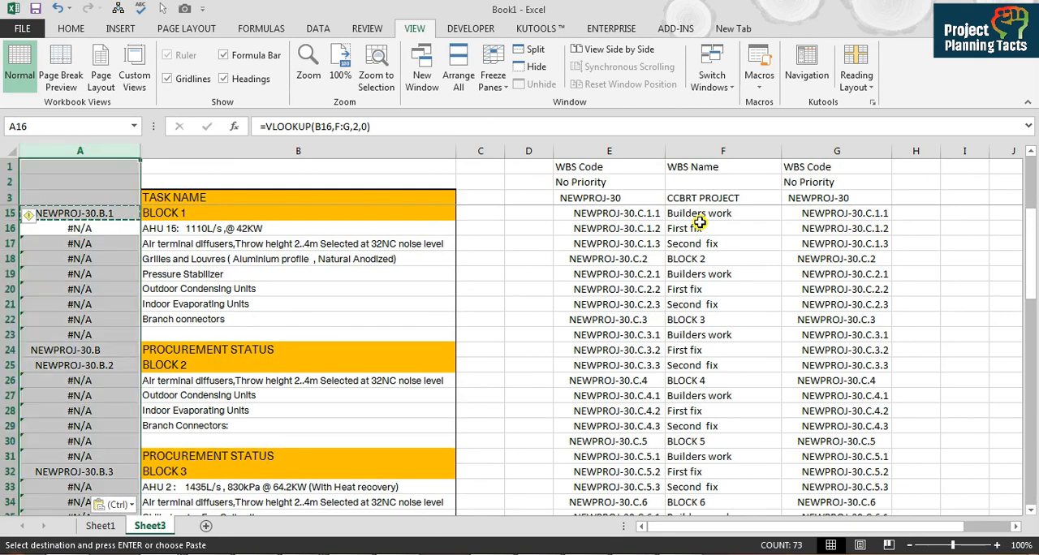
key(ctrl+c)
key(alt)
key(e)
key(s)
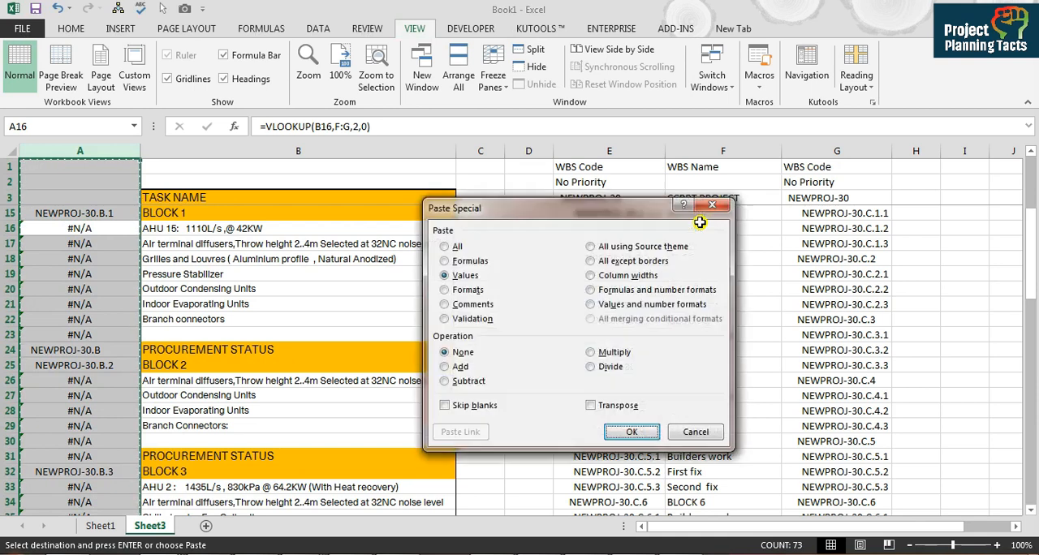
key(v)
key(Return)
Step: Fill the BLOCK 1 code NEWPROJ-30.B.1 from A15 down through its task rows to A22
key(Up)
key(Up)
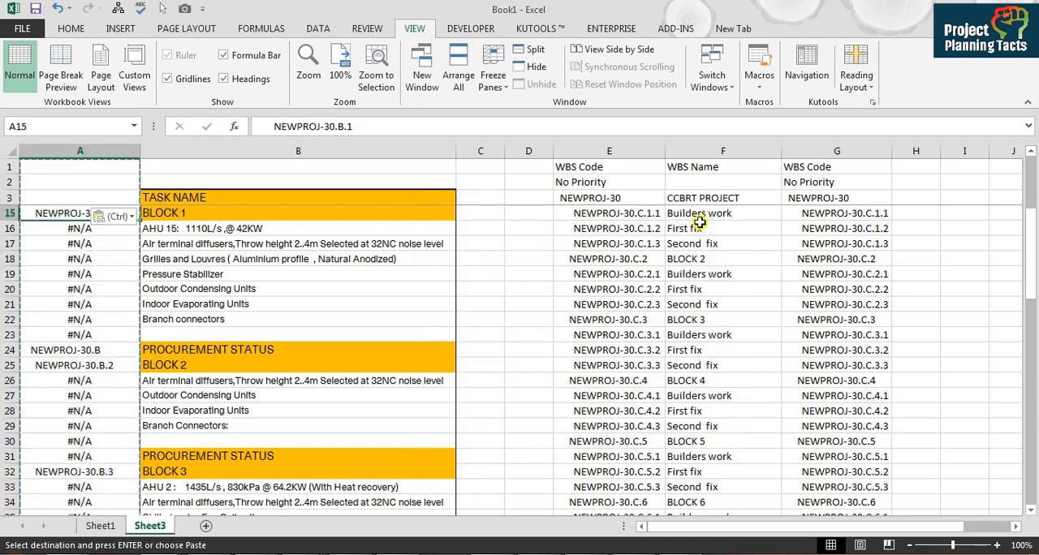
key(shift+Down)
key(shift+Down)
key(shift+Down)
key(shift+Down)
key(shift+Down)
key(shift+Down)
key(shift+Down)
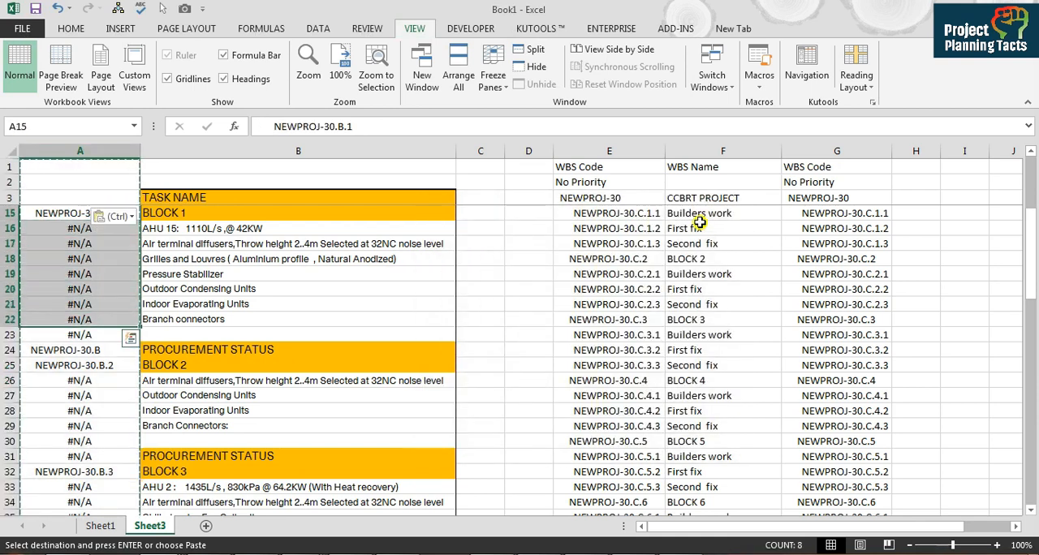
key(ctrl+d)
Step: Fill the BLOCK 2 code NEWPROJ-30.B.2 from A25 down through its task rows to A29
key(Down)
key(Down)
key(Down)
key(Down)
key(Down)
key(Down)
key(Down)
key(Down)
key(Down)
key(Down)
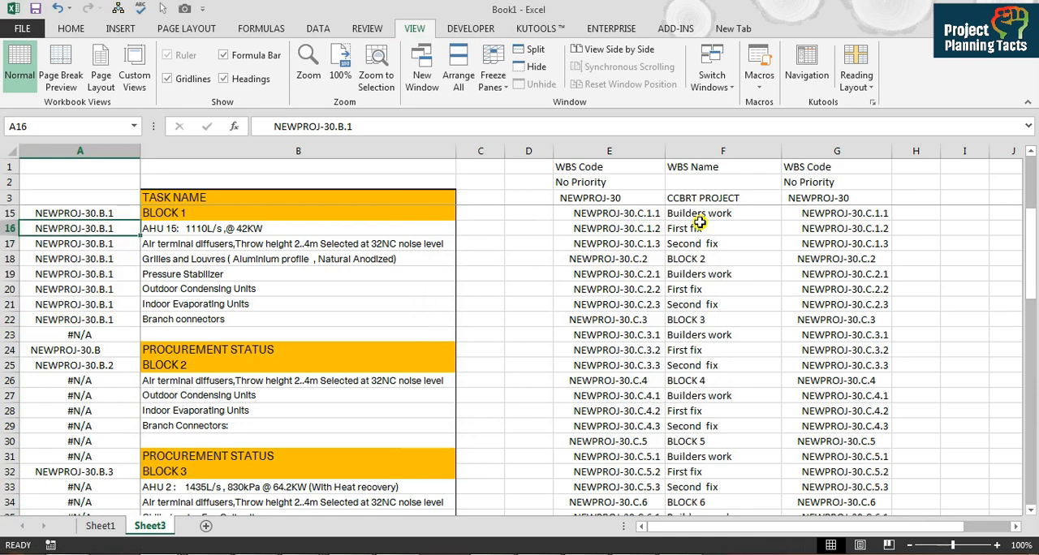
key(shift+Down)
key(shift+Down)
key(shift+Down)
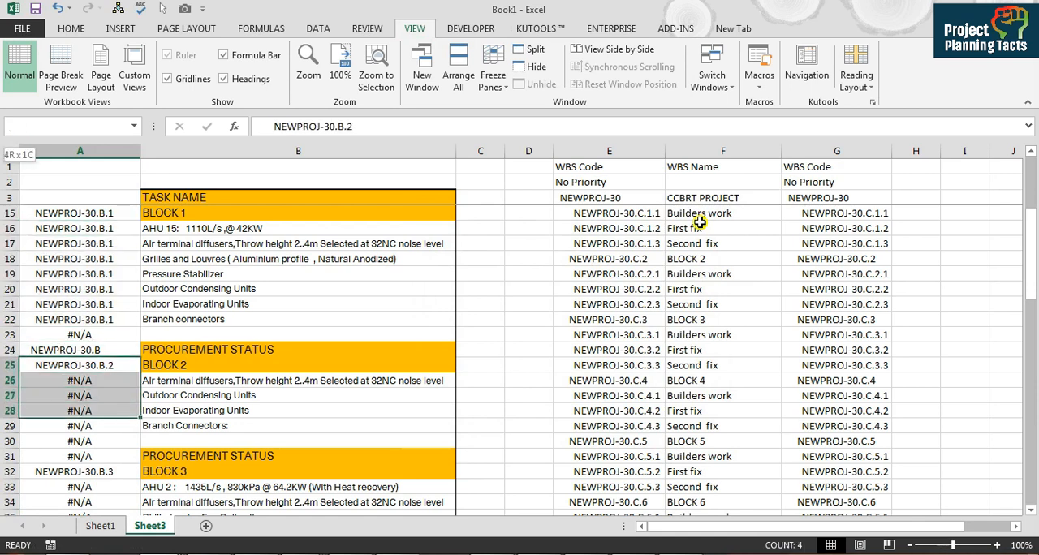
key(shift+Down)
key(ctrl+d)
Step: Fill the BLOCK 3 code NEWPROJ-30.B.3 from A32 down through its task rows to A37
key(Down)
key(Down)
key(Down)
key(Down)
key(Down)
key(Down)
key(Down)
key(Down)
key(Down)
key(Down)
key(Down)
key(Down)
key(Down)
key(Down)
key(Down)
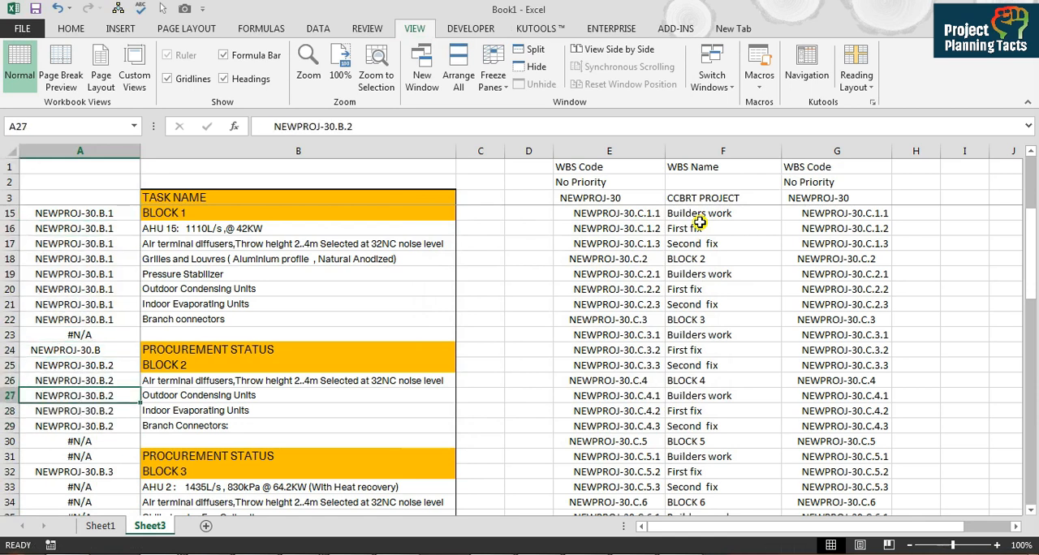
key(Up)
key(Up)
key(Up)
key(Up)
key(Up)
key(Up)
key(Up)
key(Up)
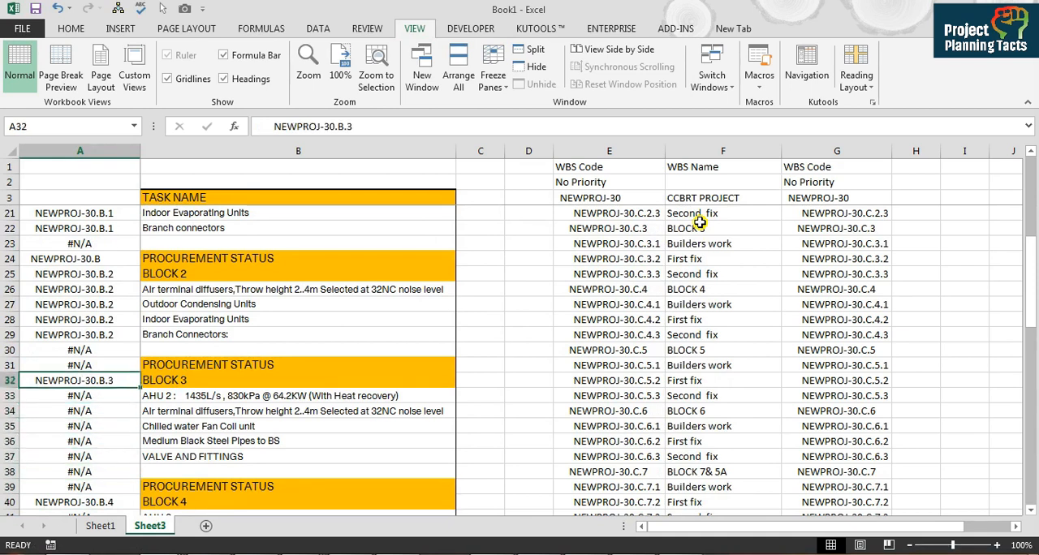
key(shift+Down)
key(shift+Down)
key(shift+Down)
key(shift+Down)
key(shift+Down)
key(ctrl+d)
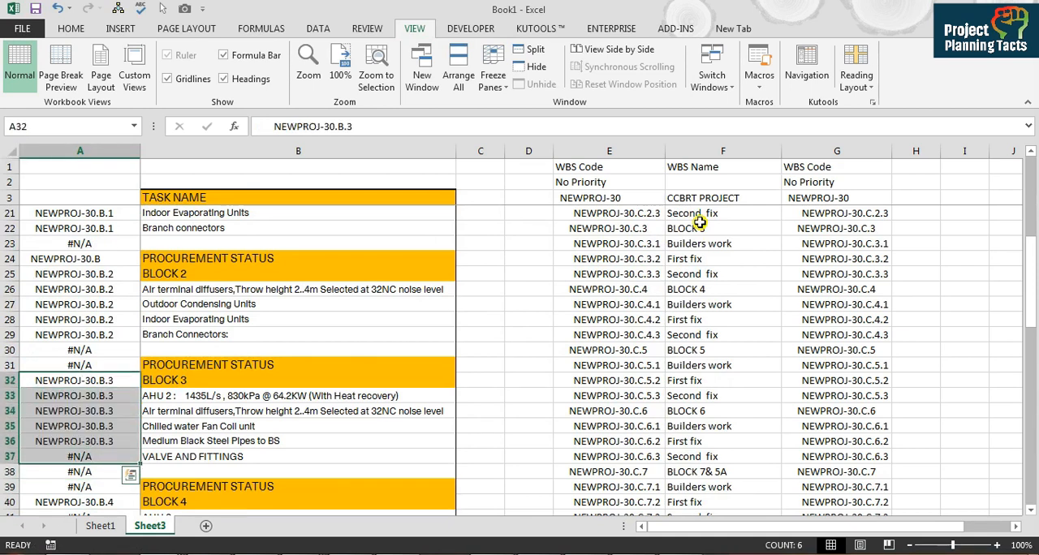
Step: Fill the BLOCK 4 code NEWPROJ-30.B.4 from A40 down through its task rows to A48
key(Down)
key(Down)
key(Down)
key(Down)
key(Down)
key(Down)
key(Down)
key(Down)
key(shift+Down)
key(shift+Down)
key(shift+Down)
key(shift+Down)
key(shift+Down)
key(shift+Down)
key(shift+Down)
key(shift+Down)
key(shift+Down)
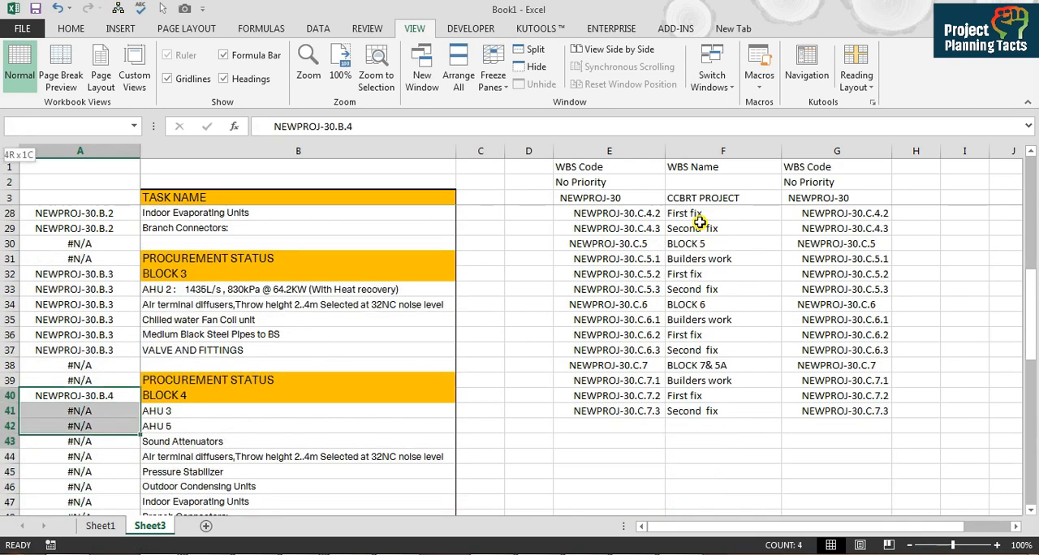
key(shift+Up)
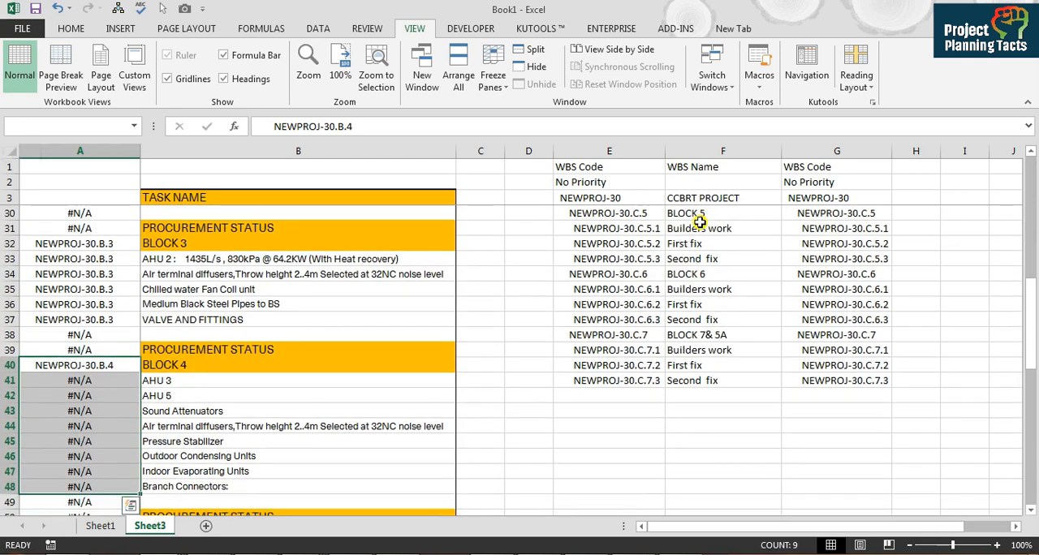
key(ctrl+d)
Step: Select the BLOCK 5 code and the cells beside its tasks in column A, from A51 to A62
key(Down)
key(Down)
key(Down)
key(Down)
key(Down)
key(Down)
key(Down)
key(Down)
key(Down)
key(Down)
key(Down)
key(shift+Down)
key(shift+Down)
key(shift+Down)
key(shift+Down)
key(shift+Down)
key(shift+Down)
key(shift+Down)
key(shift+Down)
key(shift+Down)
key(shift+Down)
key(shift+Down)
key(shift+Down)
key(shift+Down)
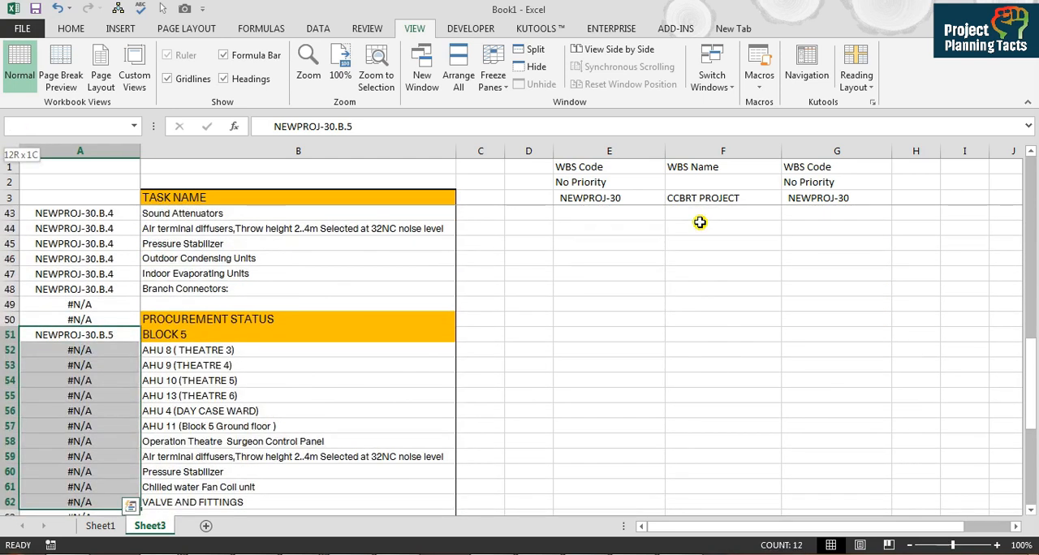
key(shift+Up)
key(shift+Up)
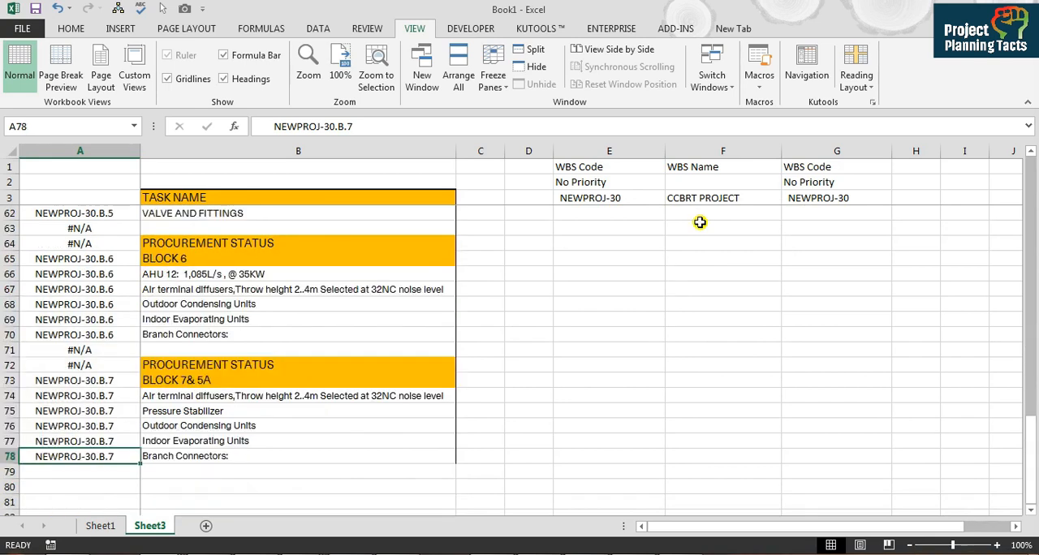
Step: Examine the codes in column A beside the CHILLER PLANT and other tasks under the first PROCUREMENT STATUS heading
key(ctrl+Up)
key(ctrl+Up)
key(ctrl+Up)
key(Down)
key(Down)
key(Down)
key(Down)
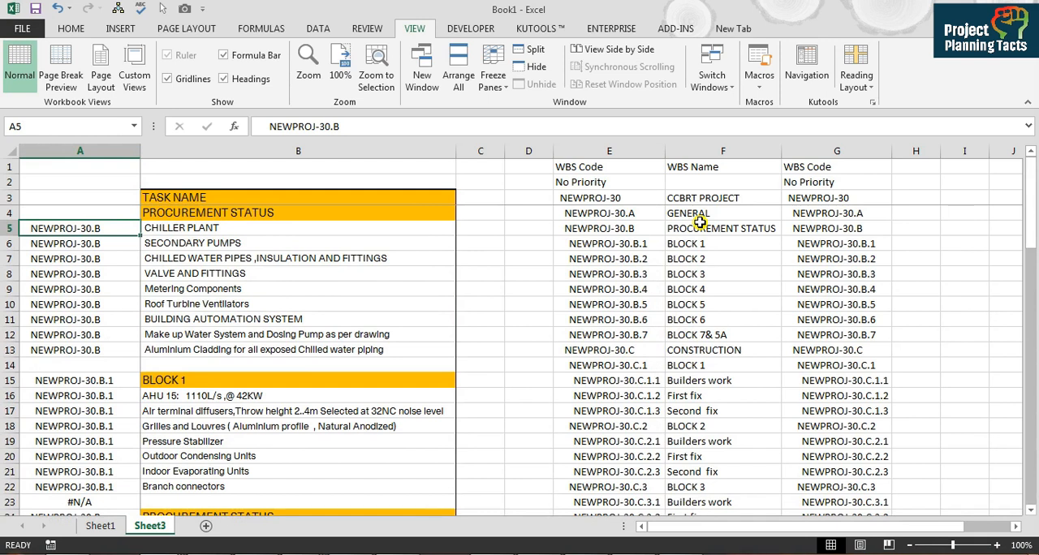
click(350, 230)
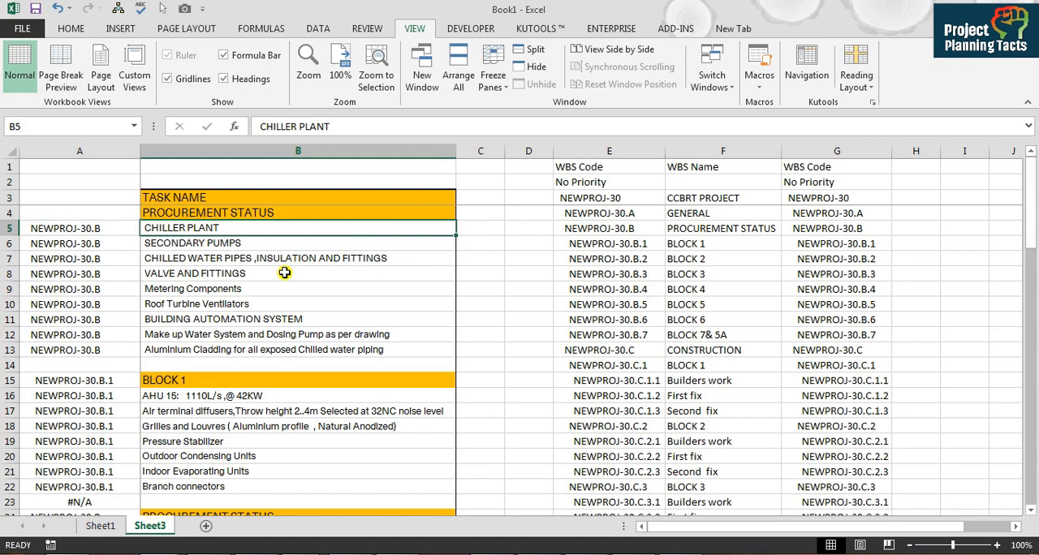
click(113, 232)
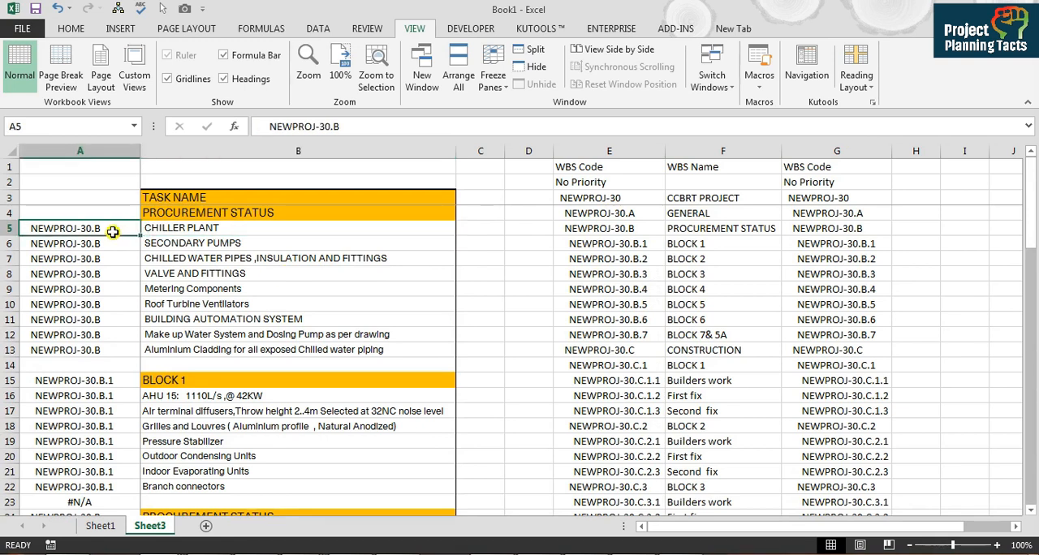
click(232, 226)
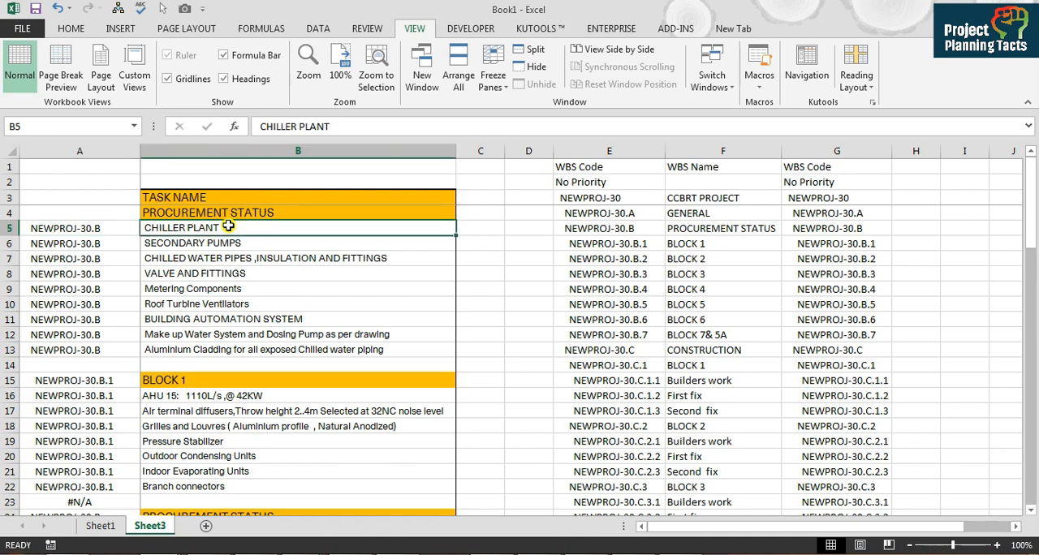
click(250, 210)
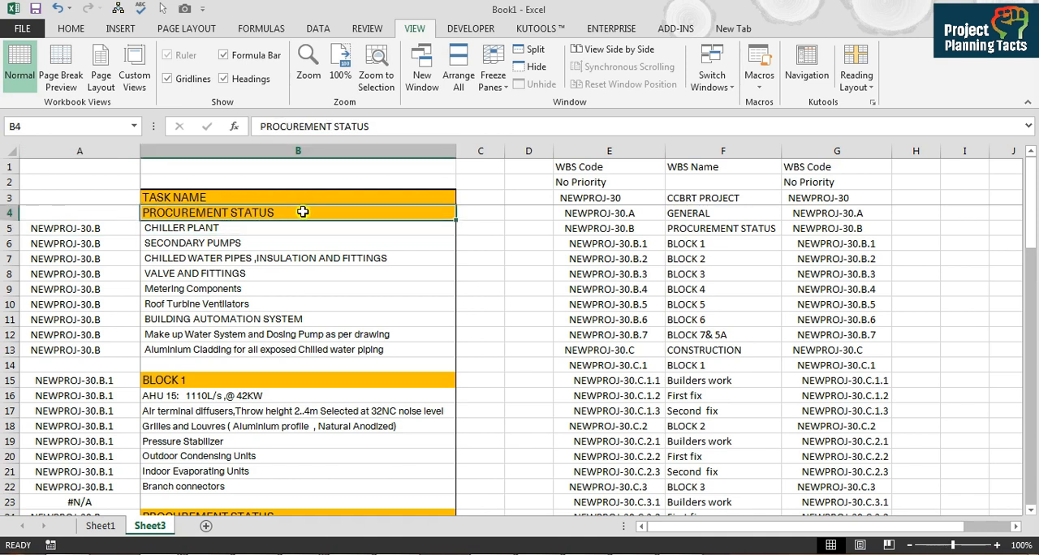
Step: Enter the heading WBS Codes in cell A3, beside TASK NAME
click(79, 203)
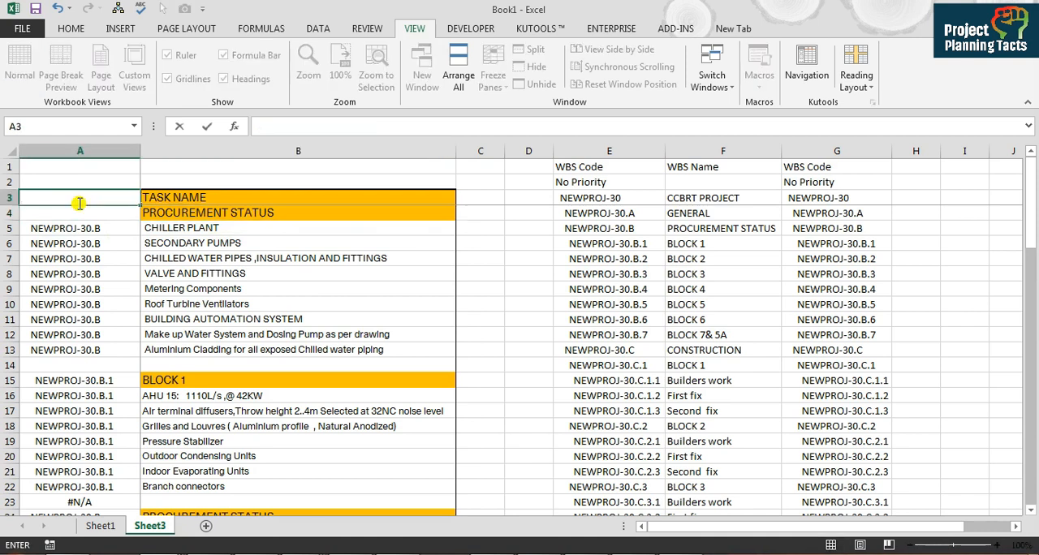
text(WBS Code)
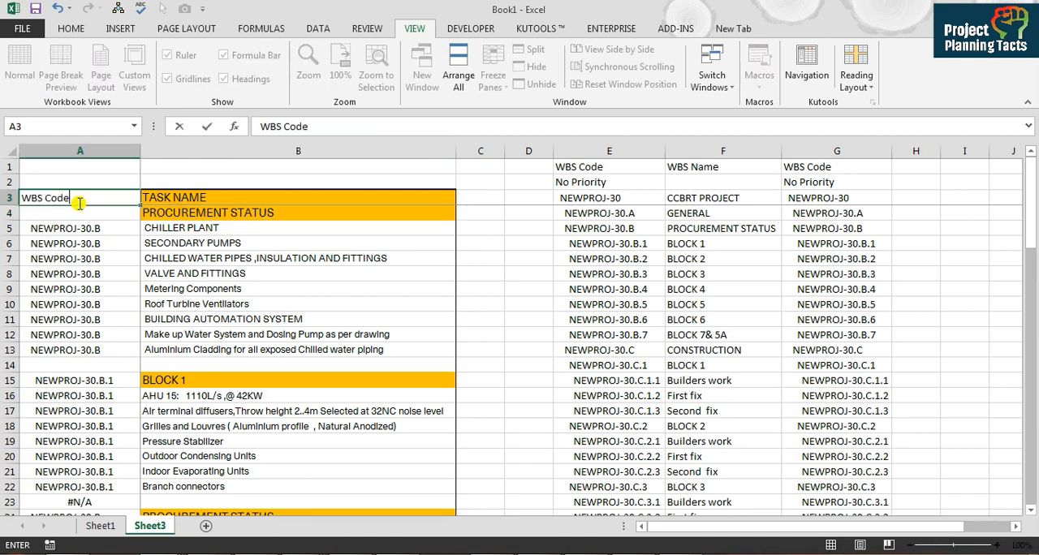
text(s)
key(Tab)
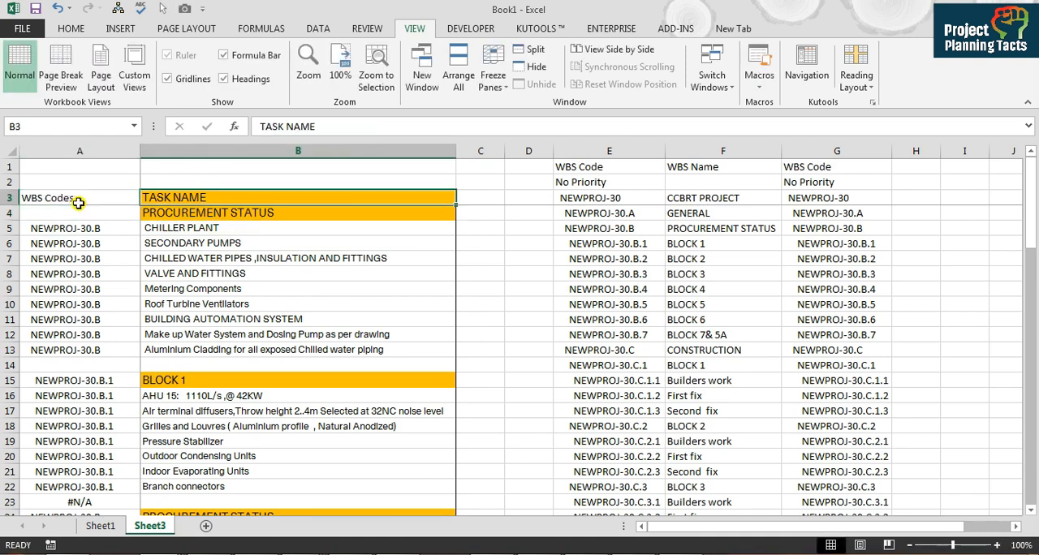
Step: Insert a new column before WBS Codes, head it Activity ID in row 3, and widen it to fit
click(79, 202)
key(ctrl+space)
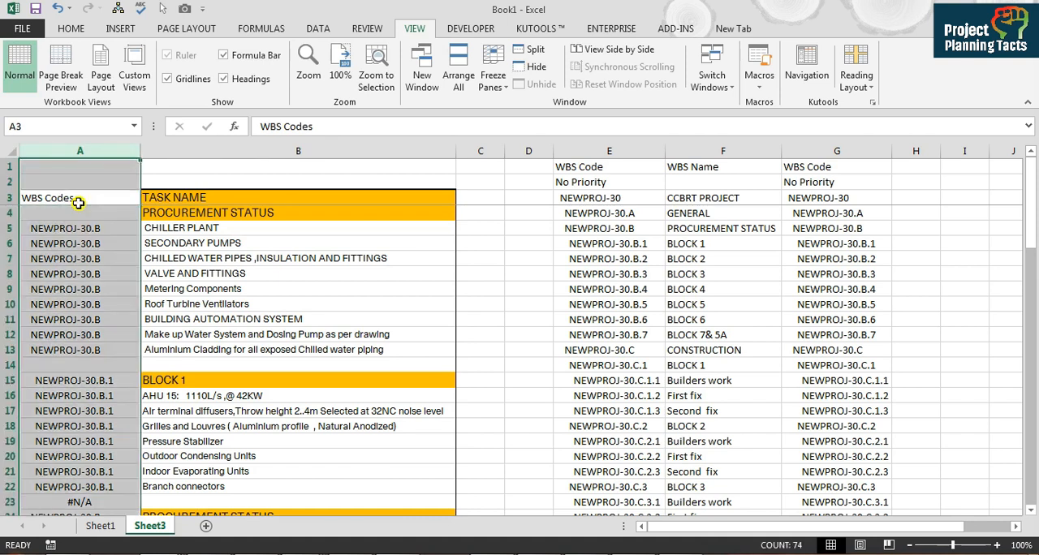
key(ctrl+shift+equal)
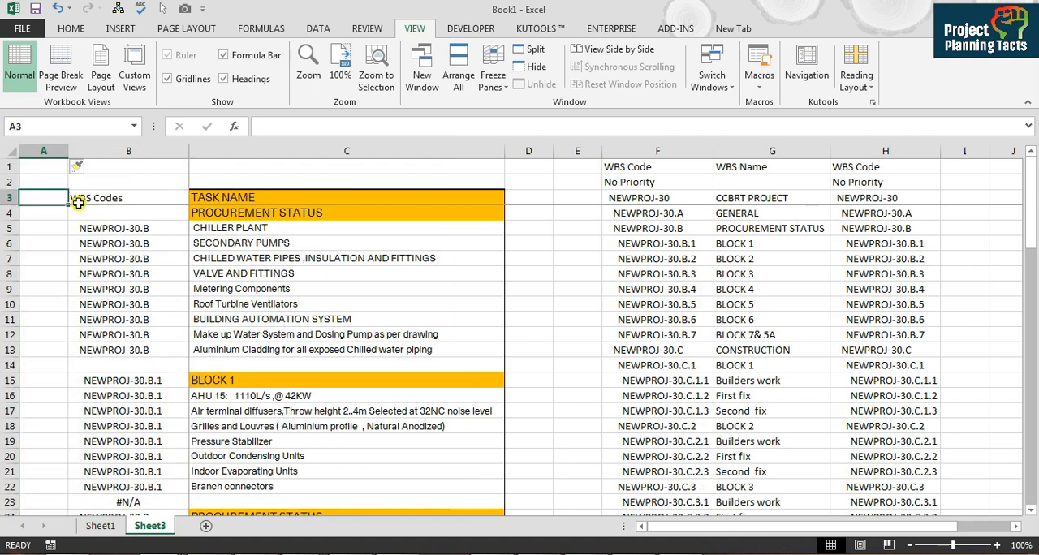
text(Activi)
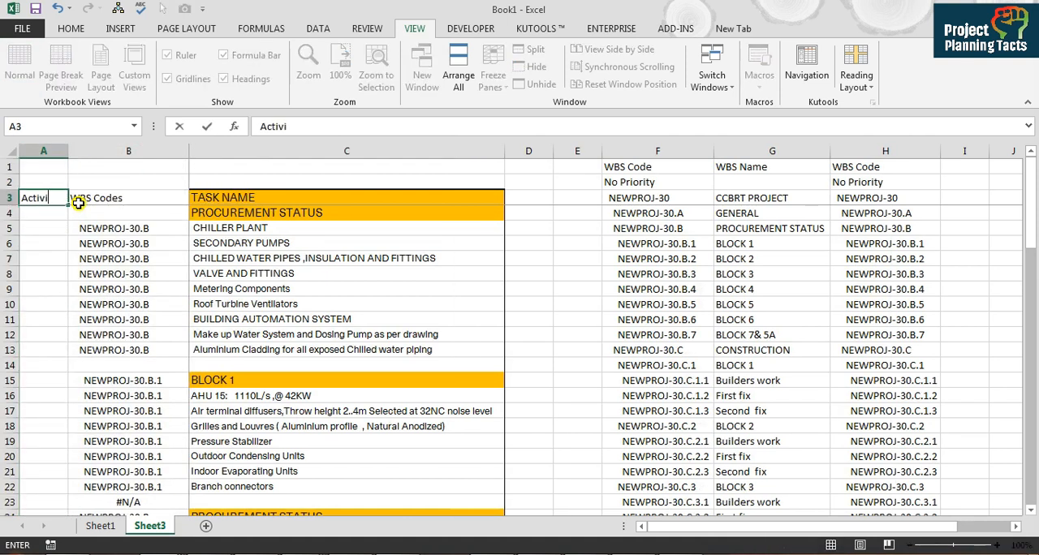
text(ty ID)
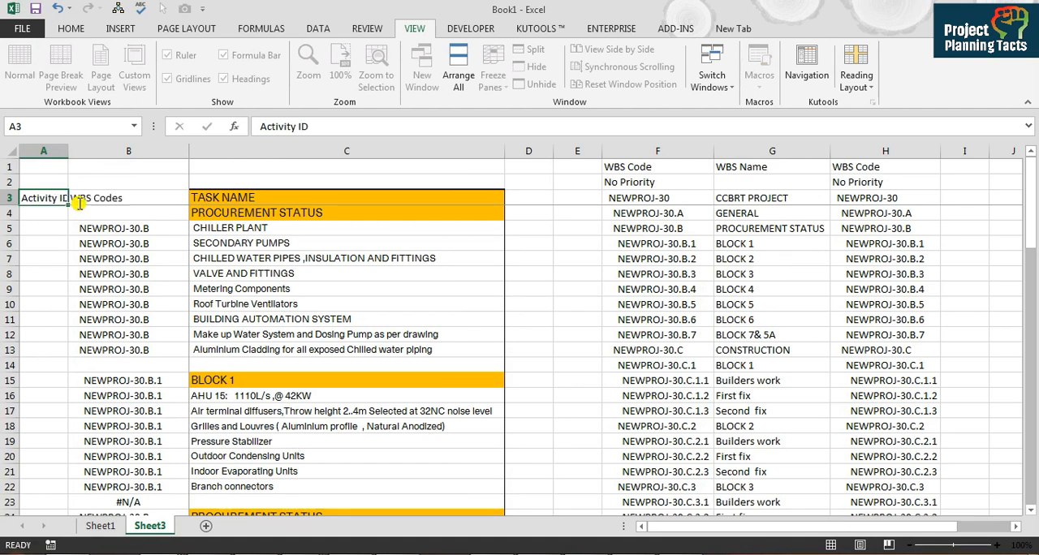
key(Return)
drag(68, 151, 103, 152)
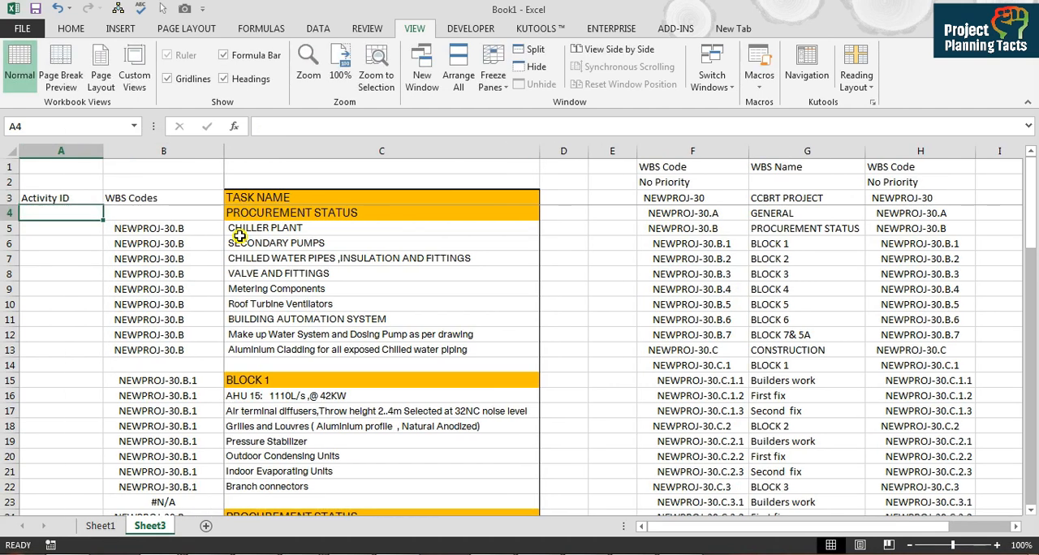
Step: Enter the activity ID CCBRT-PR-0001 for CHILLER PLANT in A5 and fill the series down to CCBRT-PR-0009 in A13
click(239, 235)
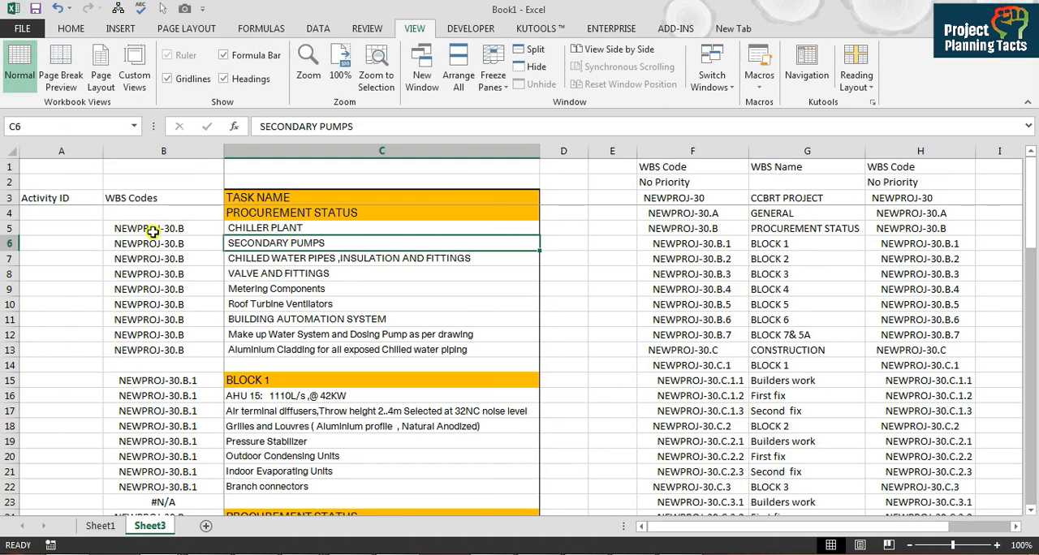
click(72, 234)
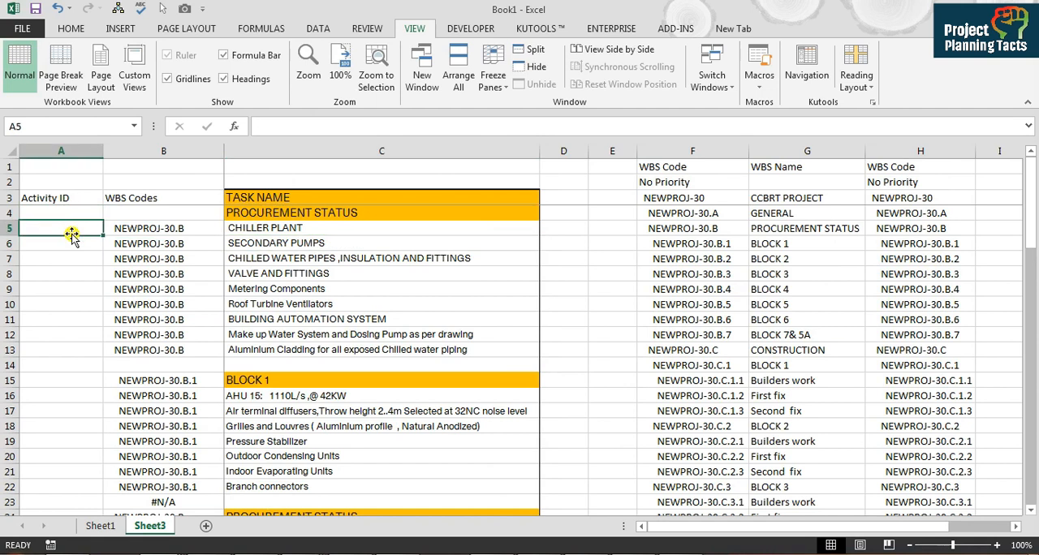
text(CCBRT-PR-000)
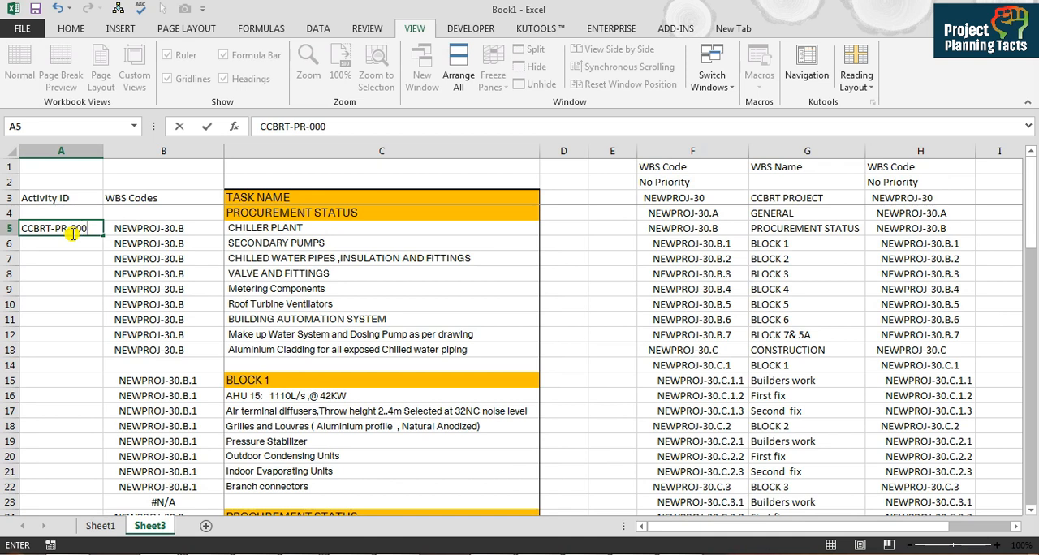
key(Return)
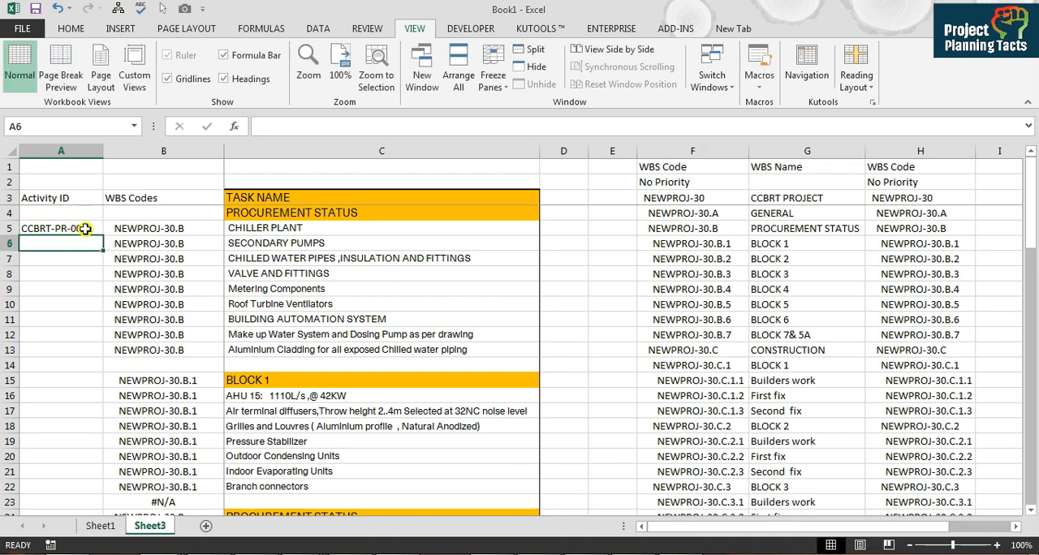
click(85, 229)
drag(103, 236, 101, 353)
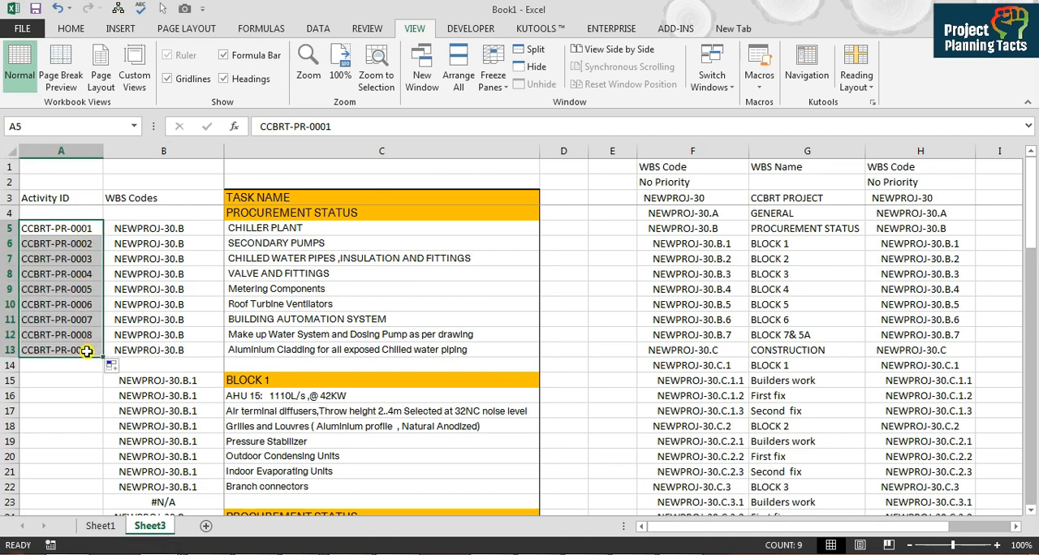
click(80, 381)
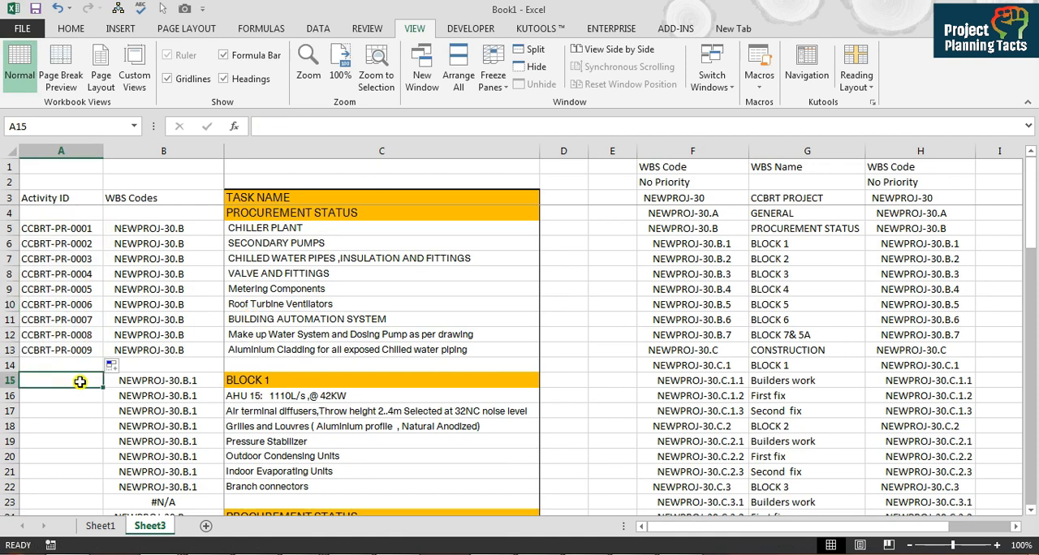
Step: Reuse the ID in A5 to enter CCBRT-PR-B1-0001 in A15 for BLOCK 1, and fill the series down to CCBRT-PR-B1-0008 in A22
click(75, 350)
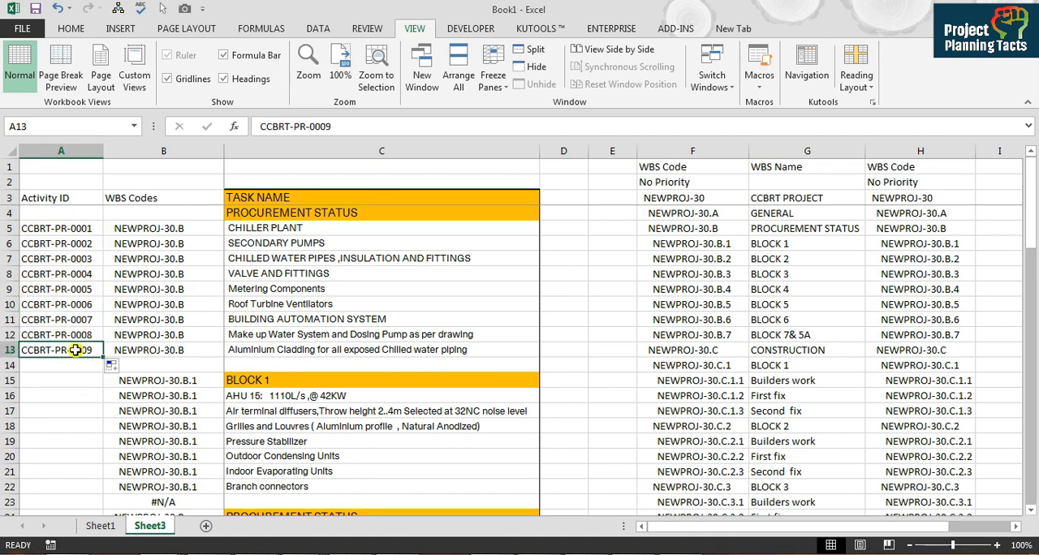
click(77, 228)
key(ctrl+c)
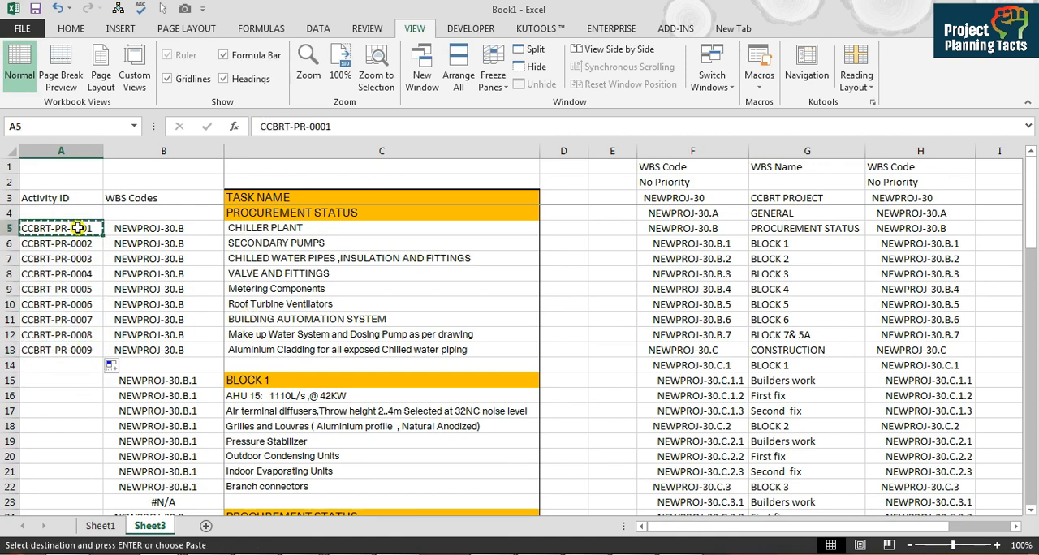
click(71, 383)
key(ctrl+v)
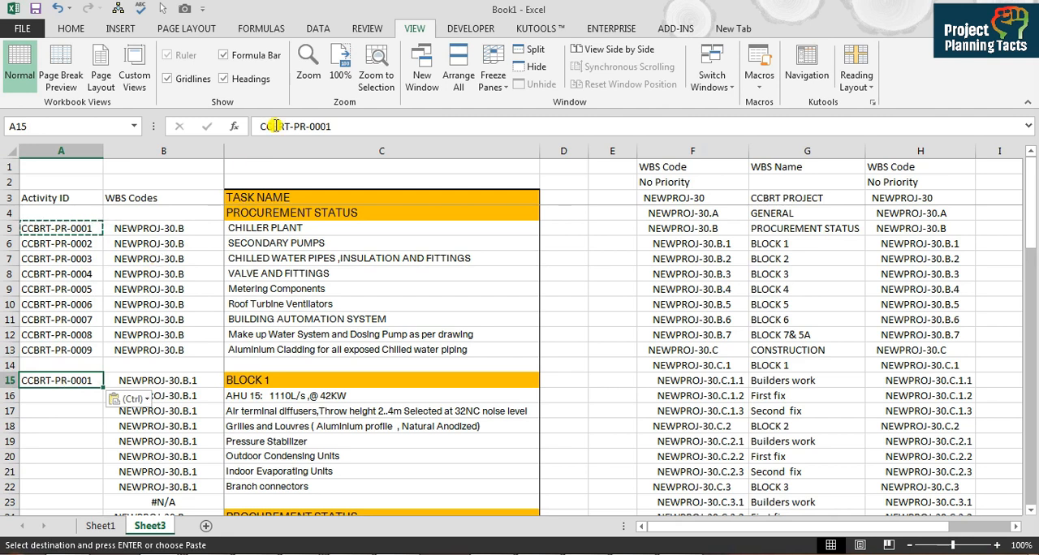
click(311, 126)
text(-B1-)
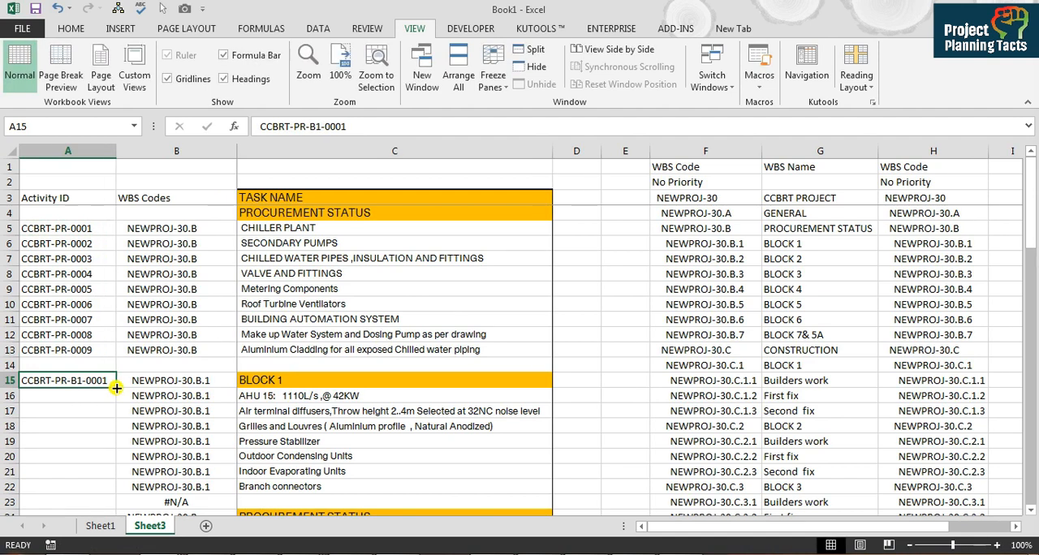
drag(116, 387, 113, 490)
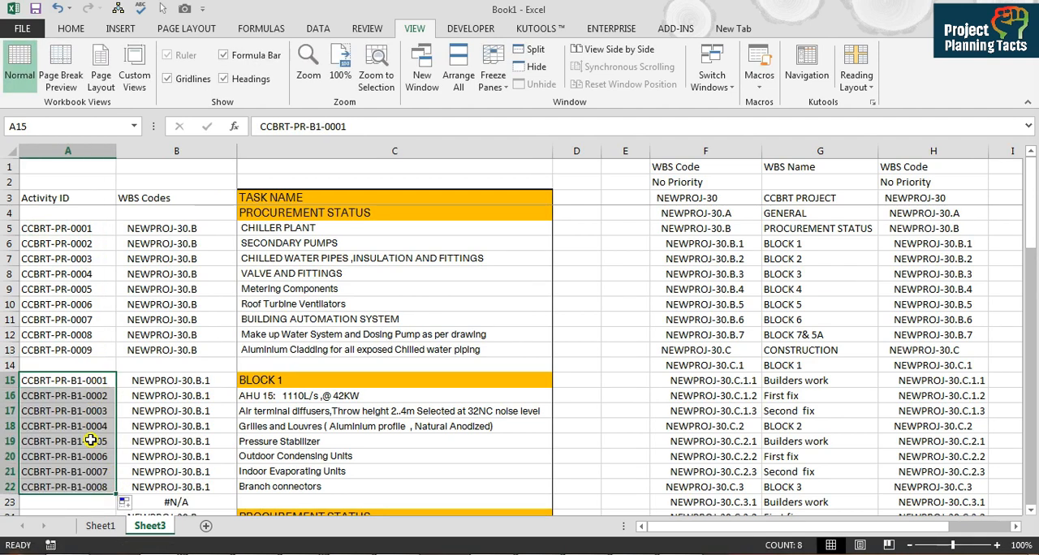
click(104, 463)
Step: Apply conditional formatting to the whole Activity ID column that highlights duplicate values
click(70, 151)
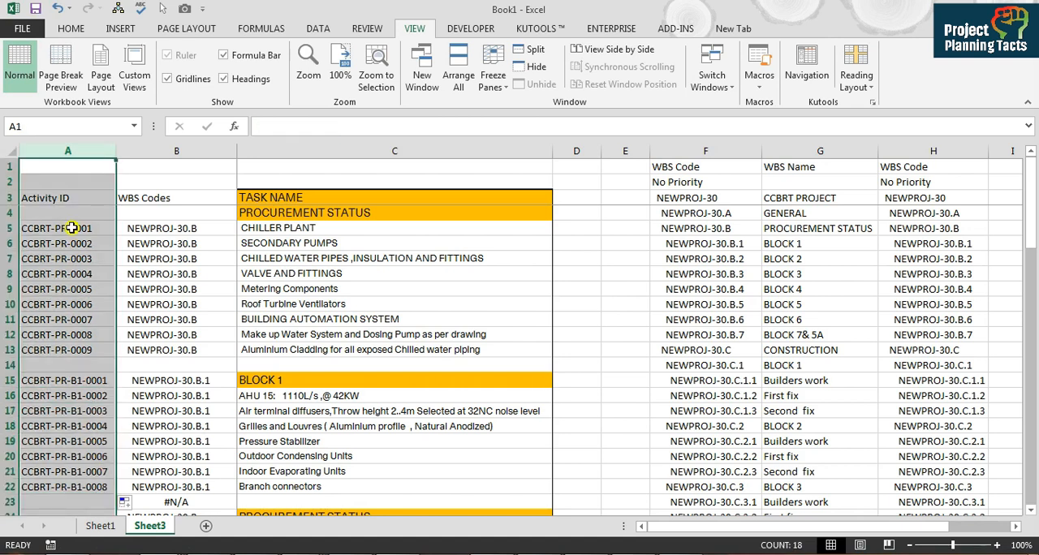
click(71, 28)
click(607, 71)
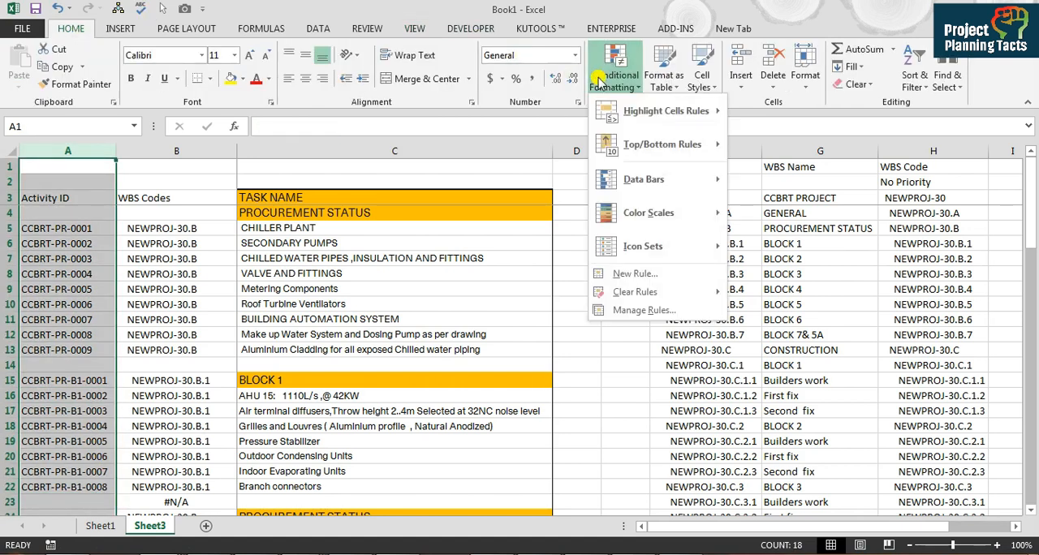
mouse_move(635, 118)
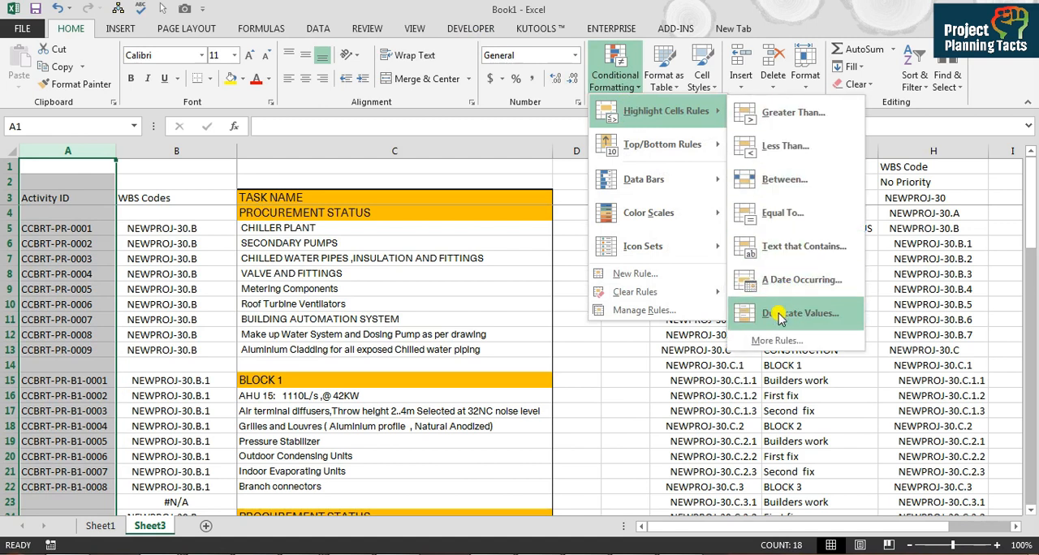
click(779, 316)
click(625, 365)
Step: Test the duplicate highlighting by copying the ID in A22 down into A23, and clear A23 again
click(101, 487)
key(Down)
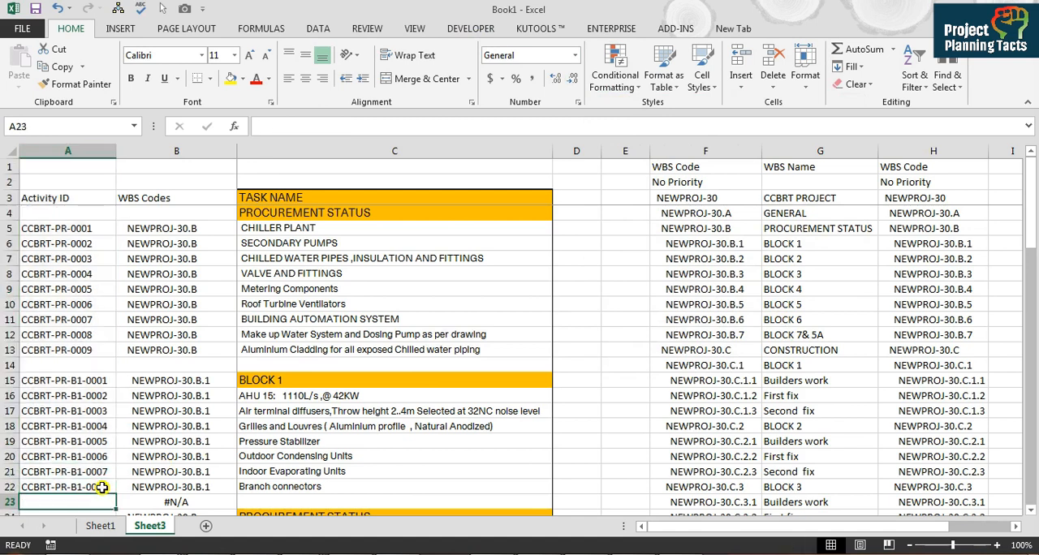
key(ctrl+d)
key(Down)
key(Up)
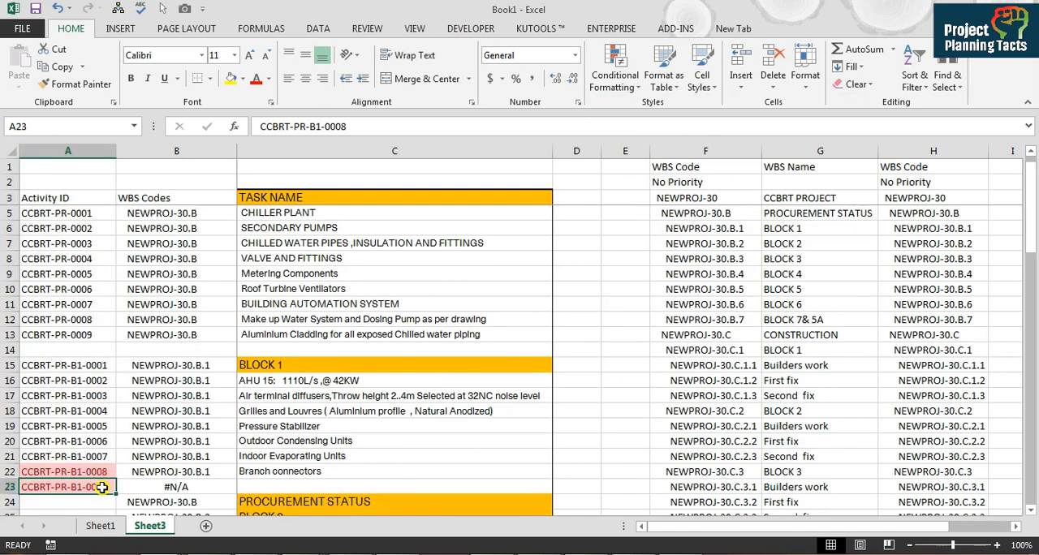
key(Delete)
Step: Copy the first BLOCK 1 activity ID from A15 to A26, the first task under BLOCK 2
key(Up)
key(Up)
key(ctrl+Up)
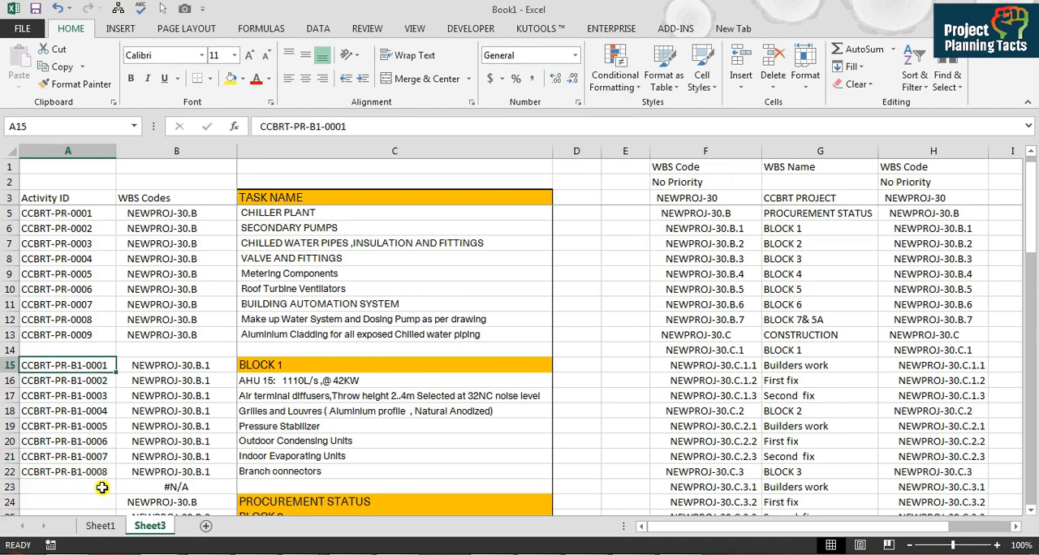
key(ctrl+c)
key(ctrl+Down)
key(Down)
key(Down)
key(Down)
key(Down)
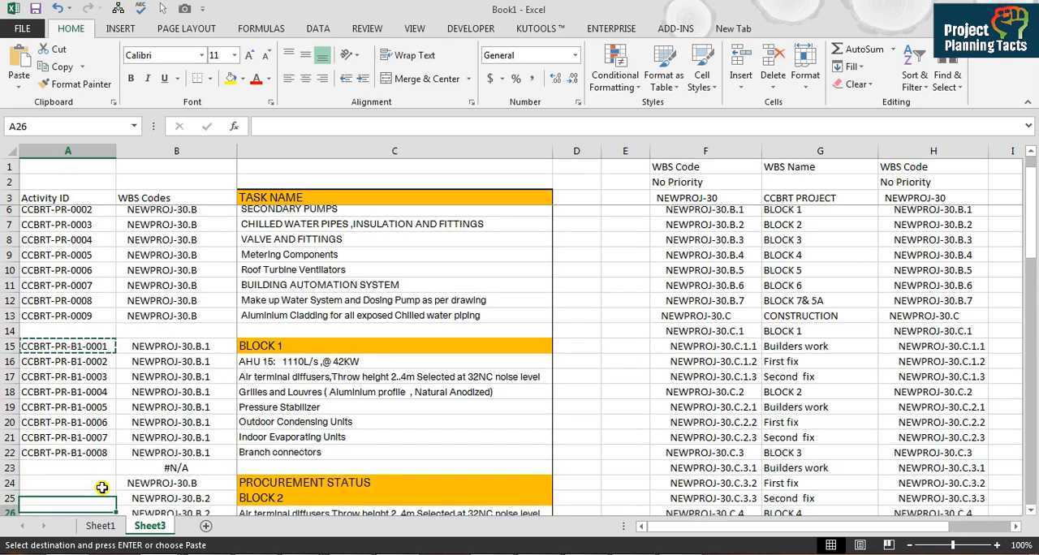
key(ctrl+v)
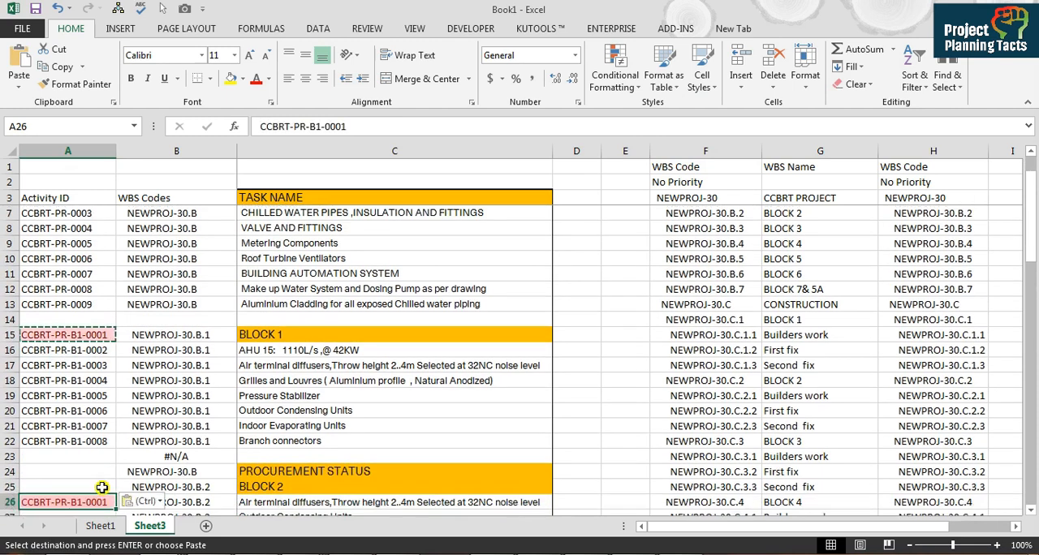
Step: Change the ID in A26 to CCBRT-PR-B2-0001 and fill the series down to CCBRT-PR-B2-0004 in A29
drag(325, 126, 318, 127)
key(Return)
click(89, 488)
drag(116, 494, 98, 359)
Step: Copy the ID in A26 to A32 for BLOCK 3, change it to CCBRT-PR-B3-0001 and fill down to CCBRT-PR-B3-0006 in A37
click(98, 307)
key(ctrl+c)
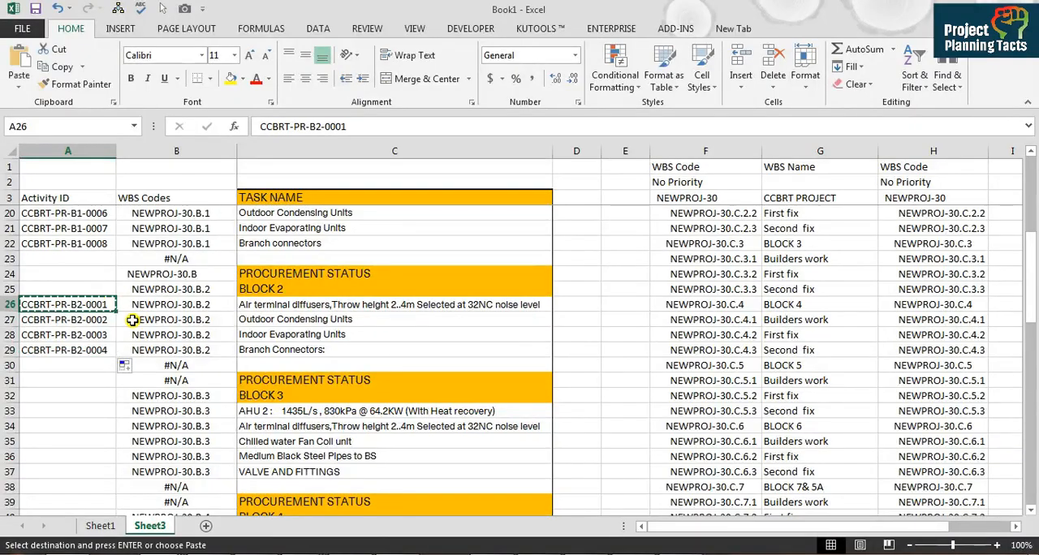
click(93, 396)
key(ctrl+v)
click(318, 126)
key(BackSpace)
text(3)
key(Return)
drag(115, 405, 101, 473)
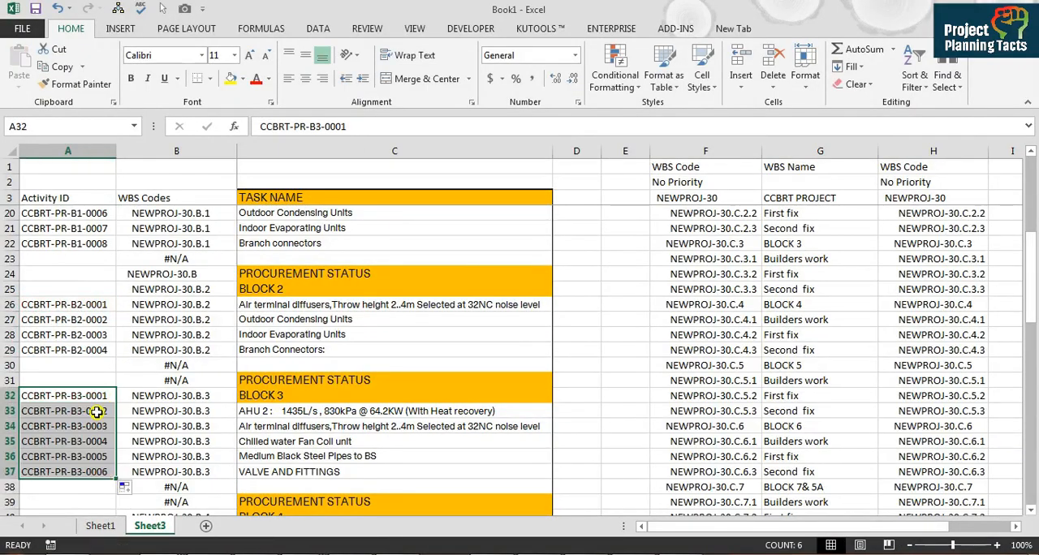
Step: Copy the first BLOCK 3 activity ID from A32 to A41, beside AHU 3 under BLOCK 4
click(96, 398)
key(ctrl+c)
click(97, 504)
key(Down)
key(Down)
key(Down)
key(Up)
key(ctrl+v)
Step: Change the ID in A41 to CCBRT-PR-B4-0001 and fill the series down to CCBRT-PR-B4-0008 in A48
double_click(82, 487)
key(BackSpace)
text(4)
key(Return)
click(103, 488)
drag(116, 494, 112, 243)
Step: Enter activity ID series with prefixes CCBRT-PR-B5, B6 and B7 for BLOCK 5 from A51, BLOCK 6 from A66 and BLOCK 7& 5A from A73
click(106, 244)
key(ctrl+c)
click(110, 292)
key(ctrl+v)
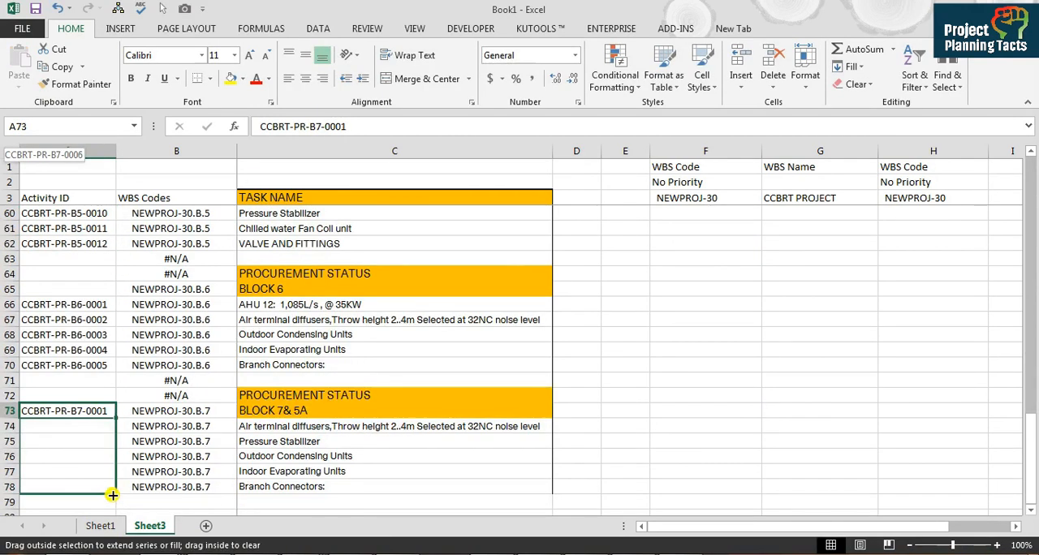
drag(108, 490, 109, 489)
Step: Move the BLOCK 7& 5A activity IDs down one row so that CCBRT-PR-B7-0001 starts in A74
drag(88, 405, 92, 412)
key(shift+Down)
key(ctrl+x)
key(Down)
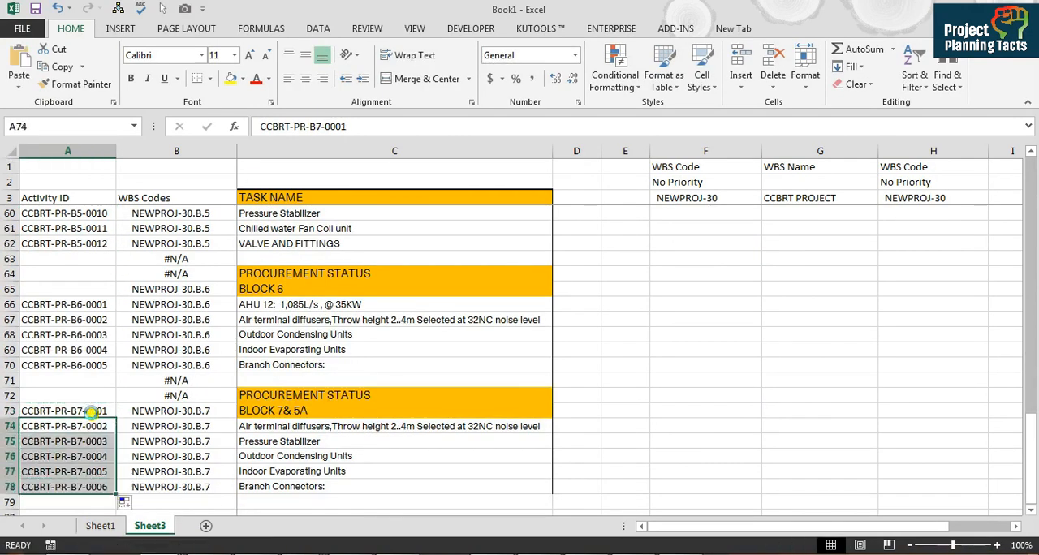
key(ctrl+v)
Step: Review the activity IDs block by block from BLOCK 7& 5A back up to the start of the list
key(Up)
key(ctrl+Up)
key(ctrl+Up)
key(ctrl+Up)
key(ctrl+Up)
key(ctrl+Up)
key(ctrl+Up)
key(ctrl+Up)
key(ctrl+Up)
key(ctrl+Up)
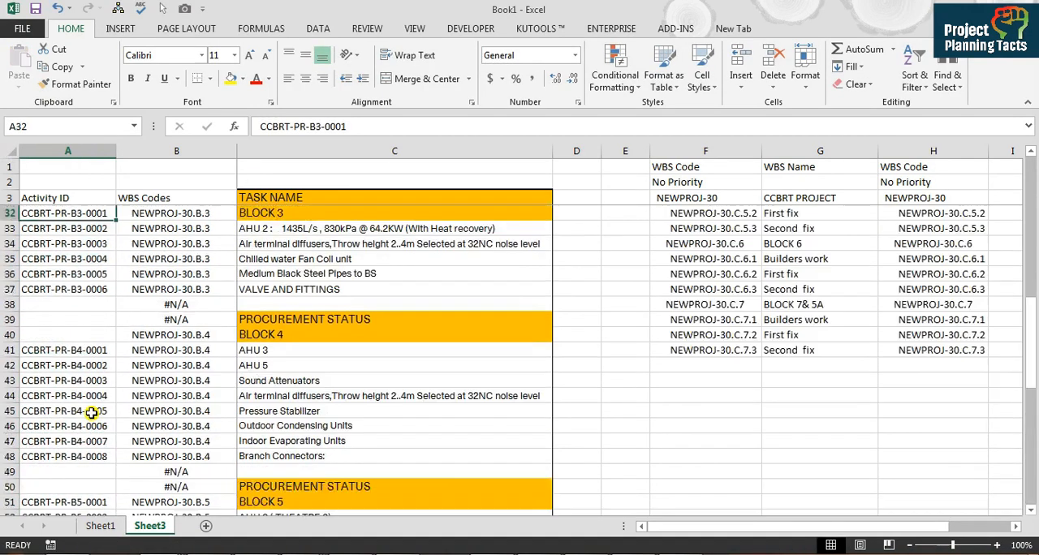
key(Down)
key(Down)
key(Down)
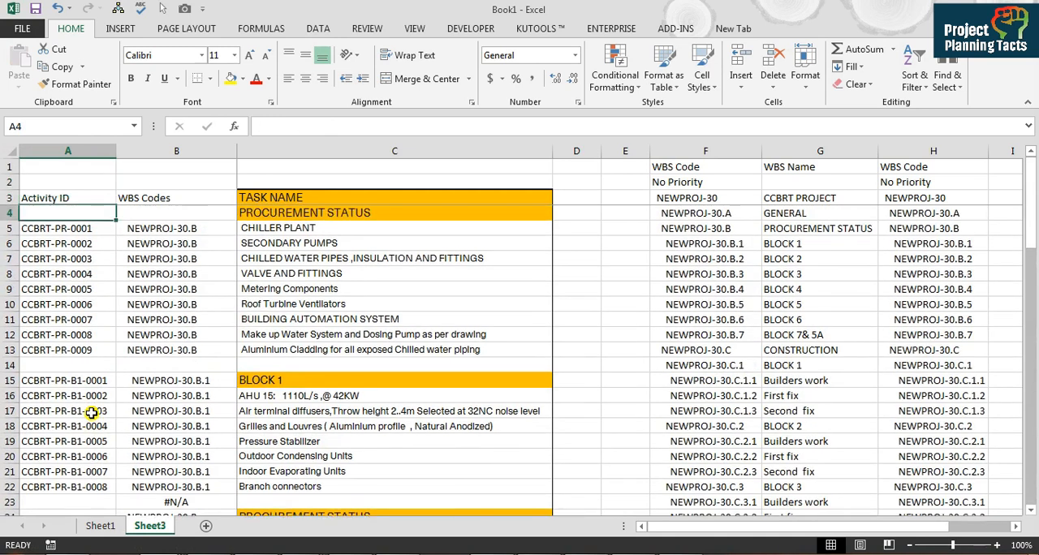
Step: Add filters to the Activity ID, WBS Codes and TASK NAME headings in row 3 and filter out rows with a blank activity ID
key(Up)
key(ctrl+shift+Right)
key(ctrl+shift+Down)
key(ctrl+shift+Down)
key(ctrl+shift+Down)
key(ctrl+shift+Down)
key(ctrl+shift+Down)
key(ctrl+shift+Down)
key(ctrl+shift+Down)
key(ctrl+shift+Down)
key(ctrl+shift+Down)
key(ctrl+shift+Down)
key(ctrl+shift+Down)
key(ctrl+shift+Down)
key(ctrl+shift+Down)
key(ctrl+shift+Down)
key(ctrl+shift+Down)
key(ctrl+shift+Down)
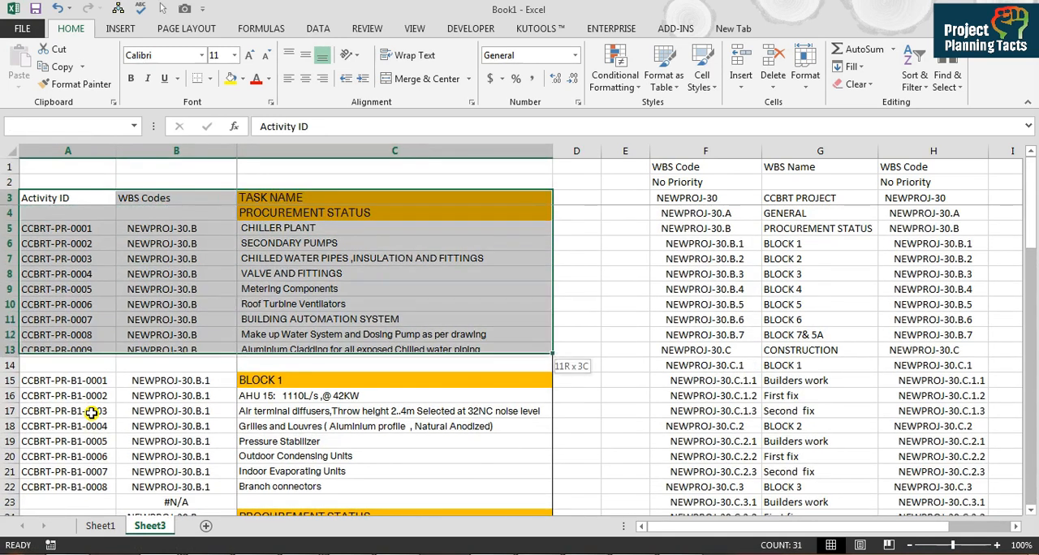
key(ctrl+shift+Up)
key(ctrl+shift+l)
key(alt+Down)
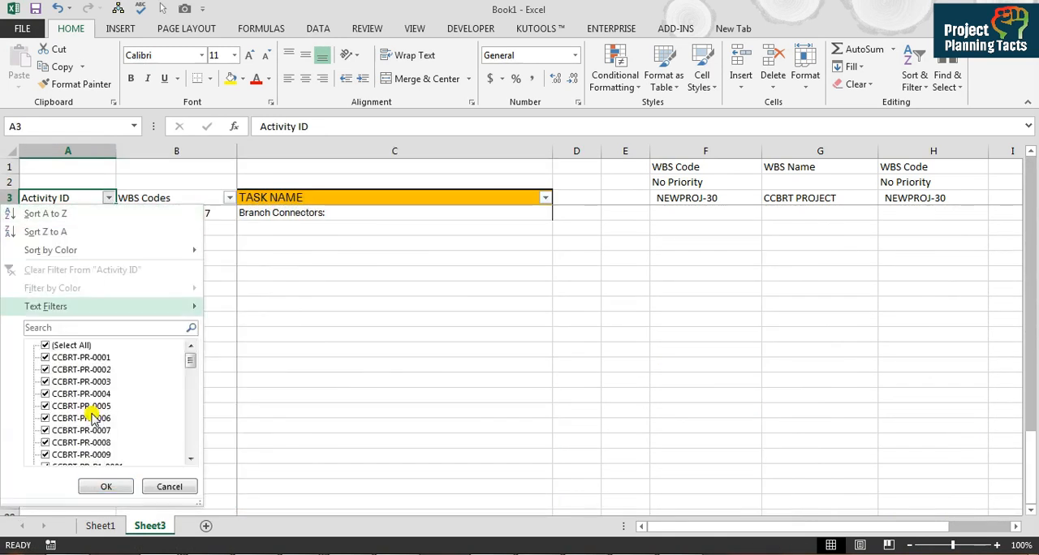
key(End)
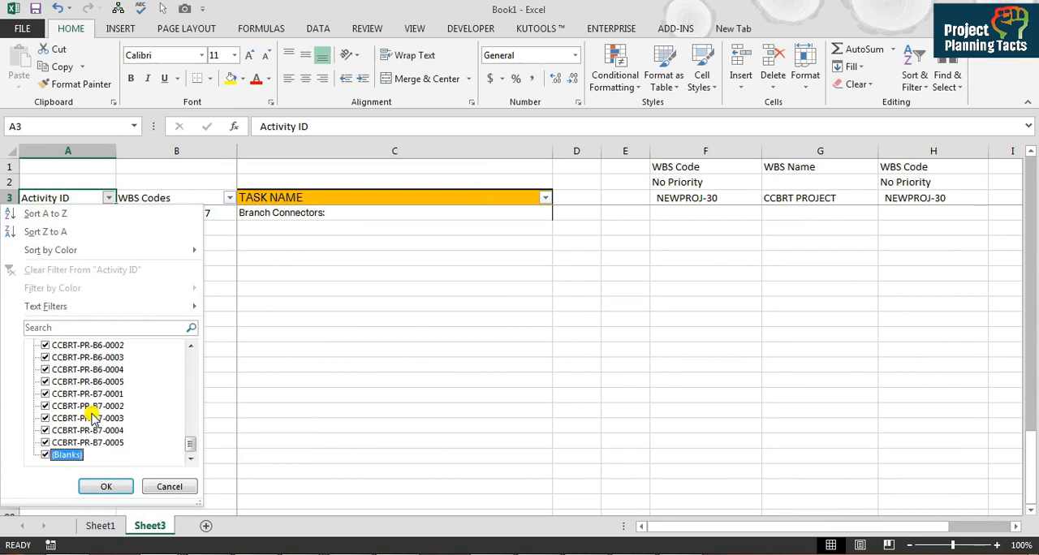
key(Return)
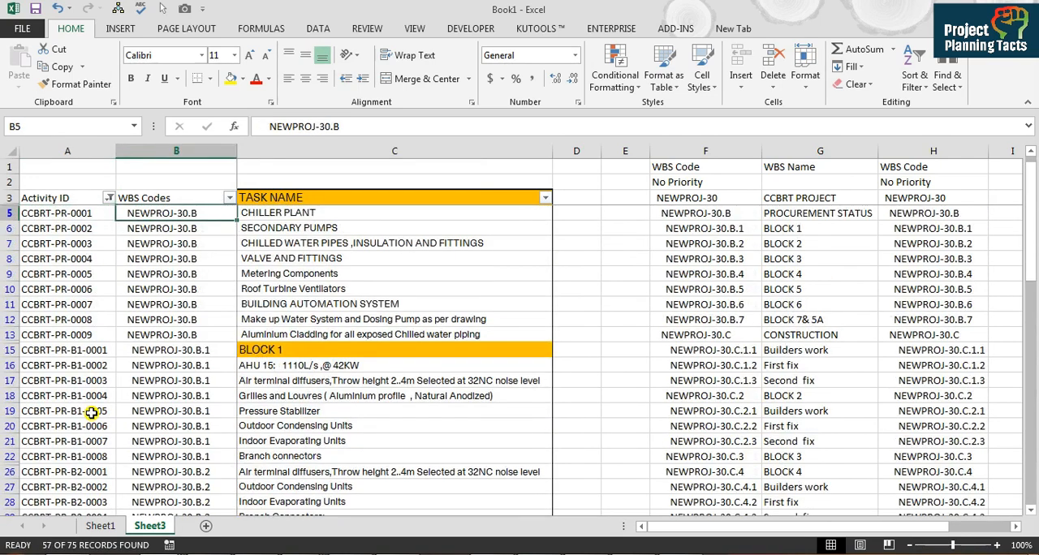
Step: Check the filtered task list for block heading rows that carry an activity ID
key(Up)
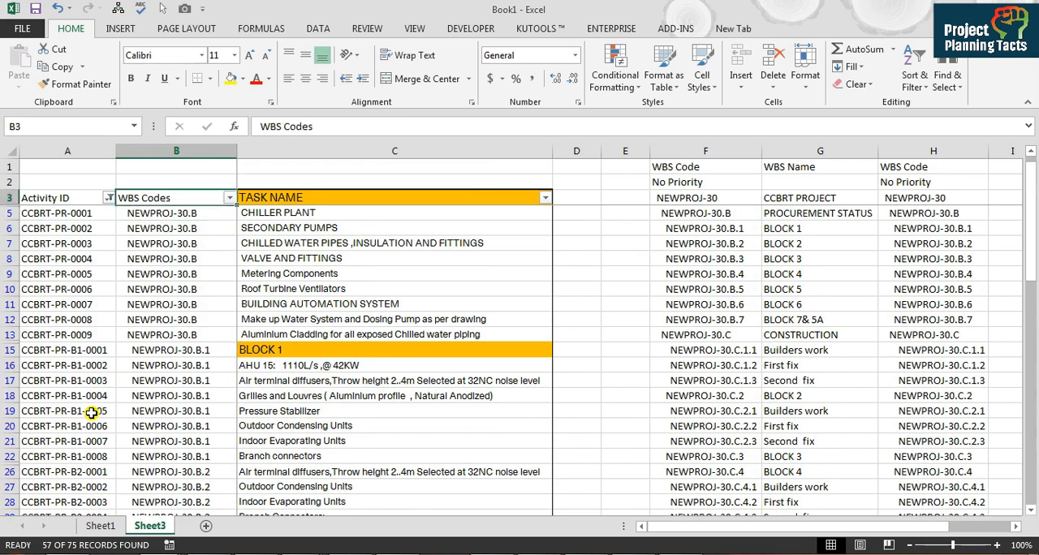
key(Down)
key(Down)
key(Down)
key(Down)
key(Down)
key(Down)
key(Down)
key(Down)
key(Down)
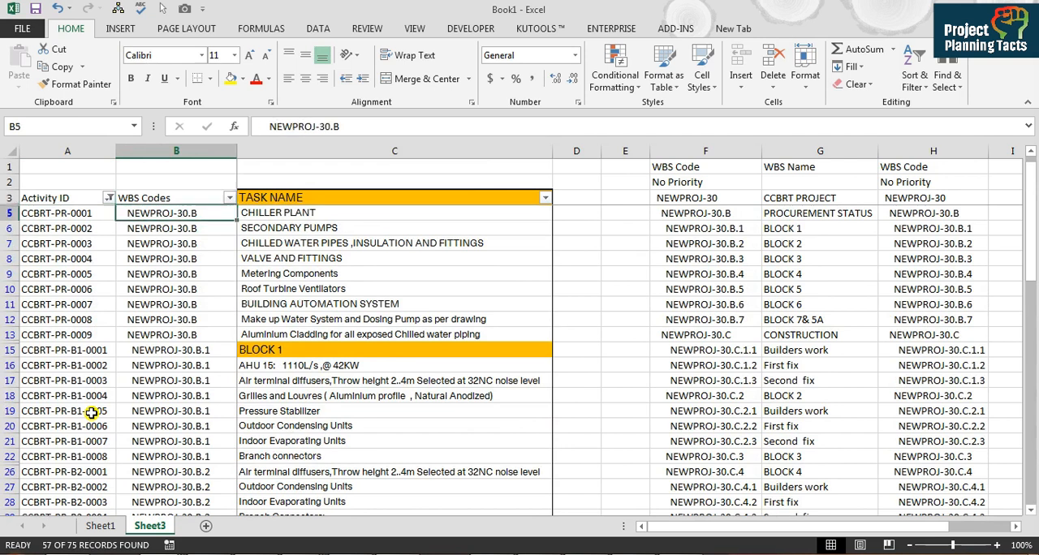
key(Down)
key(Left)
key(Right)
key(Right)
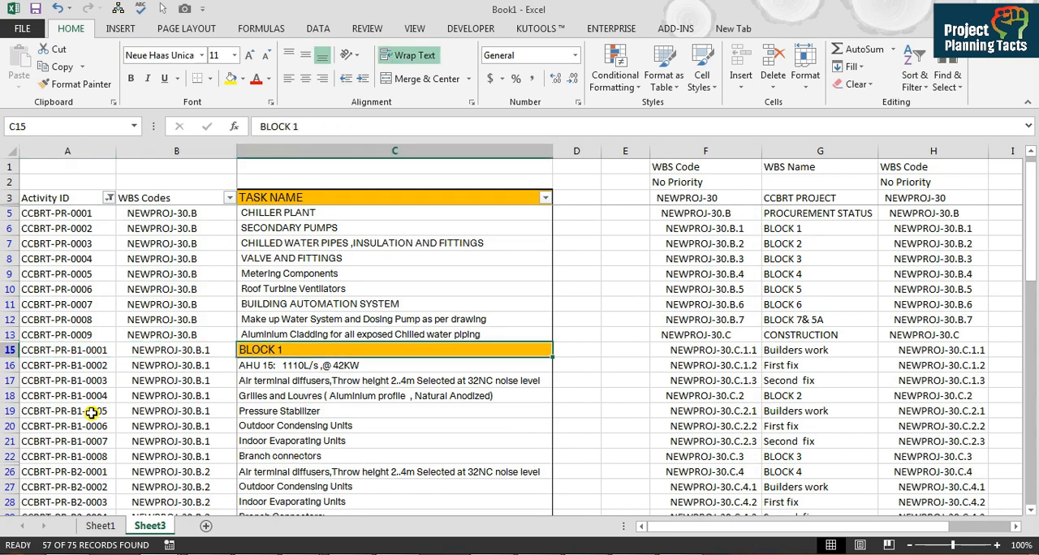
key(Down)
key(Down)
key(Down)
key(Down)
key(Down)
key(Down)
key(Down)
key(Down)
key(Down)
key(Down)
key(Down)
key(Down)
key(Down)
key(Down)
key(Down)
key(Down)
key(Down)
key(Down)
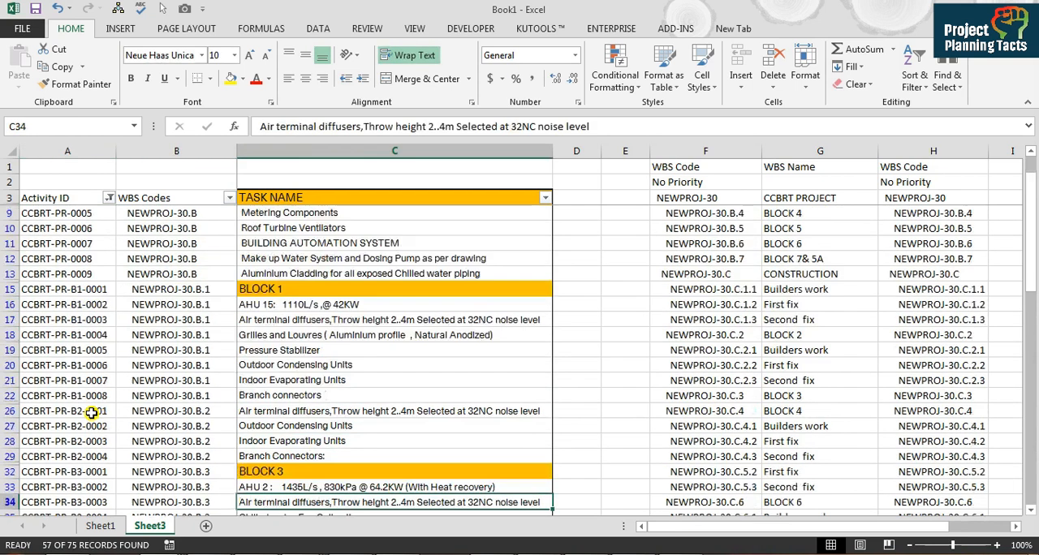
key(Up)
key(Up)
key(Up)
key(Up)
key(Up)
key(Up)
key(Down)
key(Down)
key(Down)
key(Down)
key(Down)
key(Down)
key(Down)
key(Down)
key(Down)
key(Down)
key(Down)
key(Down)
key(Down)
key(Down)
key(Down)
key(Down)
key(Down)
key(Down)
key(Down)
key(Down)
key(Down)
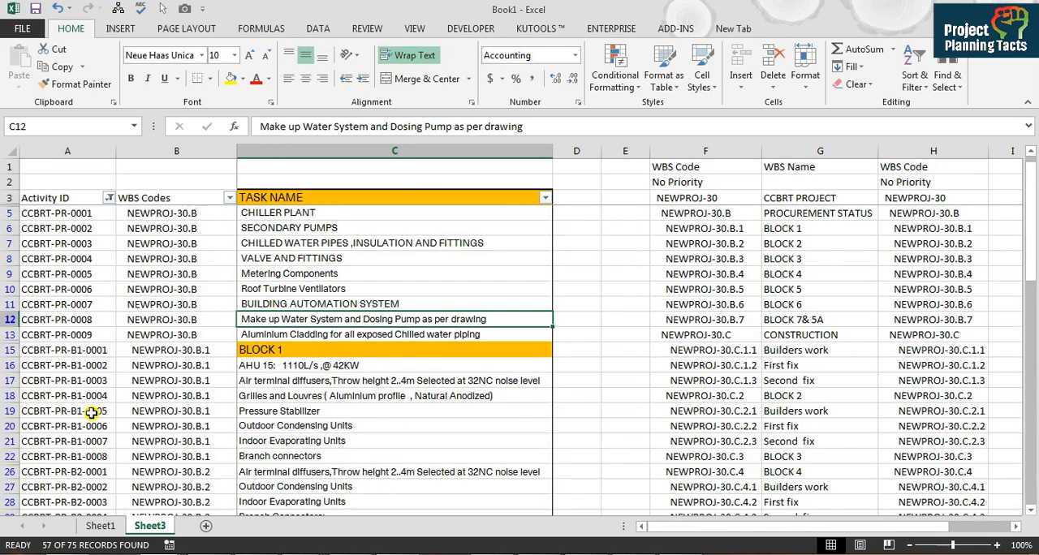
click(321, 354)
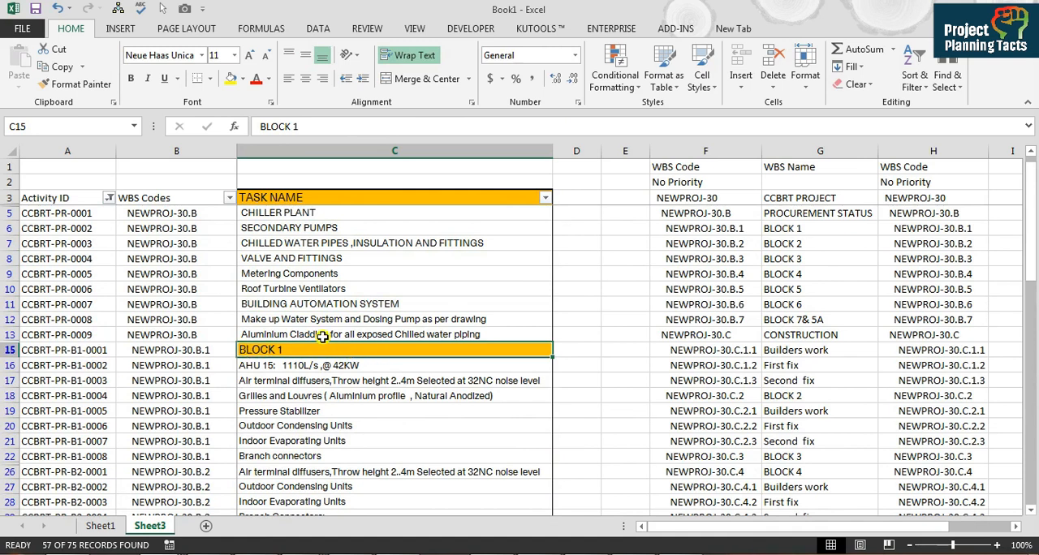
Step: Clear the filter from the Activity ID column to show all rows again
click(93, 351)
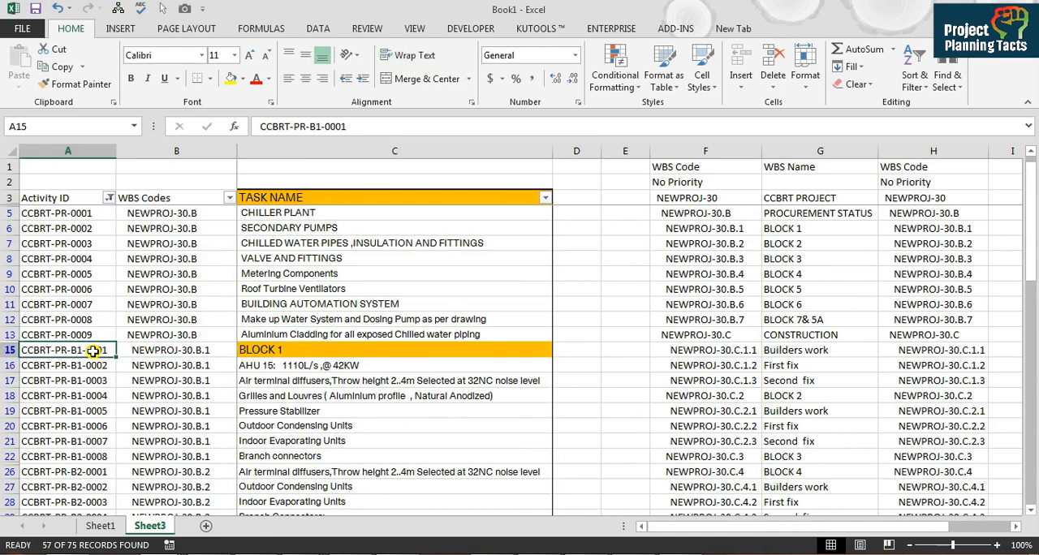
click(107, 197)
click(116, 271)
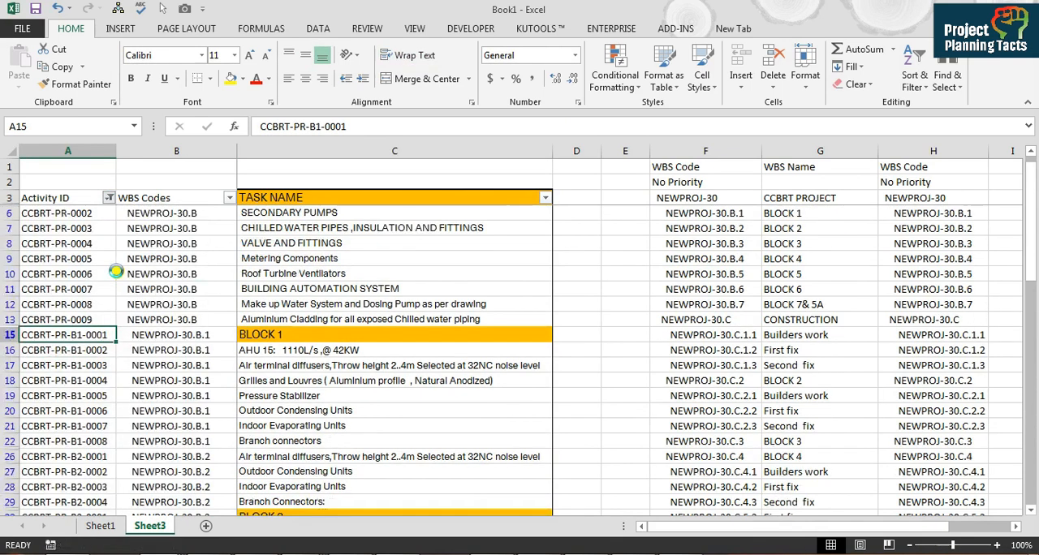
Step: Move the BLOCK 1 activity IDs down one row to start at A16, and delete the surplus CCBRT-PR-B1-0008 from A23
key(shift+Down)
key(shift+Down)
key(shift+Down)
key(shift+Down)
key(shift+Down)
key(shift+Down)
key(shift+Down)
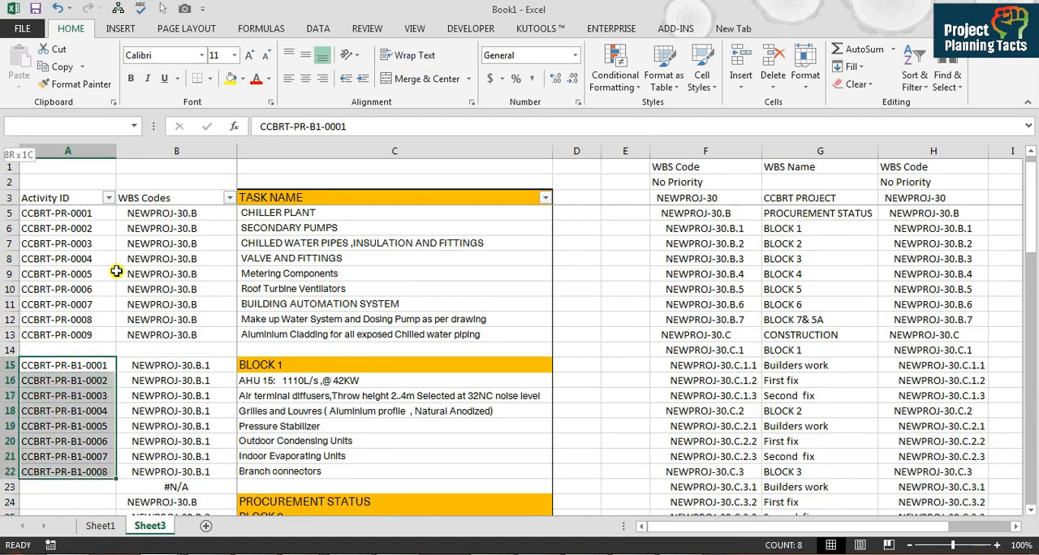
key(ctrl+c)
key(Down)
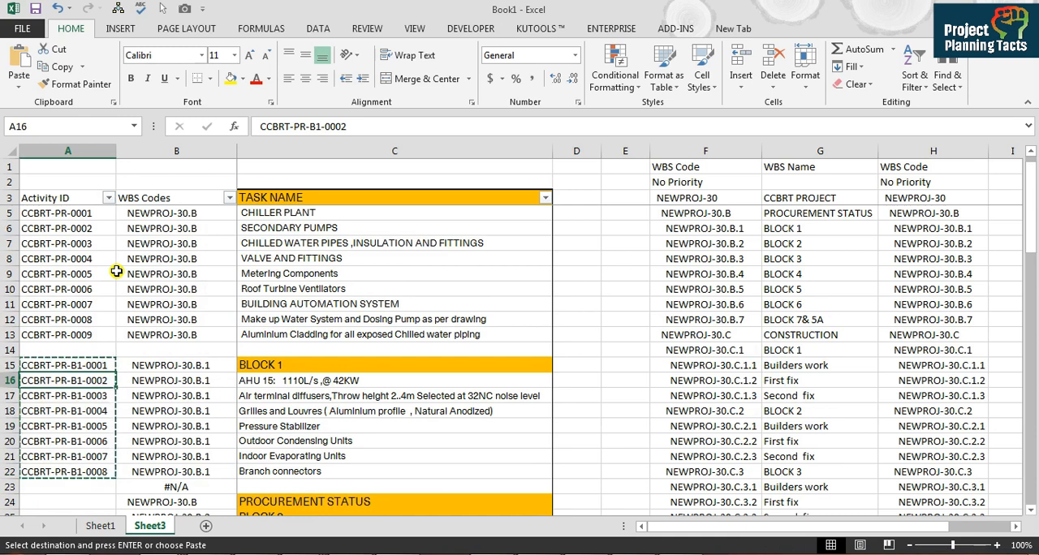
key(Return)
key(Down)
key(ctrl+Down)
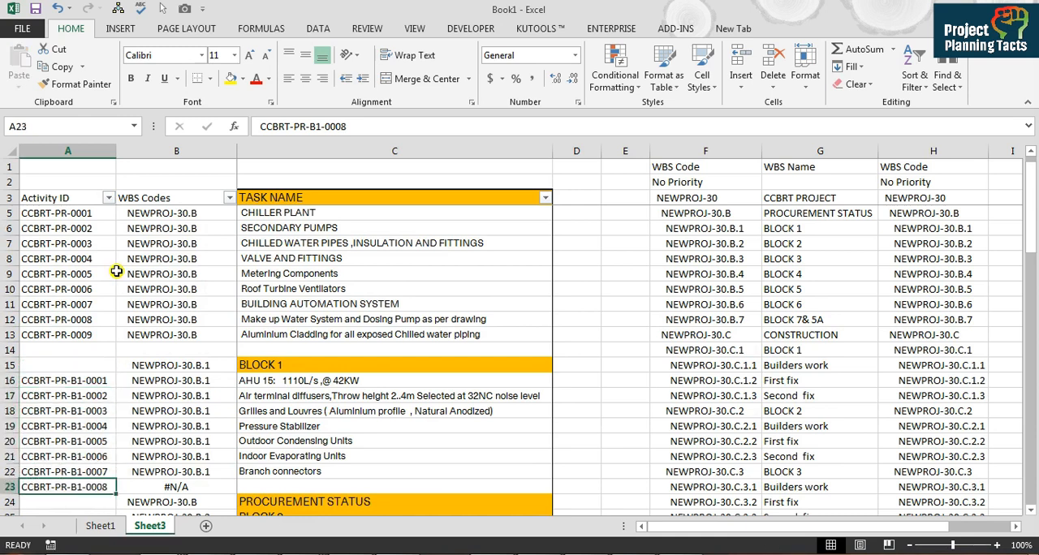
key(Delete)
key(ctrl+Down)
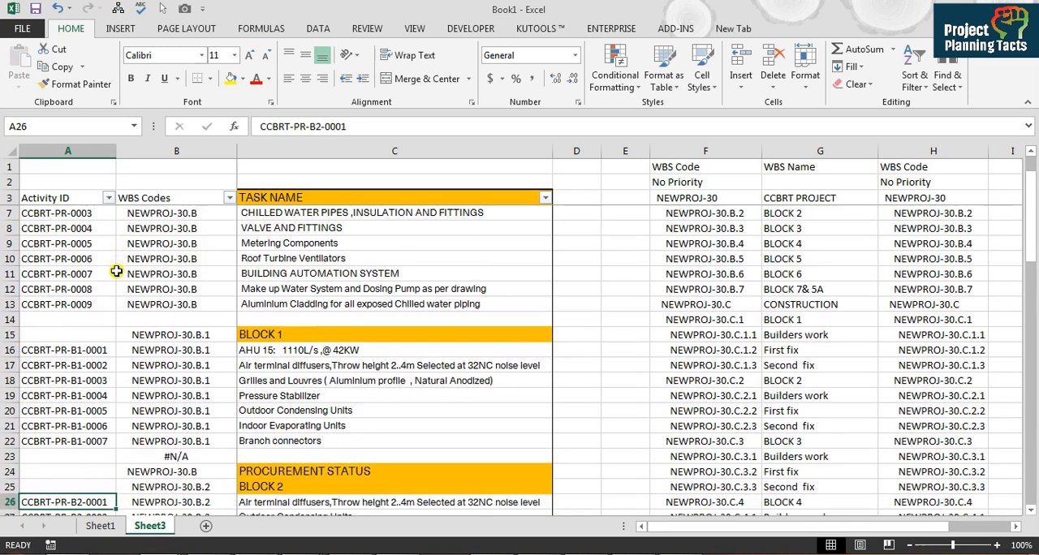
Step: Move the BLOCK 3 activity IDs down one row to start at A33, leaving the heading row's ID cell A32 empty
key(Down)
key(Down)
key(Down)
key(Down)
key(Down)
key(Down)
key(Down)
key(Down)
key(Down)
key(Down)
key(Down)
key(Down)
key(Up)
key(Up)
key(Up)
key(Up)
key(Up)
key(Up)
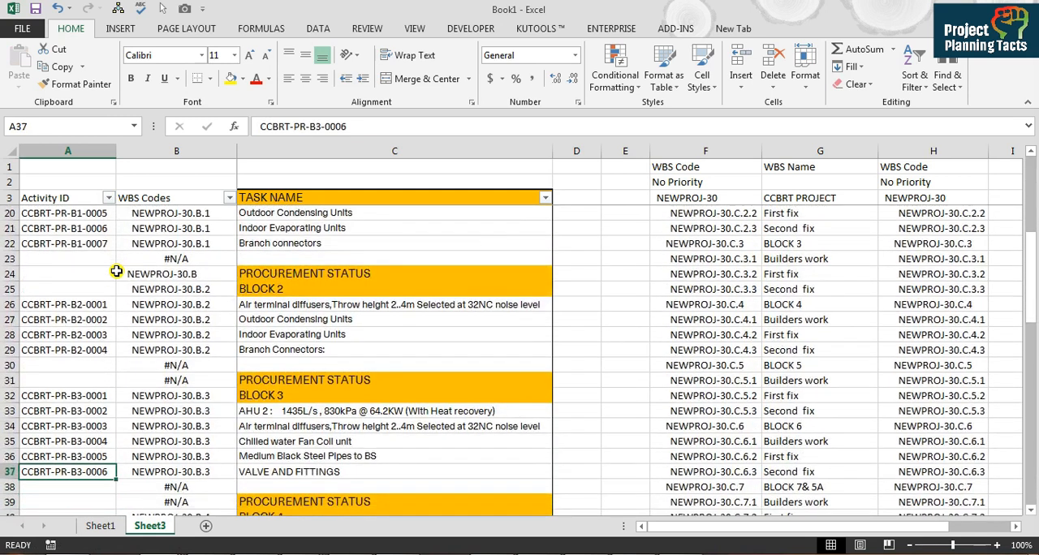
key(shift+Down)
key(shift+Down)
key(shift+Down)
key(shift+Down)
key(shift+Down)
key(shift+Down)
key(shift+Up)
key(shift+Up)
key(ctrl+c)
key(Down)
key(ctrl+v)
key(Down)
key(Up)
key(Up)
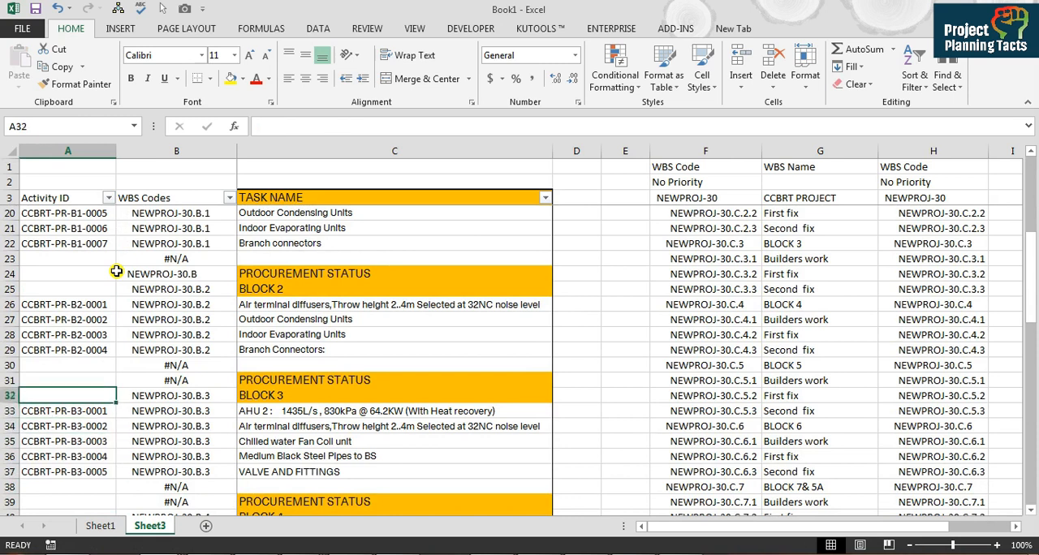
Step: Check how the activity IDs line up with the BLOCK 3 and BLOCK 4 headings and their tasks
key(Right)
key(Right)
key(Left)
key(Left)
key(Down)
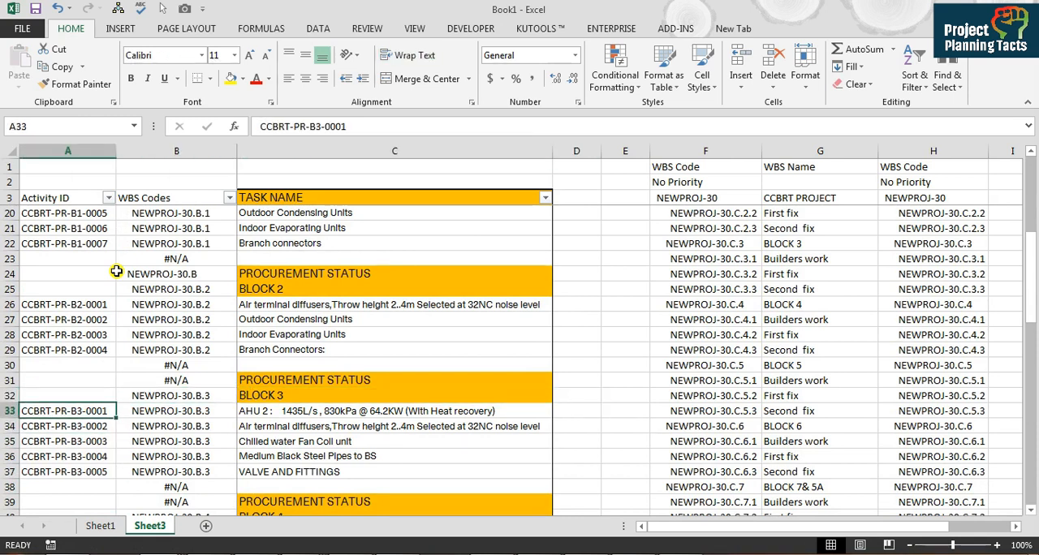
key(Up)
key(Right)
key(Right)
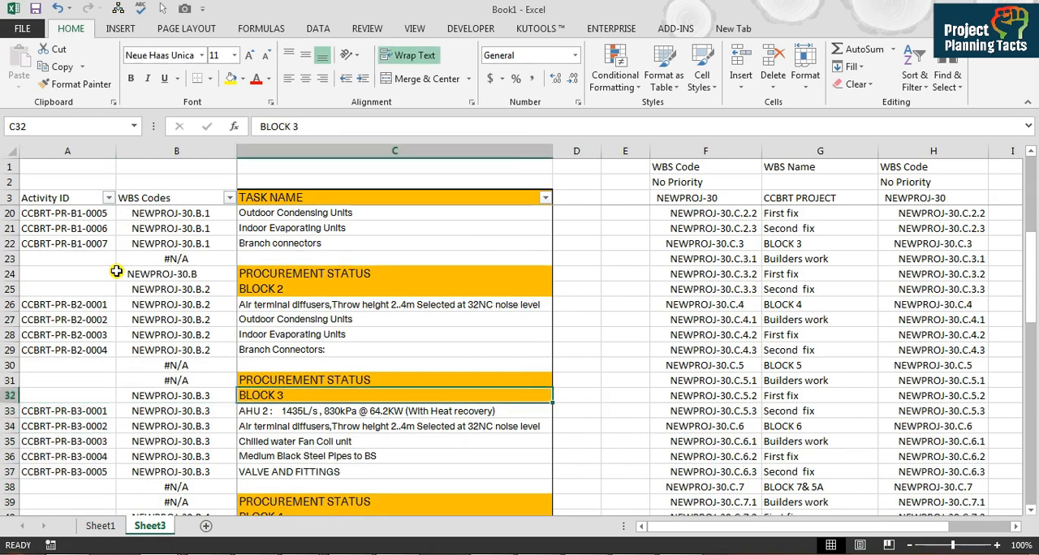
key(Left)
key(Left)
key(Down)
Step: Move the BLOCK 5 activity IDs down one row to start at A52, leaving the heading row's ID cell A51 empty
key(Down)
key(Down)
key(Down)
key(Down)
key(Down)
key(Down)
key(Down)
key(Down)
key(Down)
key(Down)
key(Down)
key(Down)
key(Down)
key(Down)
key(Down)
key(Down)
key(Down)
key(Down)
key(Down)
key(Down)
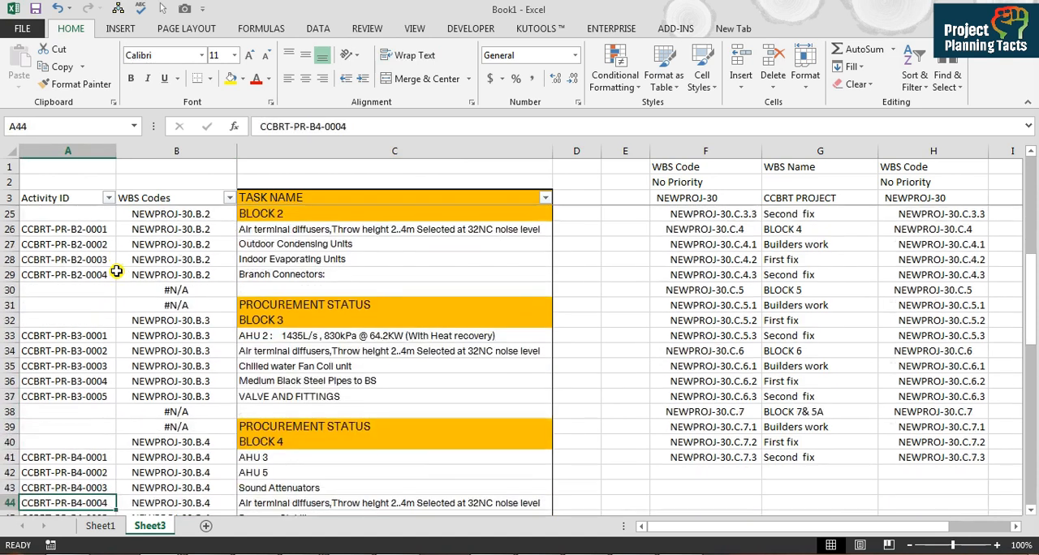
key(Down)
key(Up)
key(Up)
key(Up)
key(Up)
key(shift+Down)
key(shift+Down)
key(shift+Down)
key(shift+Down)
key(shift+Down)
key(shift+Down)
key(shift+Down)
key(shift+Down)
key(shift+Down)
key(shift+Down)
key(shift+Down)
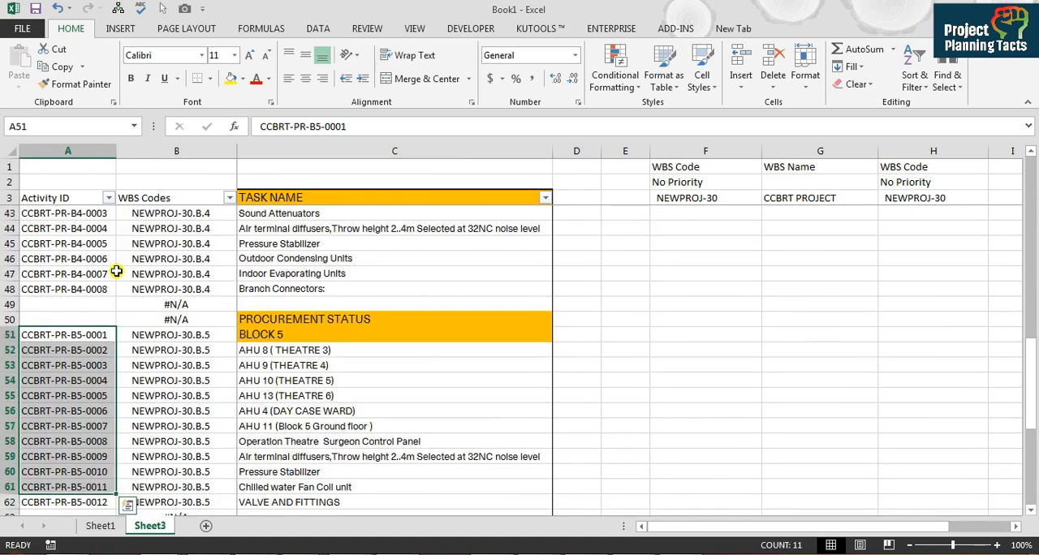
key(ctrl+c)
key(ctrl+Down)
key(ctrl+Up)
key(Down)
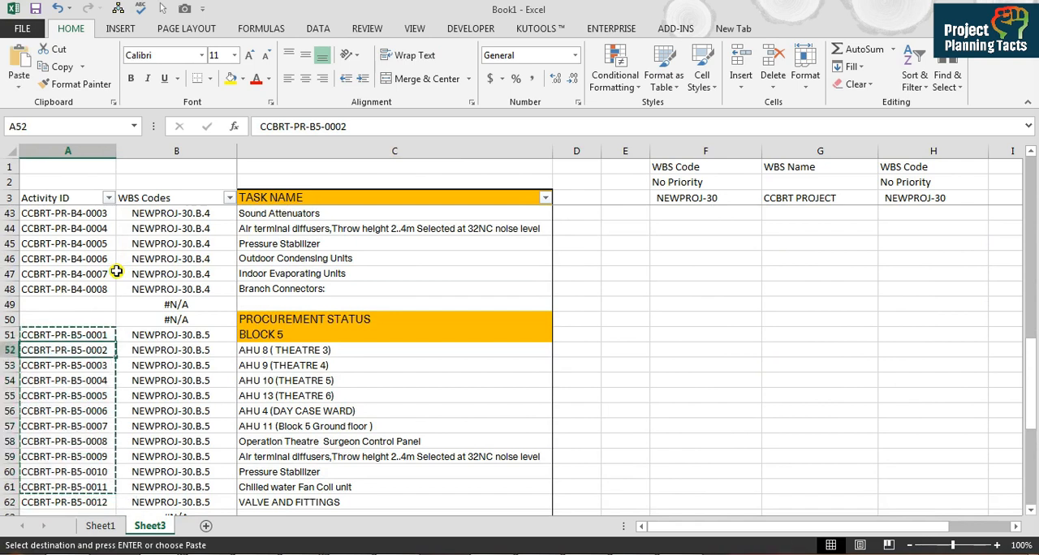
key(Return)
Step: Check the alignment of the activity IDs in the remaining BLOCK 5, BLOCK 6 and BLOCK 7& 5A rows
key(Down)
key(Down)
key(Down)
key(Down)
key(Down)
key(Down)
key(Down)
key(Down)
key(Down)
key(Down)
key(Down)
key(Down)
key(Down)
key(Down)
key(Down)
key(Down)
key(Down)
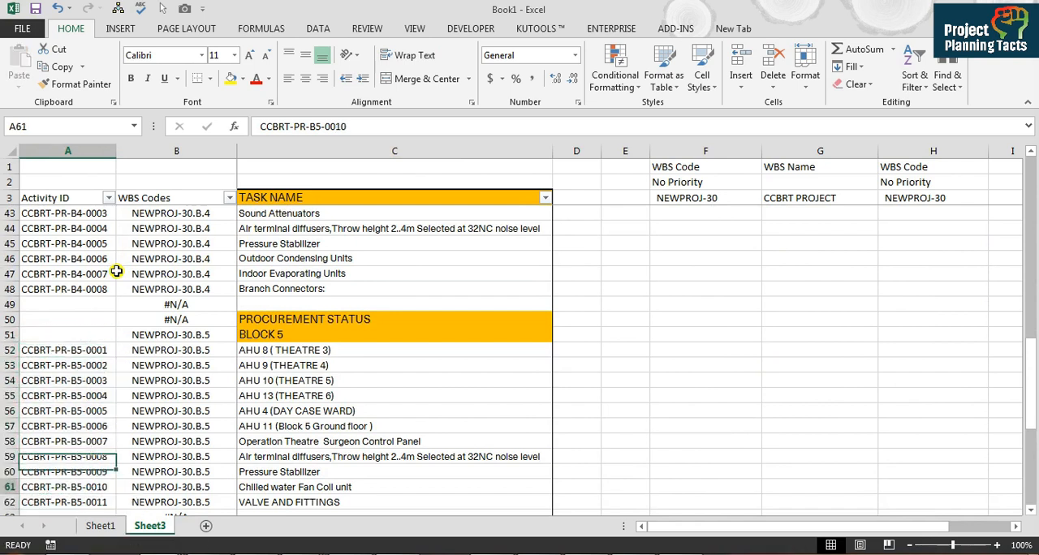
key(Down)
key(Down)
key(Down)
key(Down)
key(Down)
key(Down)
key(Down)
key(Down)
key(Down)
key(Down)
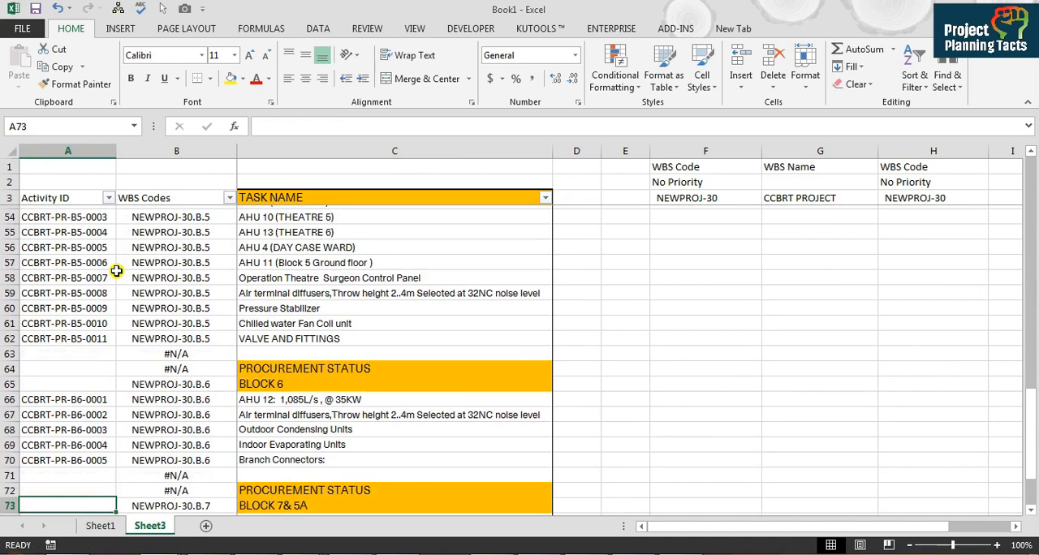
key(Down)
key(Down)
key(Down)
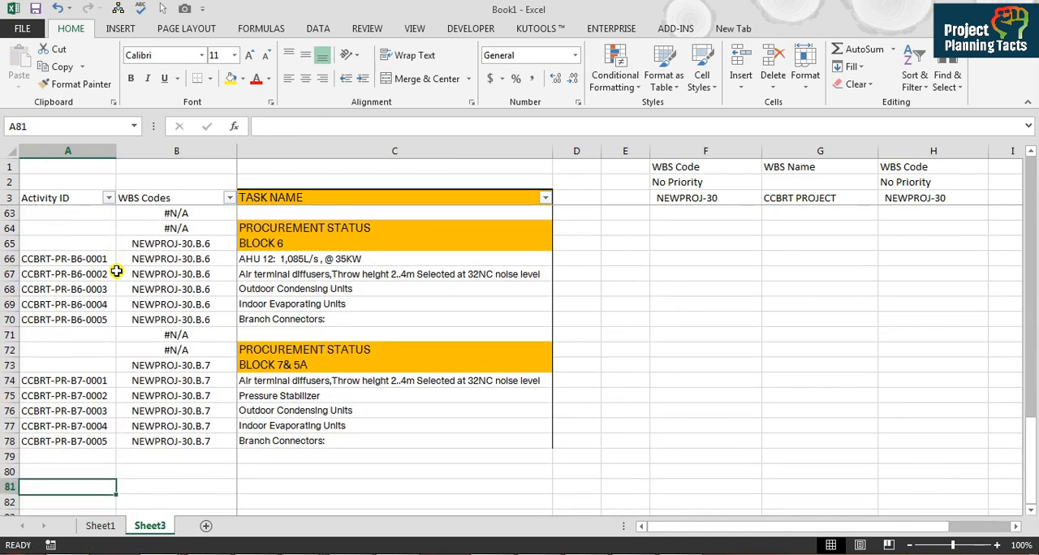
Step: Filter the Activity ID column in row 3 to hide the rows with a blank activity ID
key(Up)
key(Right)
key(ctrl+Up)
key(ctrl+Up)
key(Left)
key(ctrl+Up)
key(Right)
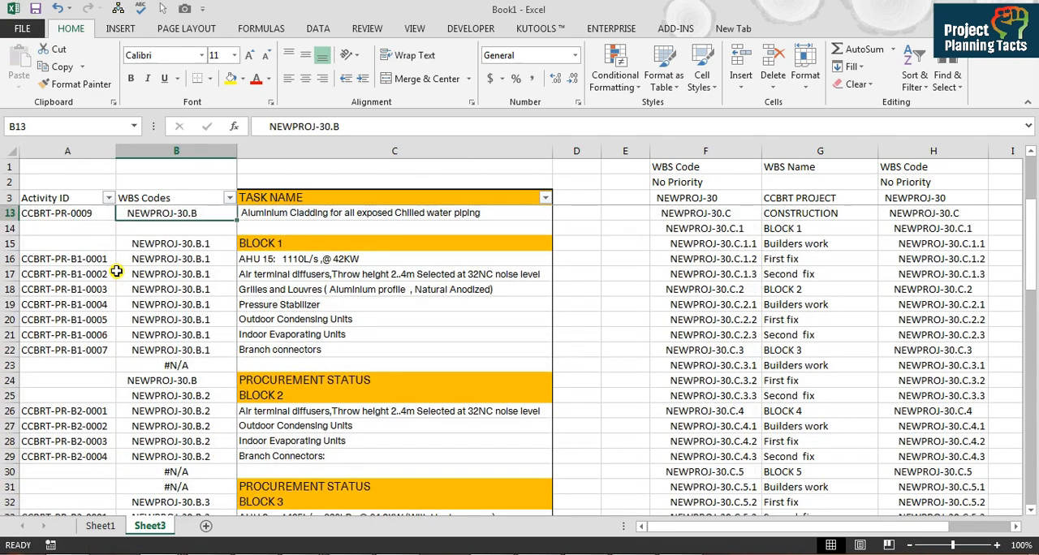
key(ctrl+Up)
key(ctrl+Up)
key(ctrl+Up)
key(Left)
key(Down)
key(Down)
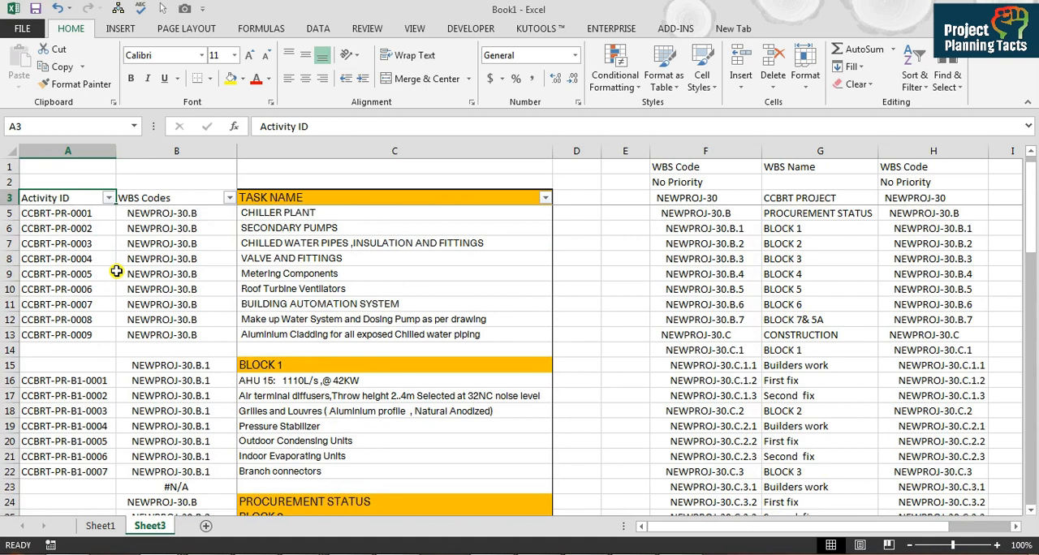
key(alt+Down)
key(Down)
key(Down)
key(Down)
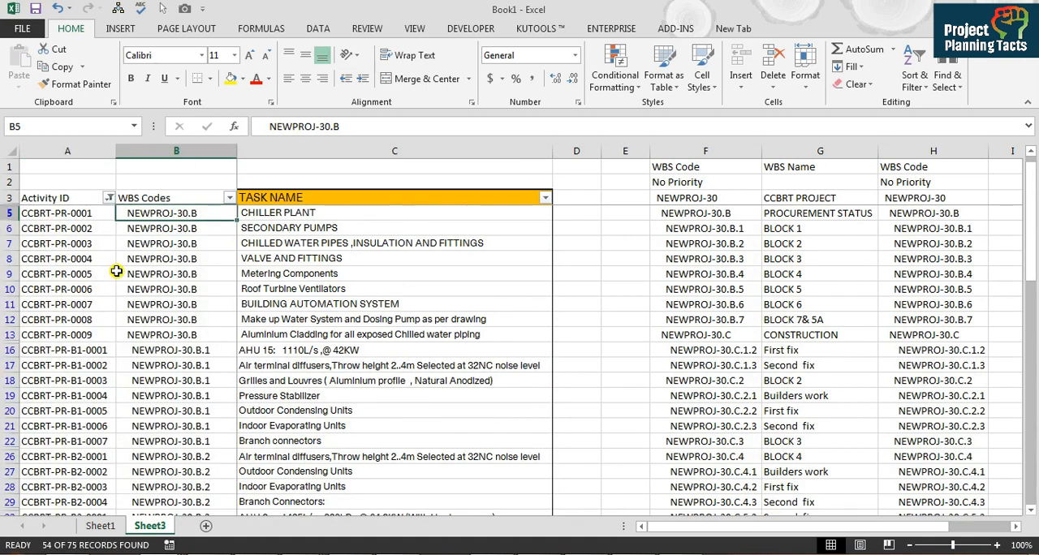
key(Left)
key(Up)
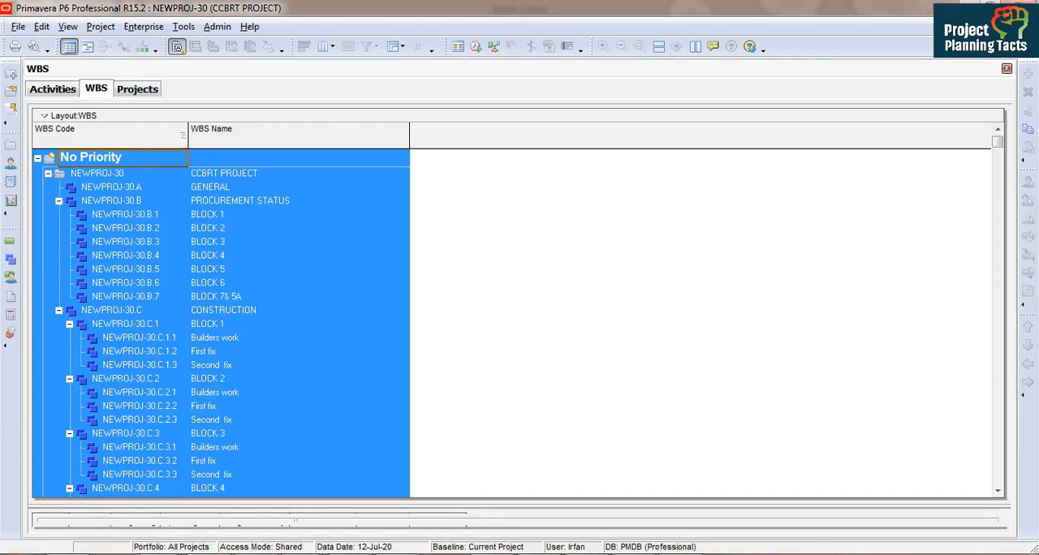
Step: Switch to Primavera P6 and start an export of the open project in Spreadsheet (XLS) format
click(50, 88)
click(16, 27)
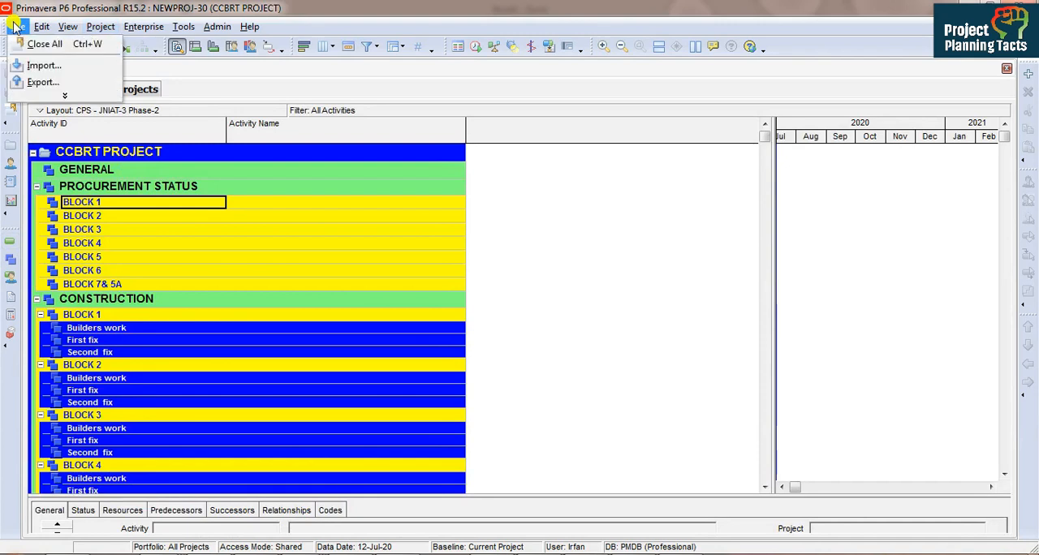
click(42, 82)
click(349, 314)
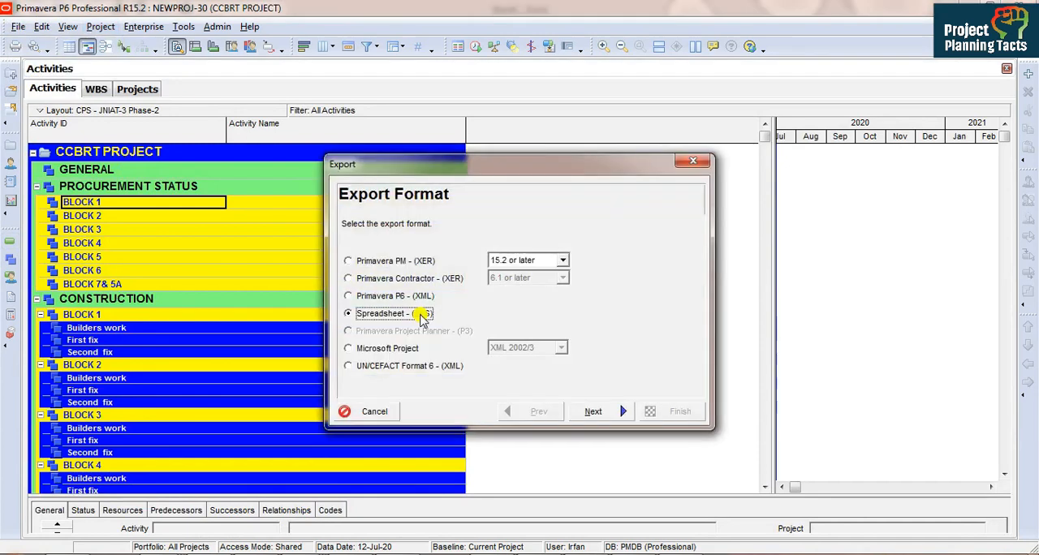
click(593, 412)
Step: Choose Activities as the data type to export and include project NEWPROJ-30
click(396, 261)
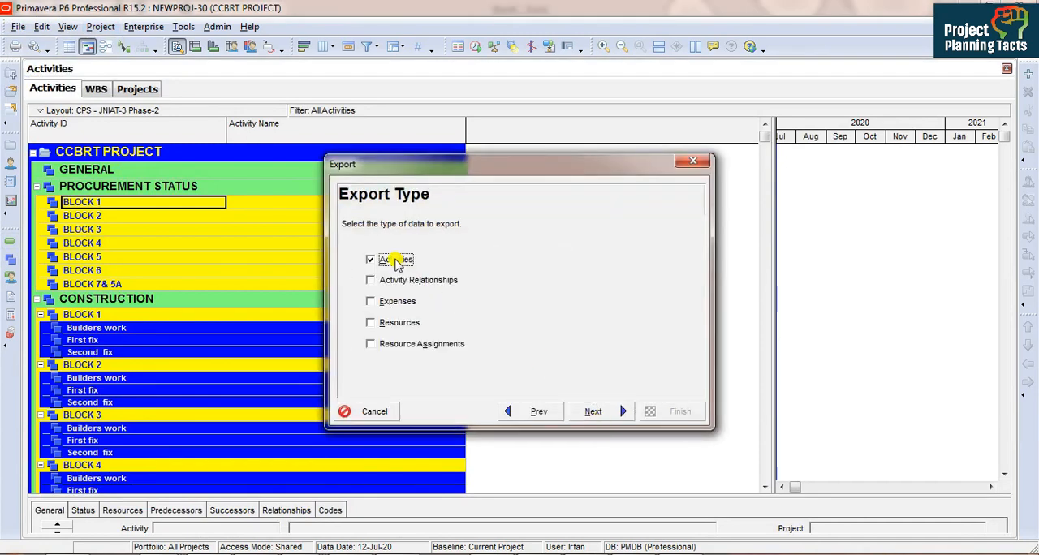
click(591, 411)
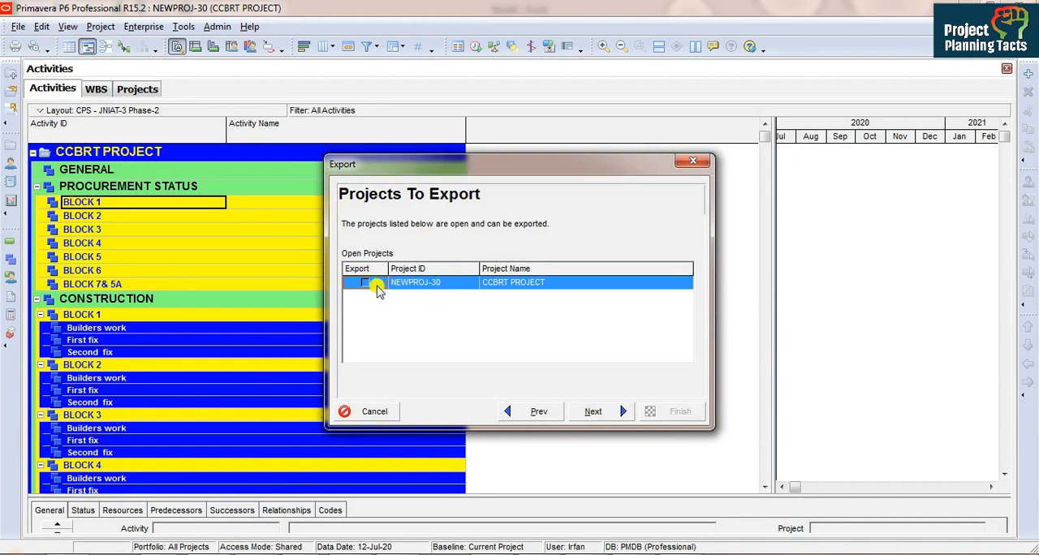
click(377, 285)
click(610, 408)
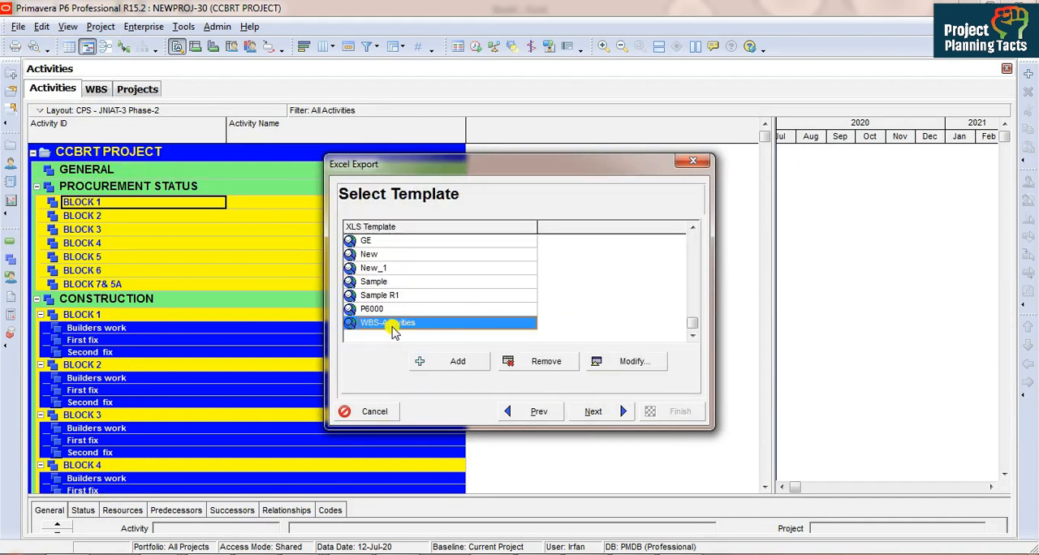
Step: Review the Activity ID, Activity Status, WBS Code and Activity Name columns of the WBS-Activities template and use it for the export
click(631, 362)
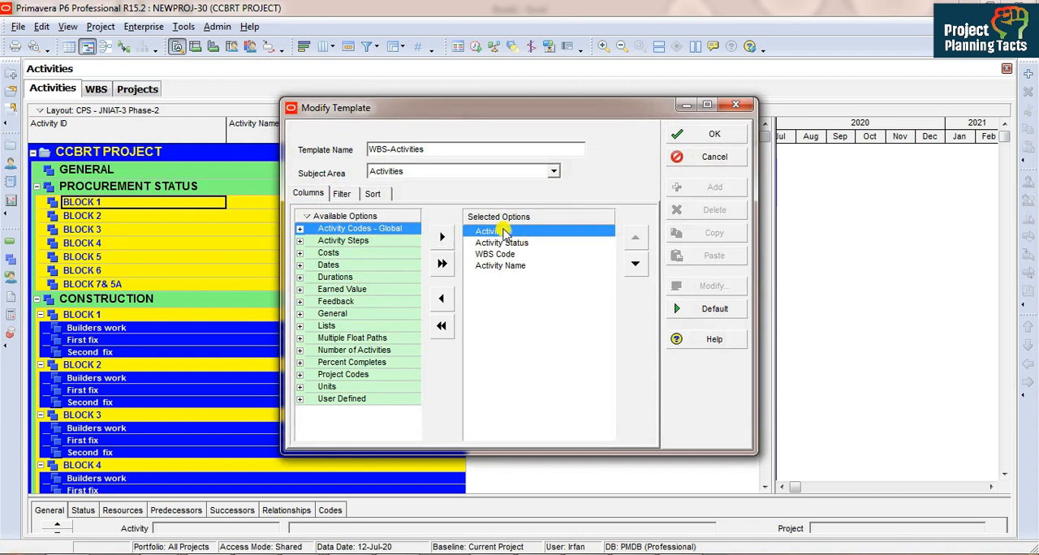
click(522, 245)
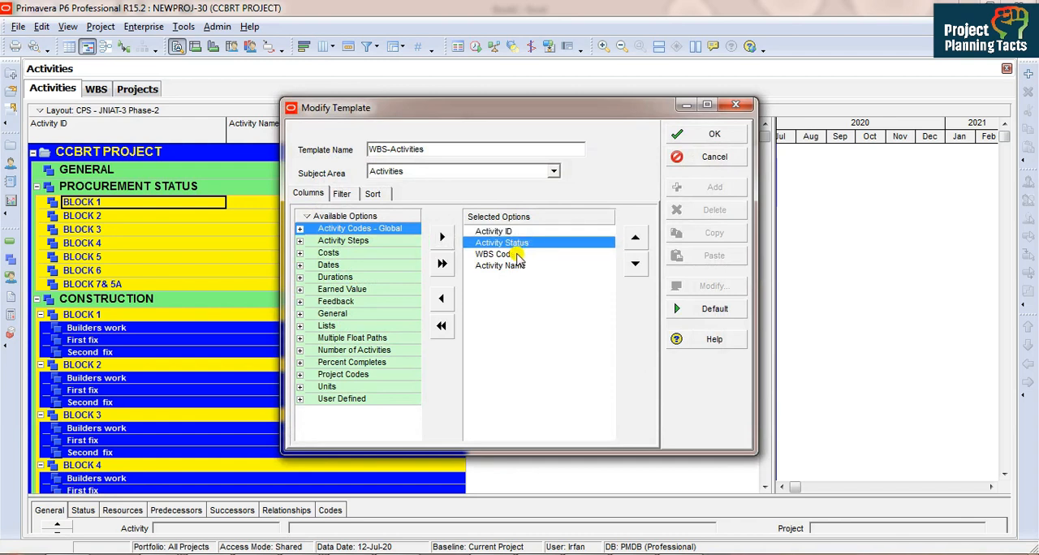
click(516, 255)
click(523, 267)
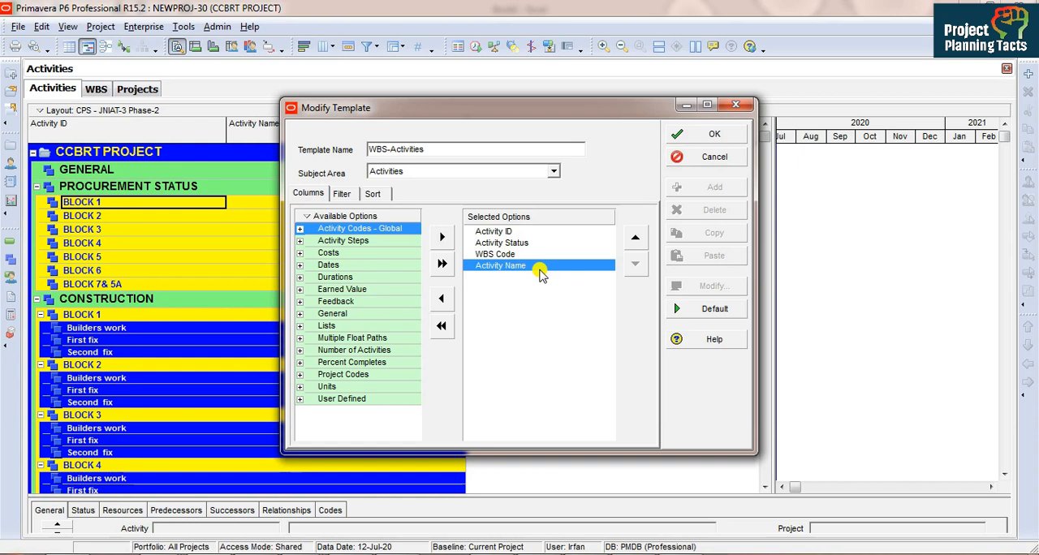
click(696, 137)
click(593, 412)
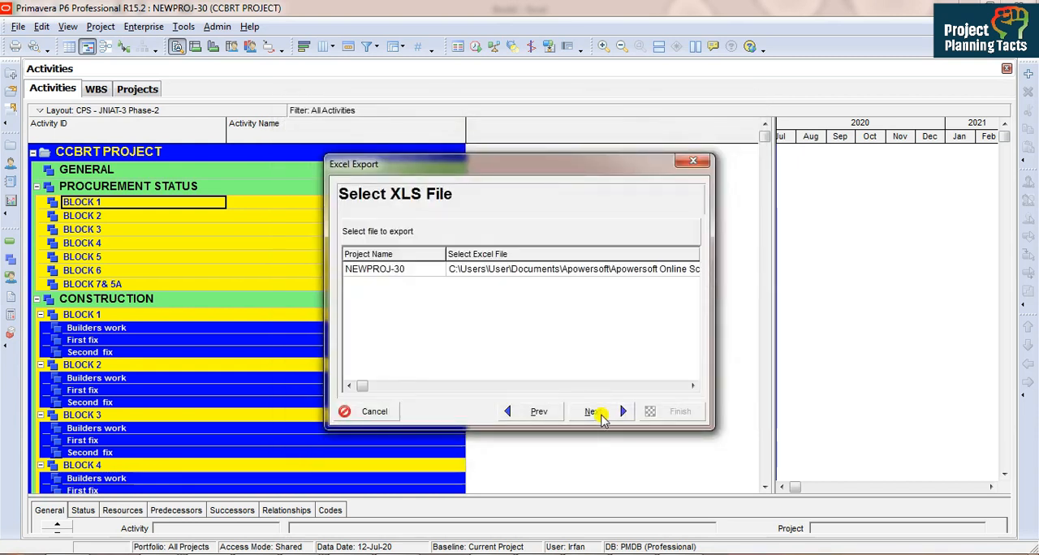
Step: Name the export file NEWPROJ-30-Activities WBS To Import.xls in the Excel folder and complete the export
click(656, 268)
click(655, 267)
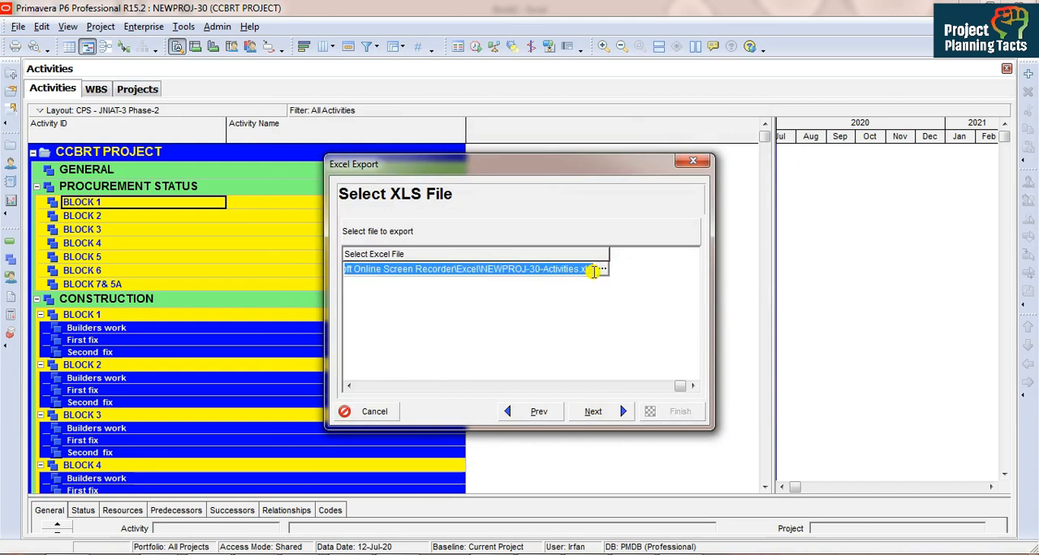
click(604, 274)
click(602, 270)
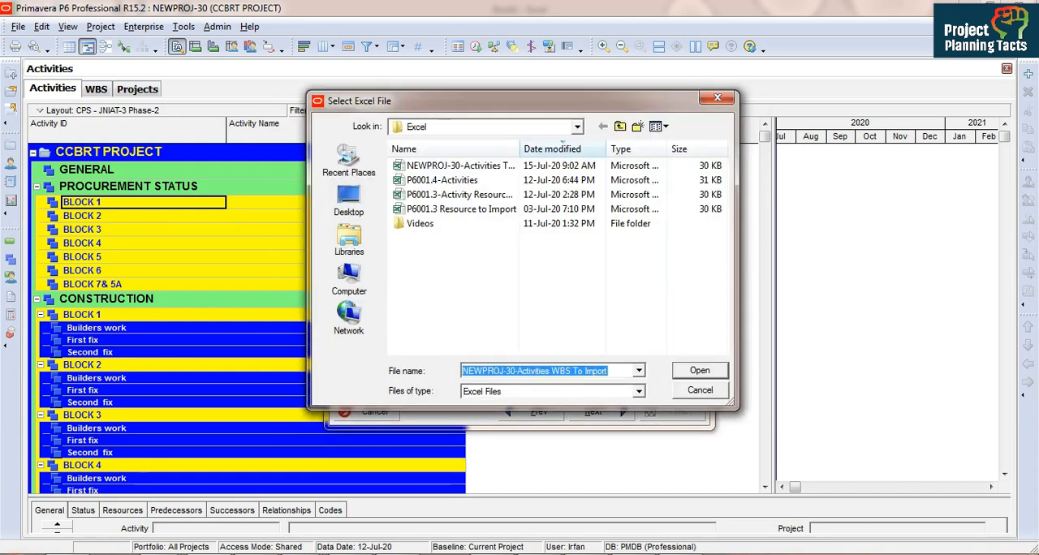
key(Return)
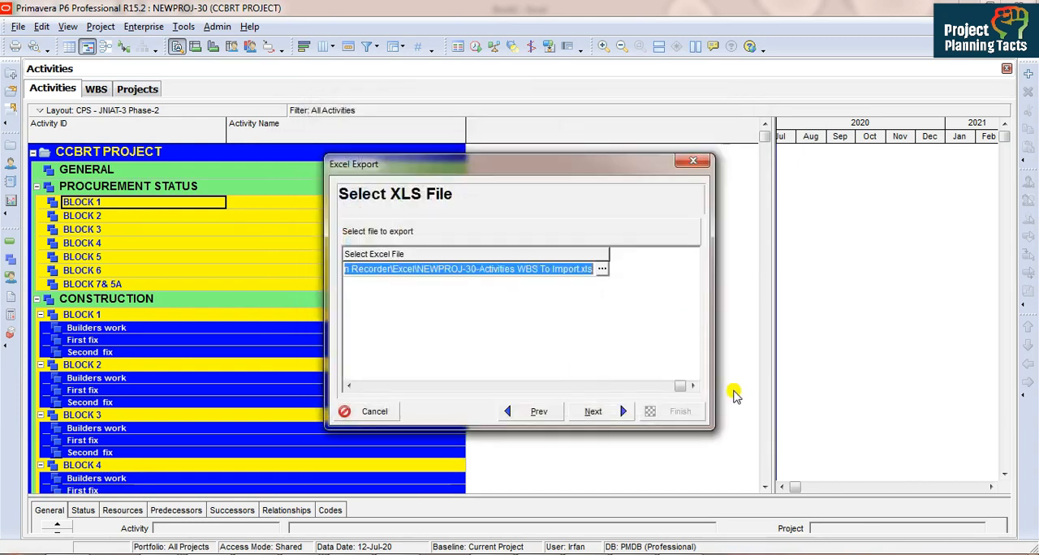
click(595, 412)
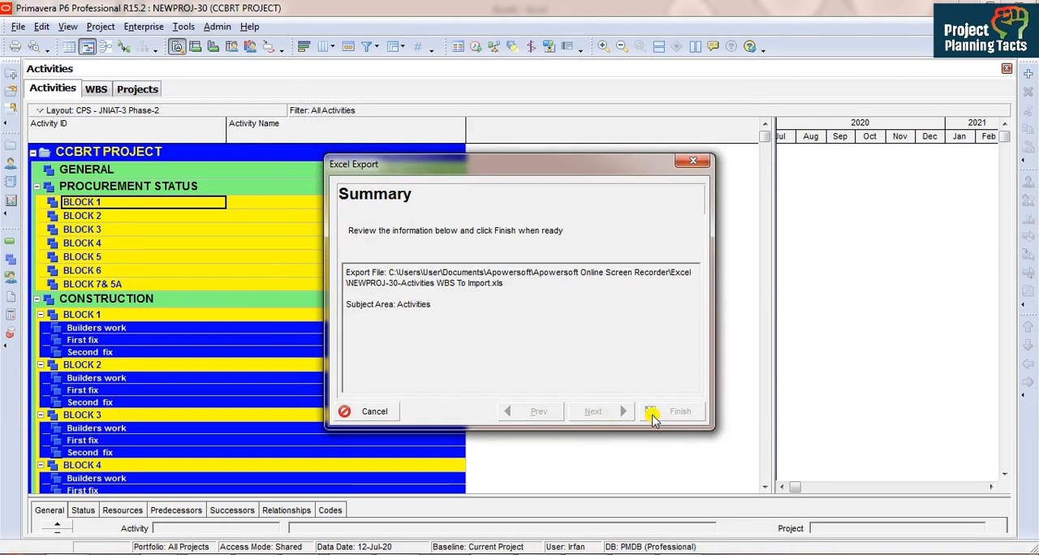
click(653, 414)
click(653, 411)
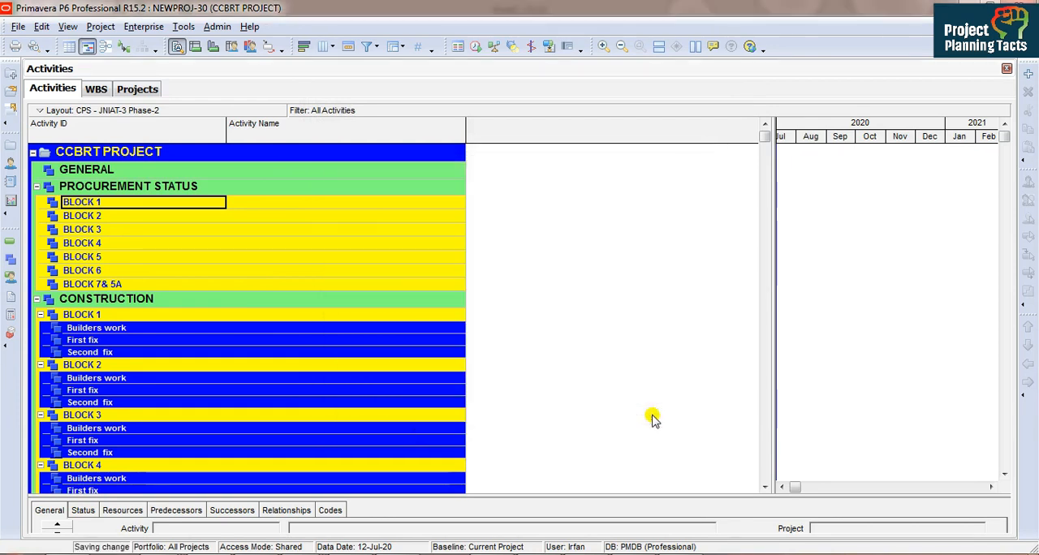
Step: Open the exported NEWPROJ-30-Activities WBS To Import workbook from the Excel folder in File Explorer
click(315, 546)
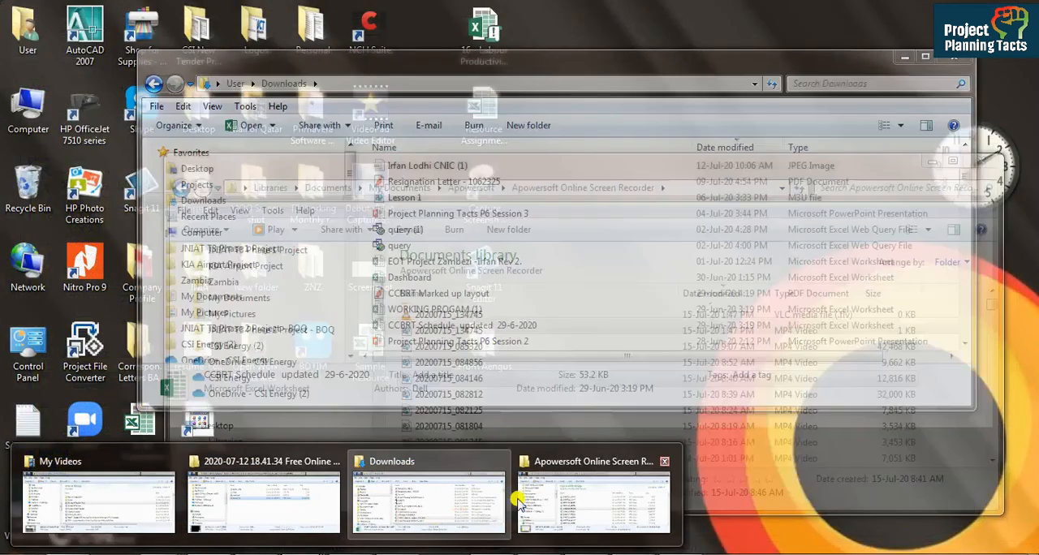
click(542, 503)
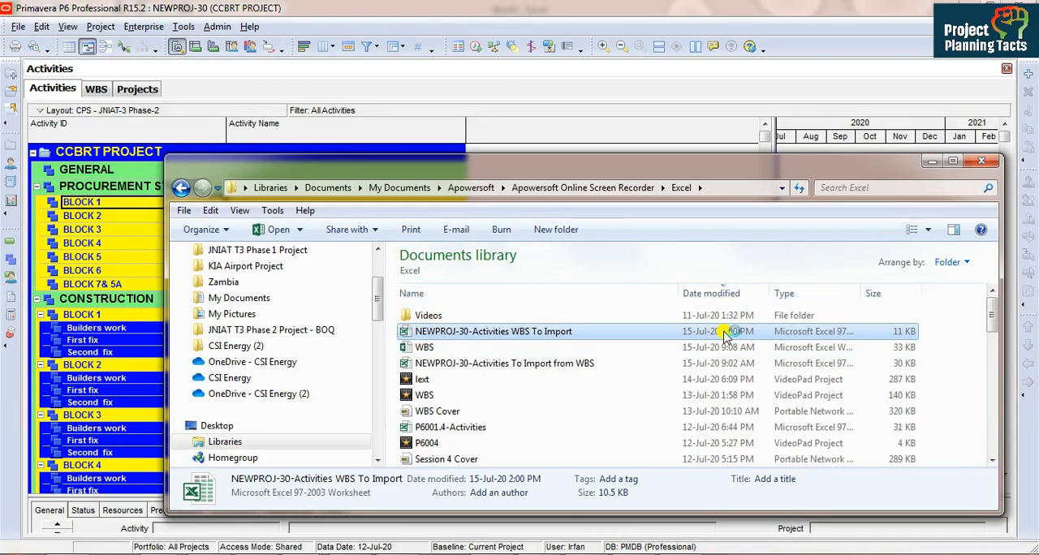
double_click(725, 335)
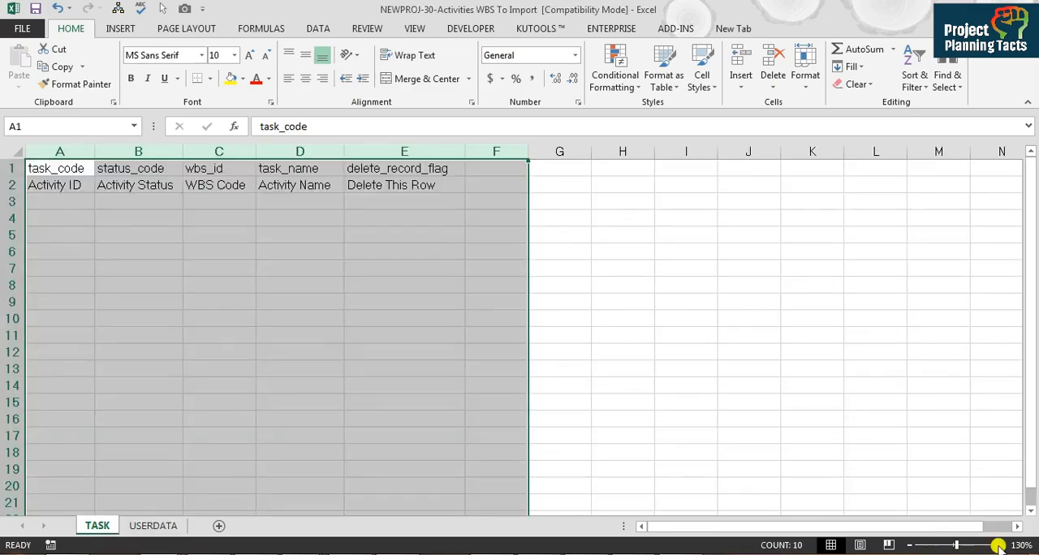
Step: Examine the Activity ID, Activity Status, WBS Code and Activity Name headings on the exported TASK sheet
click(92, 187)
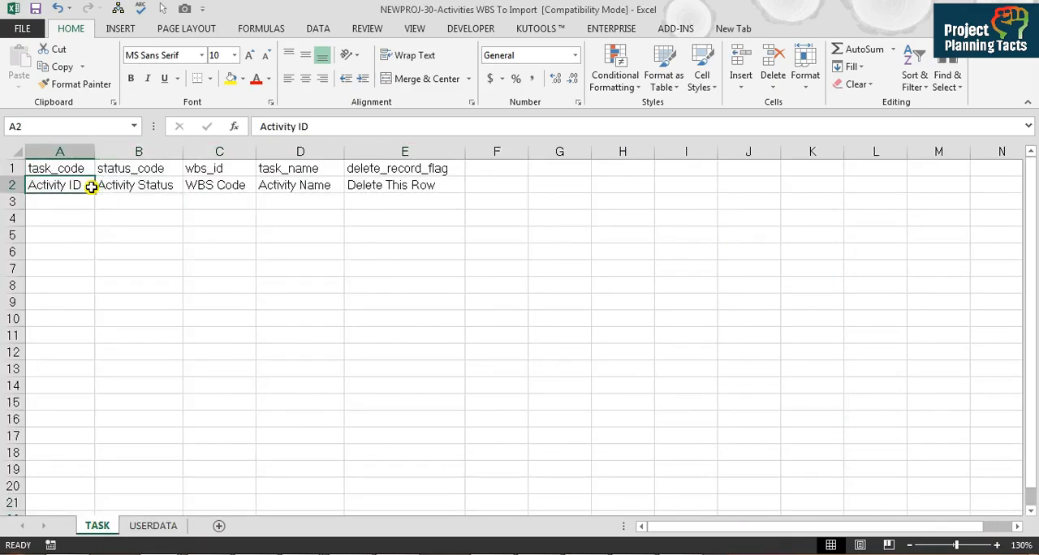
click(164, 184)
click(210, 186)
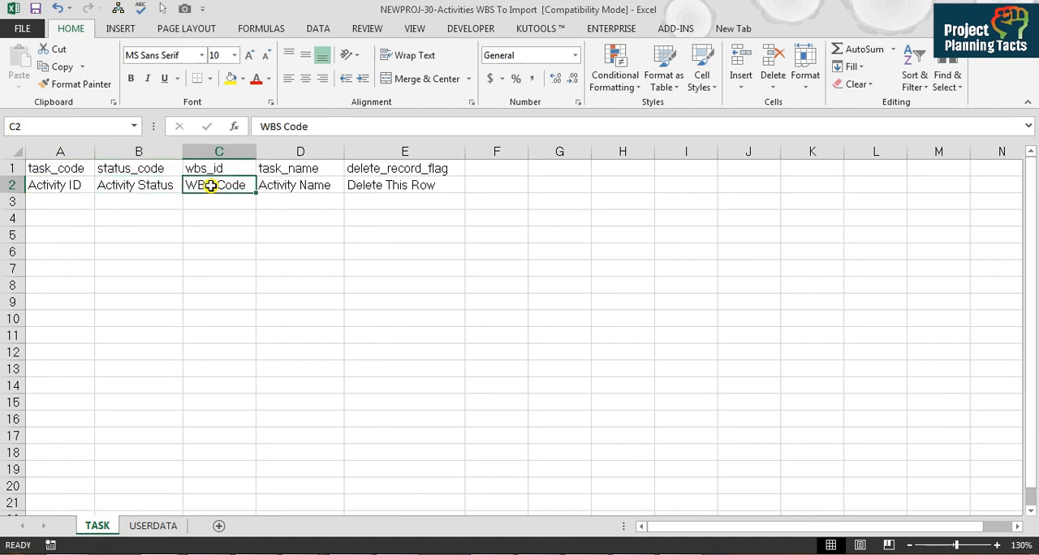
click(288, 185)
drag(314, 152, 37, 163)
drag(94, 149, 168, 147)
click(357, 185)
Step: Switch to Book1 and copy all the filtered activity IDs on Sheet3, from CCBRT-PR-0001 down
click(455, 492)
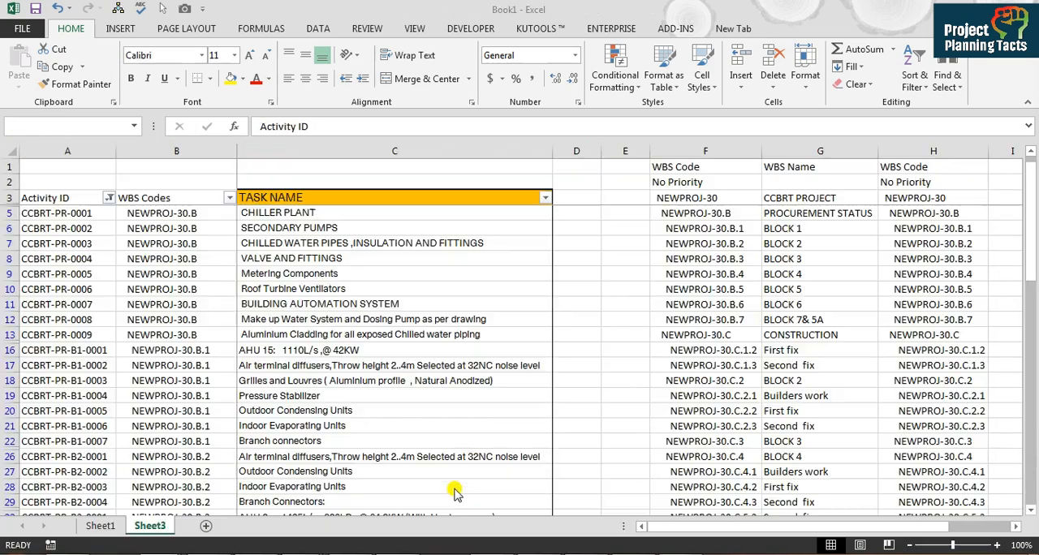
key(Down)
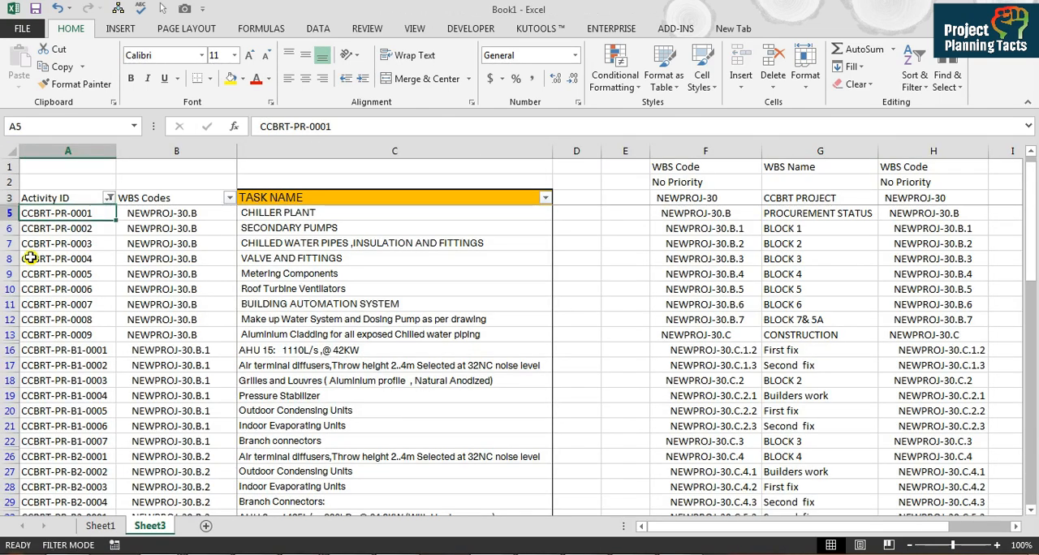
key(ctrl+shift+Down)
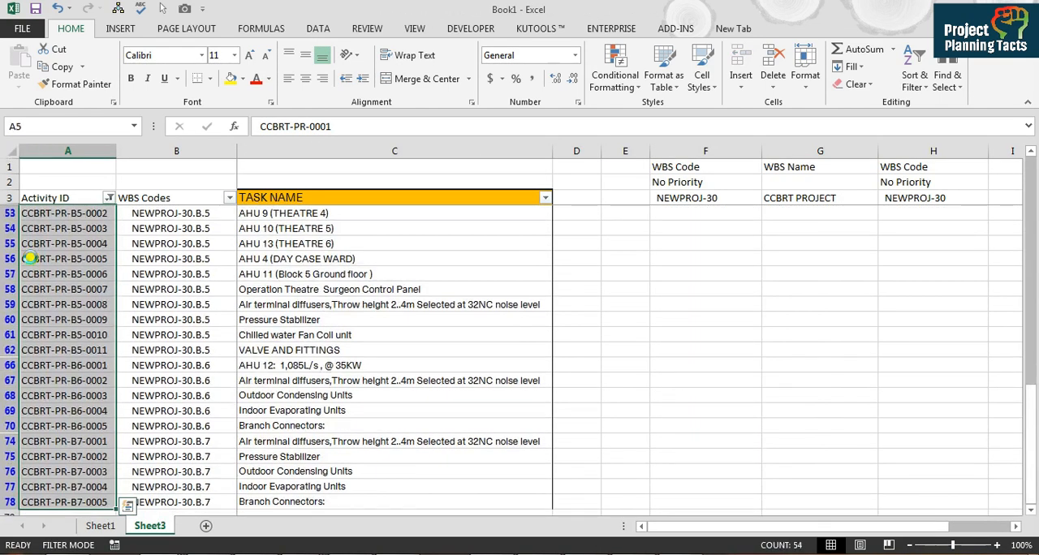
key(ctrl+c)
Step: Paste the copied activity IDs as values under Activity ID on the TASK sheet, starting at cell A3
key(ctrl+Tab)
key(Down)
key(Left)
key(Left)
key(alt)
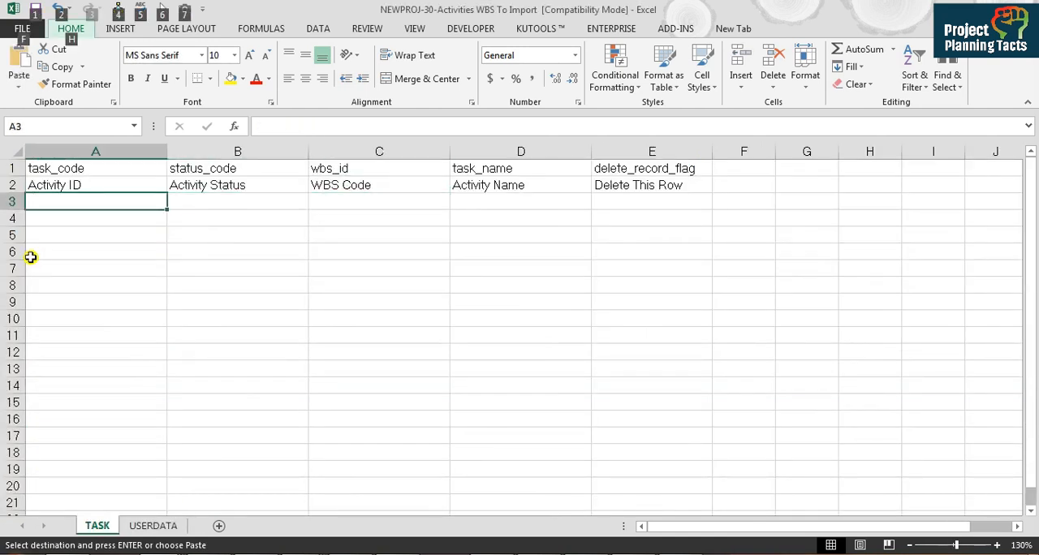
key(e)
key(s)
key(Return)
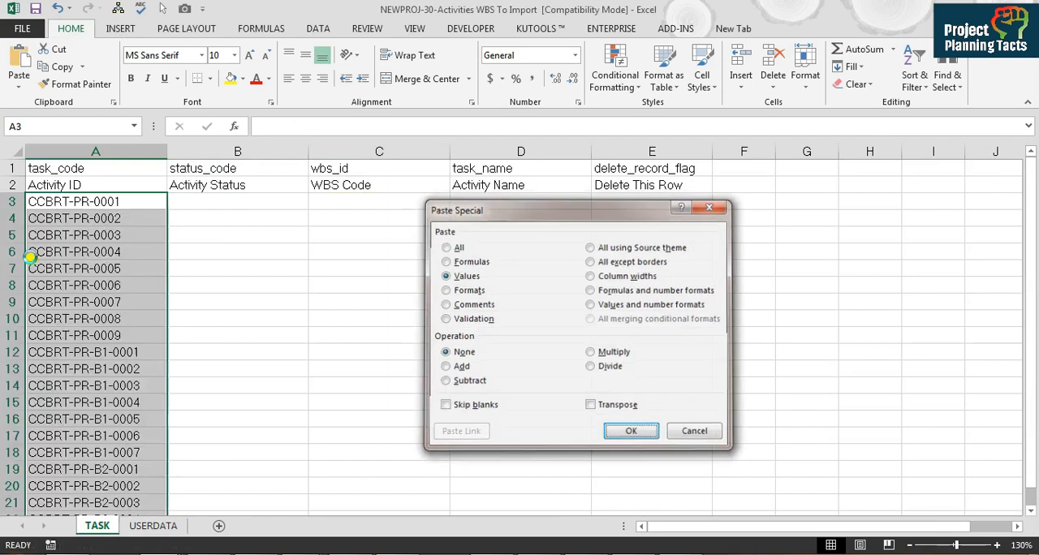
Step: Enter Not Started as the Activity Status in B3 and fill it down to B56
key(Right)
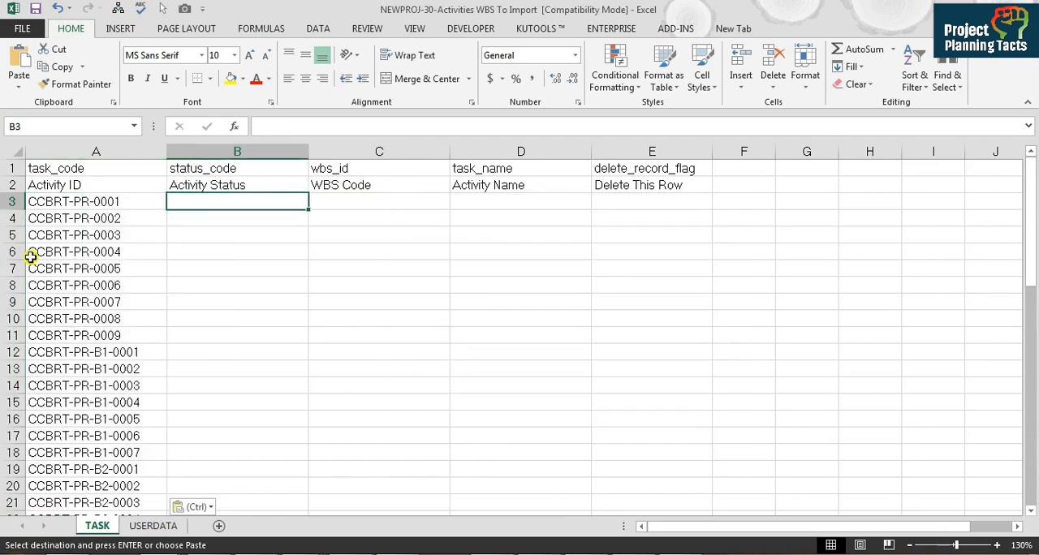
text(Not Started)
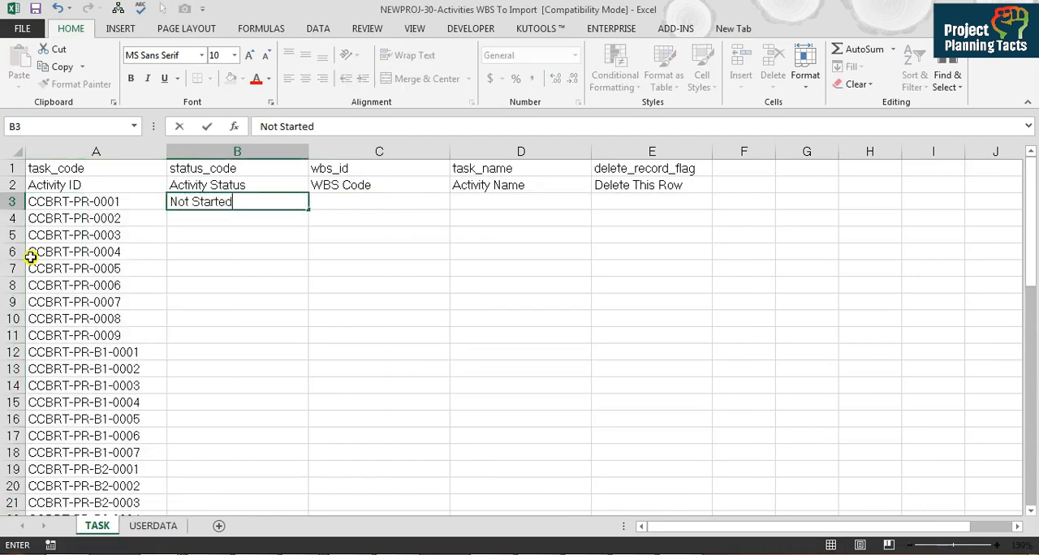
key(Return)
key(Up)
key(Left)
key(ctrl+Down)
key(Right)
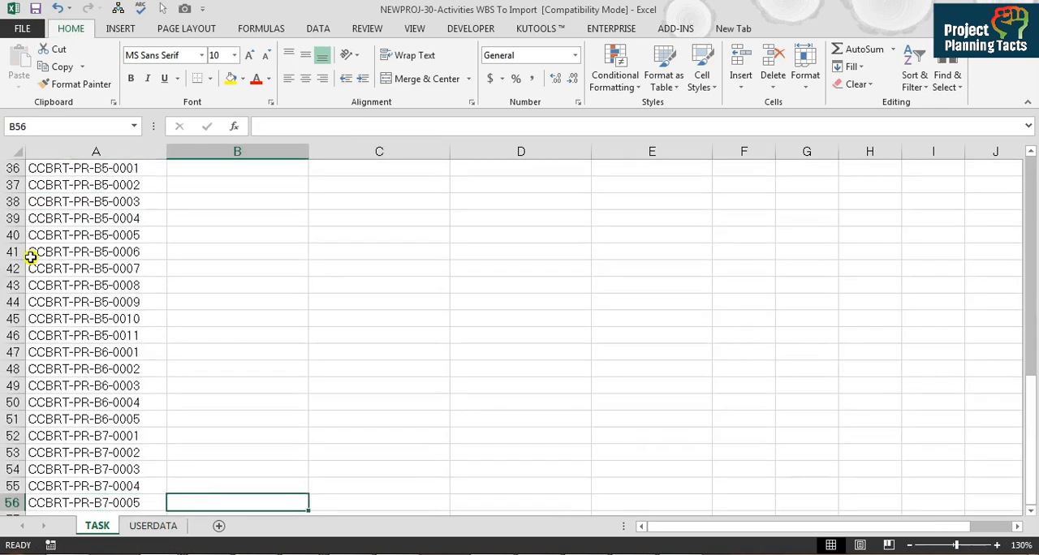
key(ctrl+shift+Up)
key(ctrl+d)
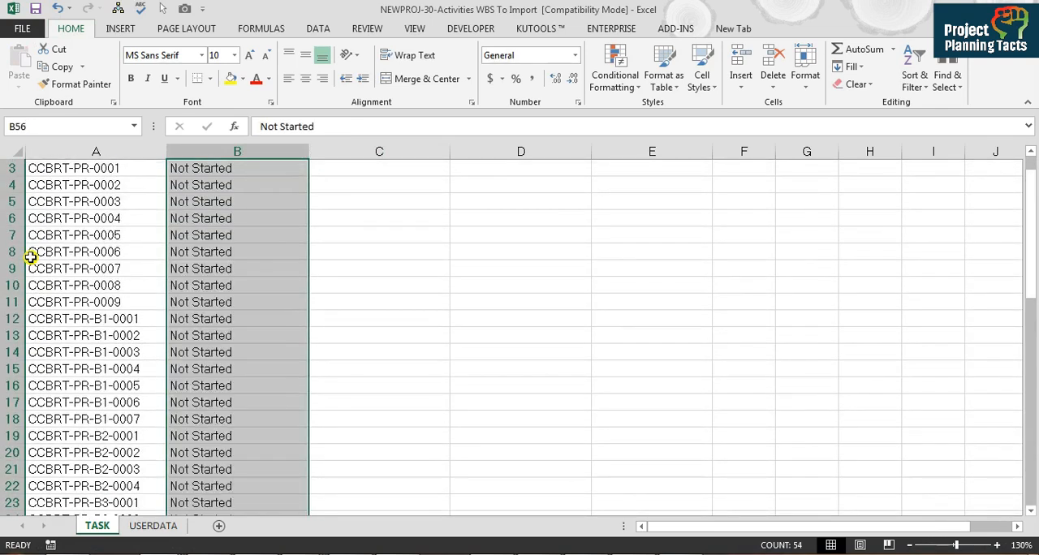
Step: Copy all the WBS codes of the filtered activities from the WBS Codes column of Sheet3 in Book1
key(ctrl+Up)
key(Down)
key(Right)
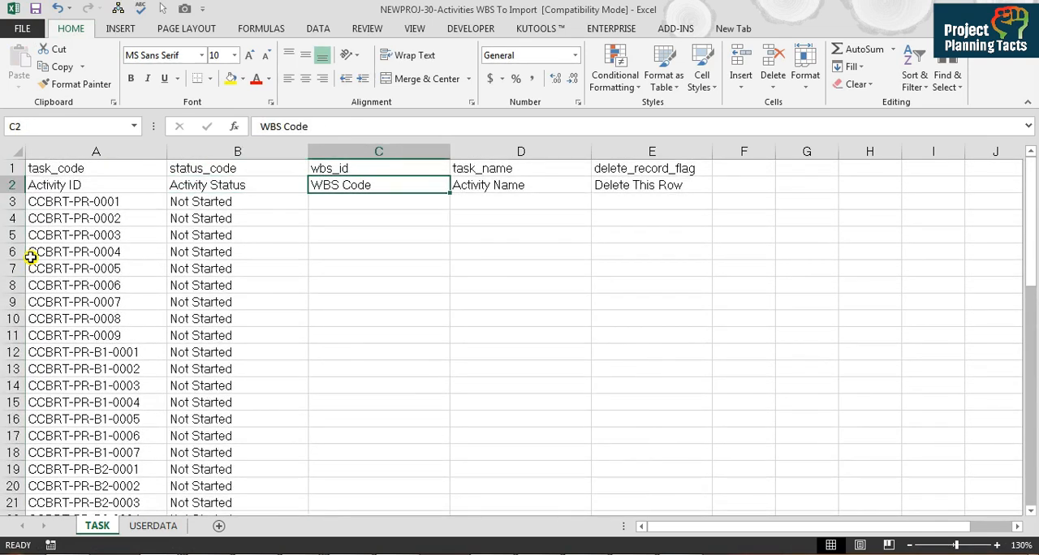
key(alt+Tab)
key(Right)
key(Up)
key(Down)
key(ctrl+shift+Down)
key(ctrl+c)
Step: Paste the copied codes as values under WBS Code on the TASK sheet, starting at cell C3
key(alt+Tab)
key(Up)
key(Down)
key(Down)
key(ctrl+alt+v)
key(v)
key(Return)
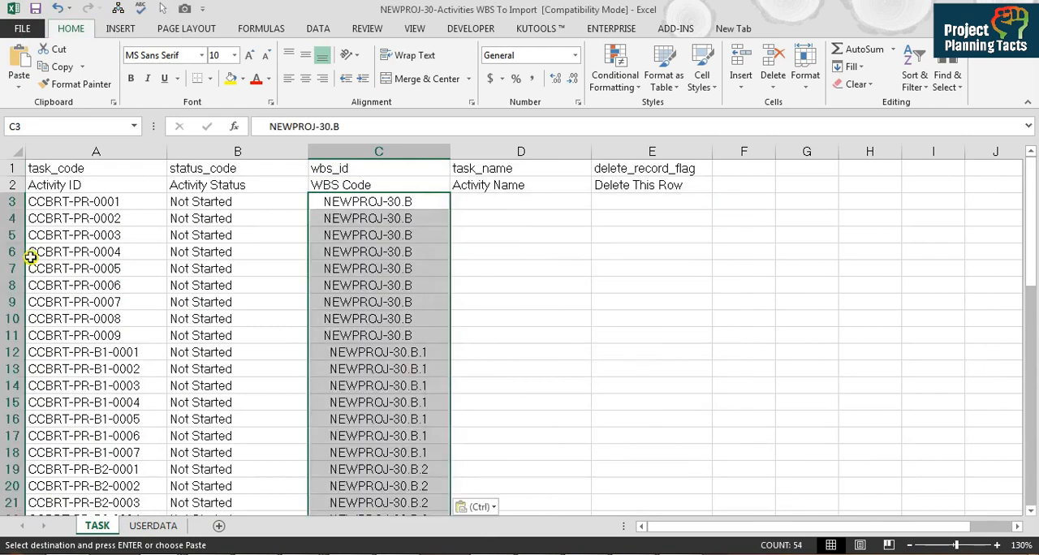
Step: Inspect the WBS code in C3 for leading spaces, leaving its content unedited
click(364, 204)
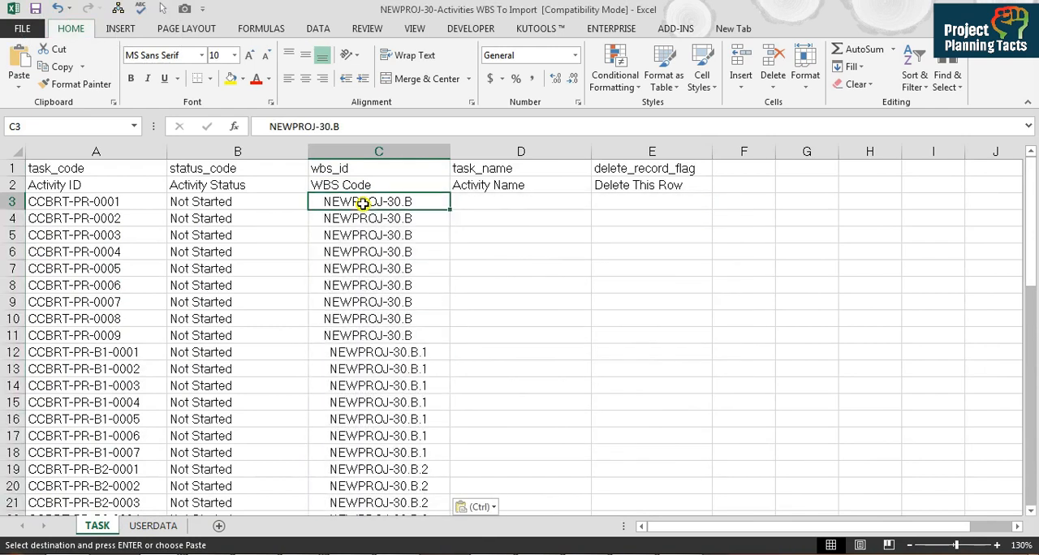
click(270, 127)
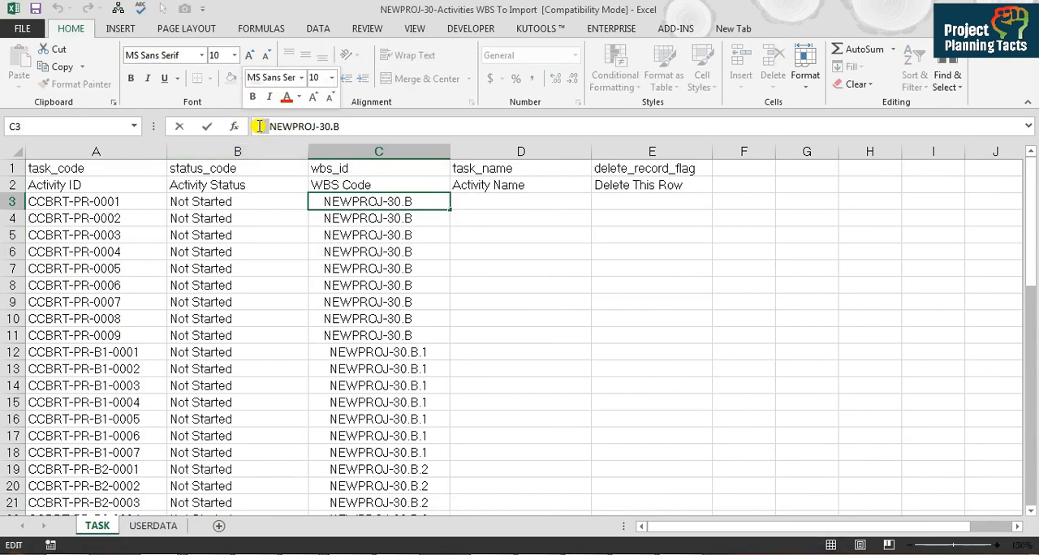
key(Escape)
Step: Enter the formula =TRIM(C3) in cell G3 to strip the spaces from the WBS code
click(806, 200)
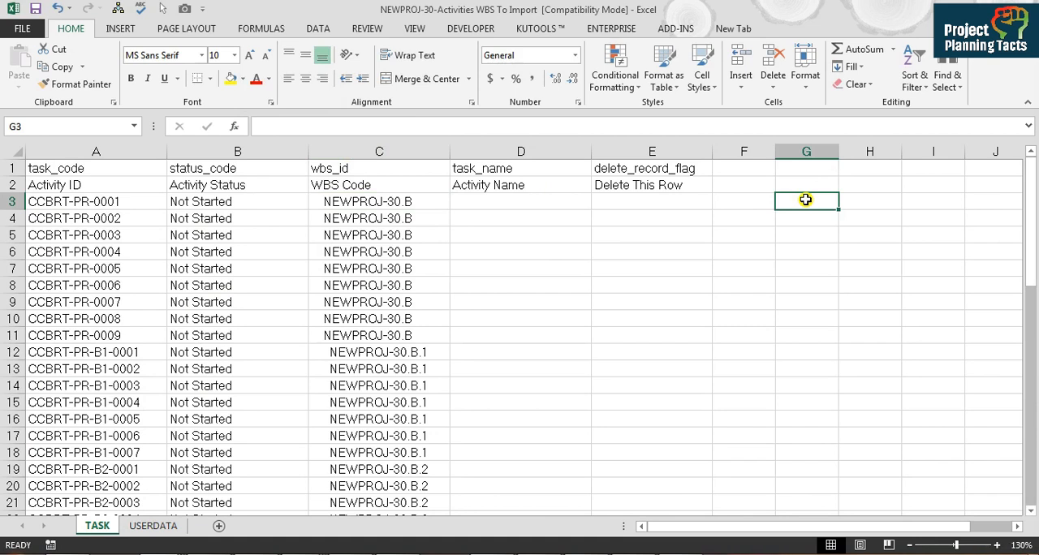
text(=trim)
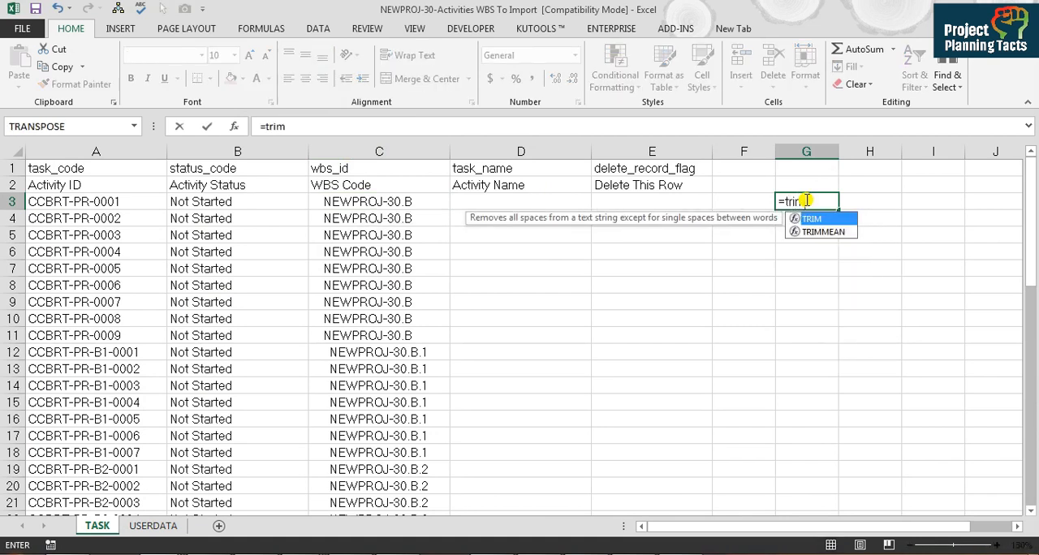
key(Tab)
key(Left)
key(Left)
key(Left)
key(Left)
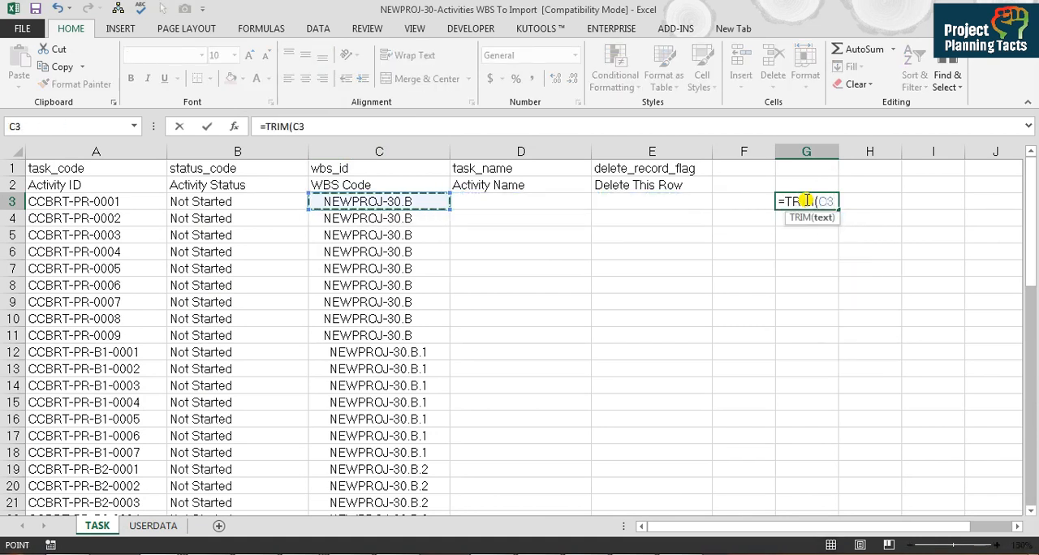
text())
key(Return)
click(805, 201)
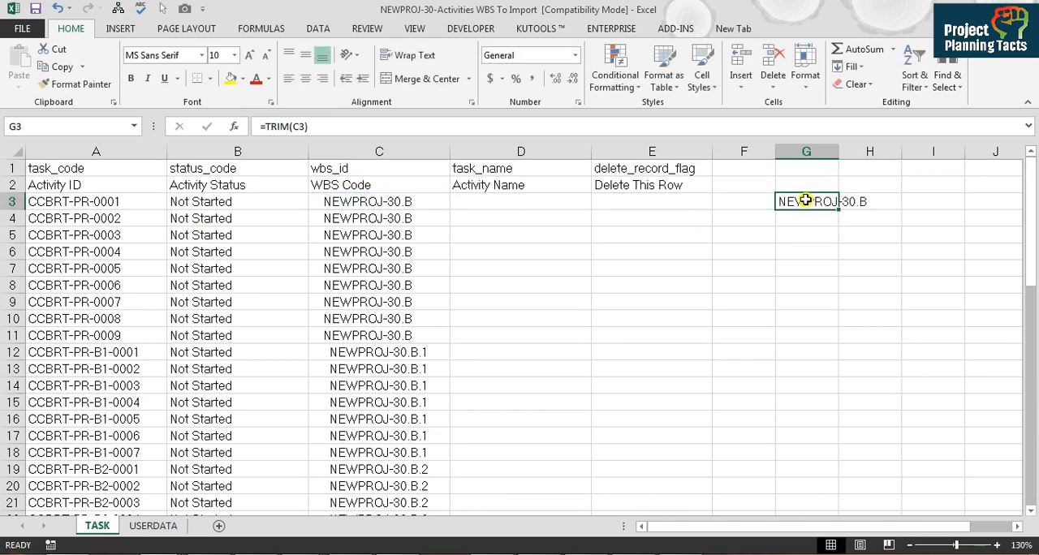
Step: Copy the TRIM formula down to G56 and fit the width of column G to its contents
key(ctrl+c)
key(Left)
key(Left)
key(Left)
key(Left)
key(ctrl+Down)
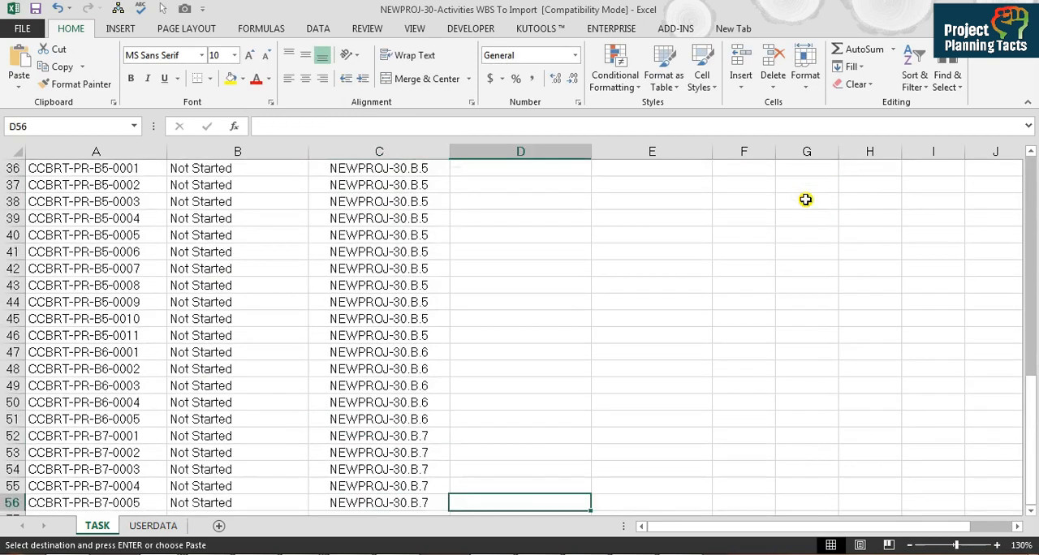
key(Right)
key(Right)
key(Right)
key(Right)
key(ctrl+shift+Up)
key(Return)
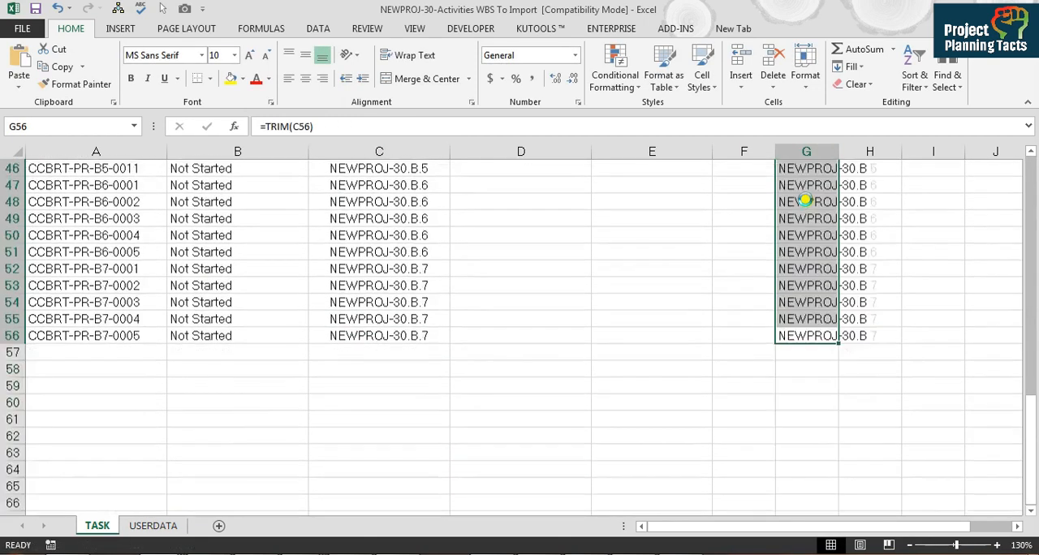
key(ctrl+Up)
key(ctrl+Up)
double_click(837, 152)
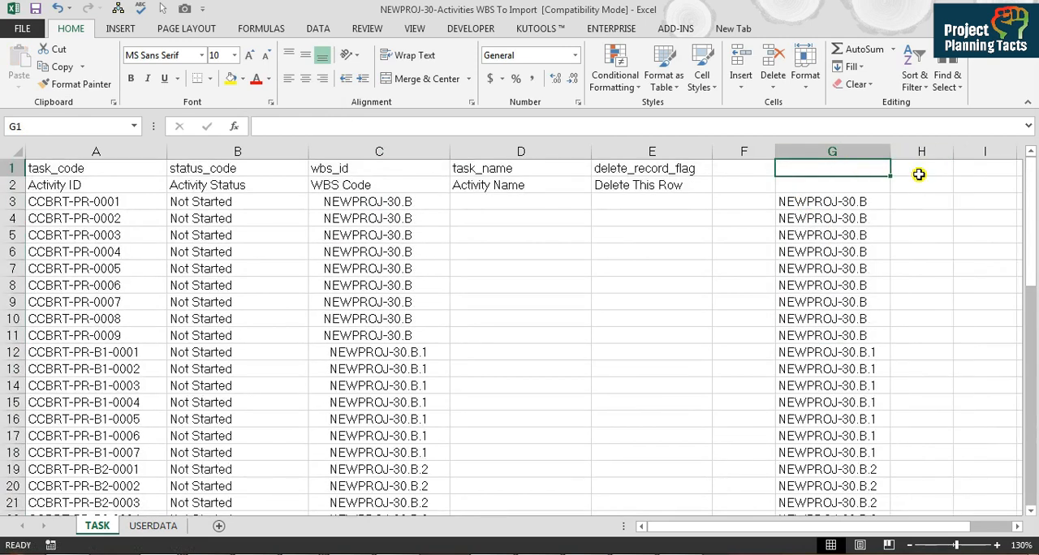
Step: Convert the TRIM formulas in column G to plain values and check cell G3 for leading spaces
click(867, 201)
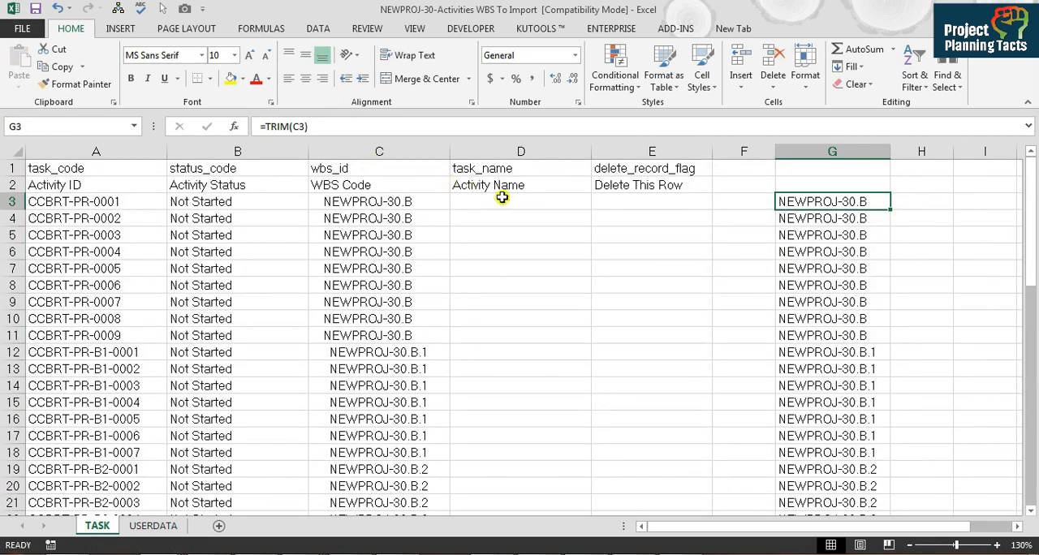
key(Down)
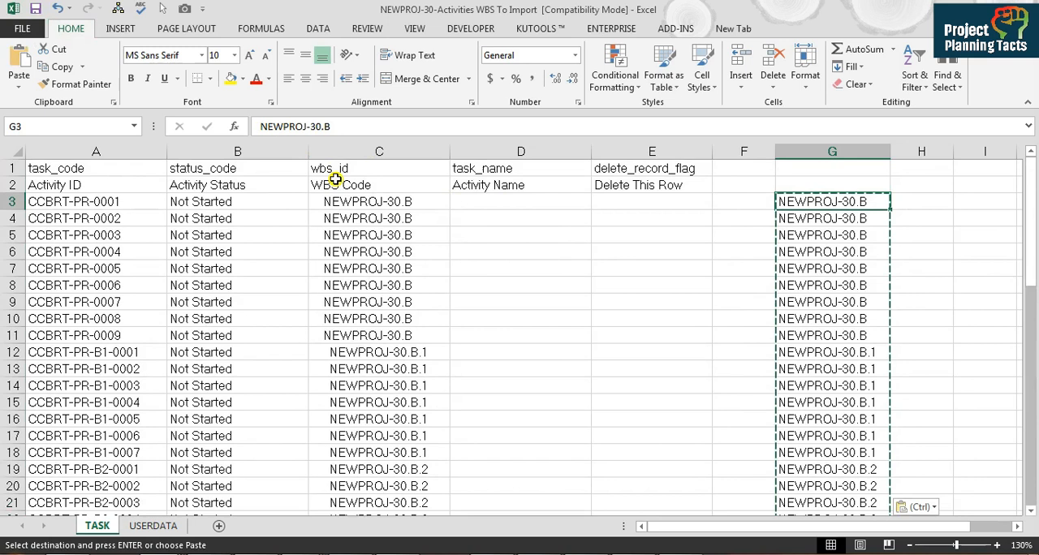
click(264, 127)
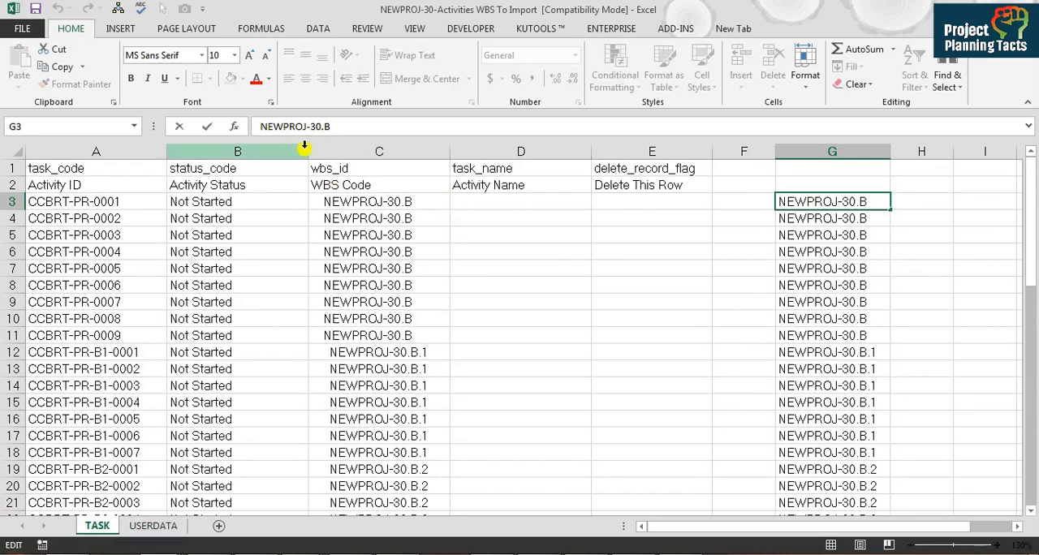
key(Escape)
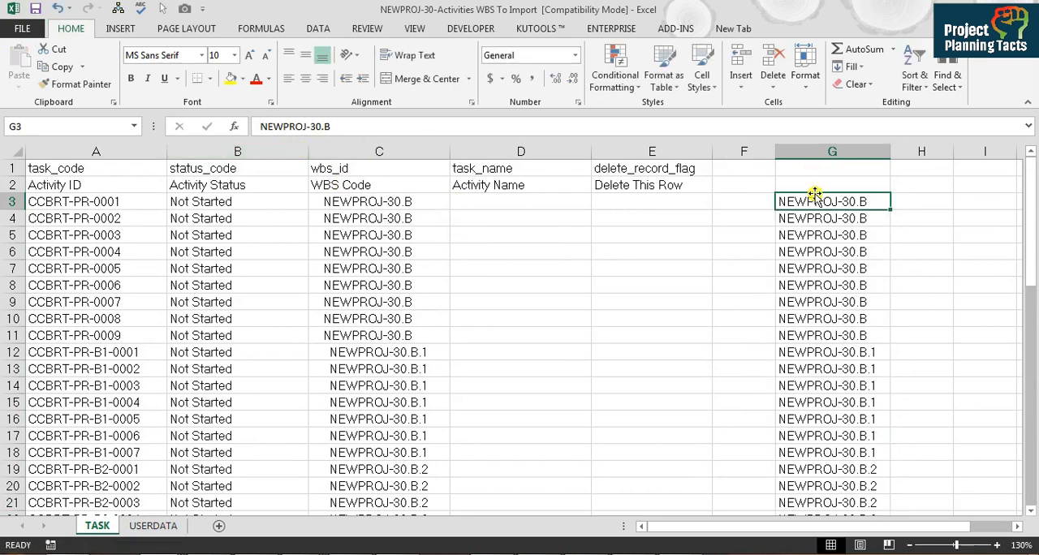
Step: Copy the trimmed codes from column G and paste them as values over the WBS codes starting at C3
key(ctrl+shift+Down)
key(ctrl+c)
scroll(816, 195, up, 11)
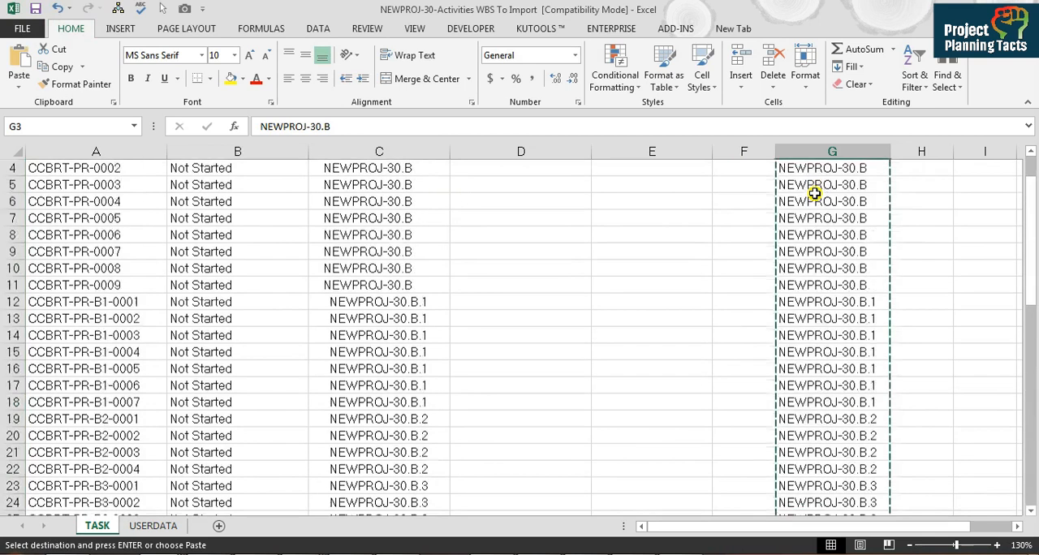
key(Left)
key(Left)
key(Left)
key(Left)
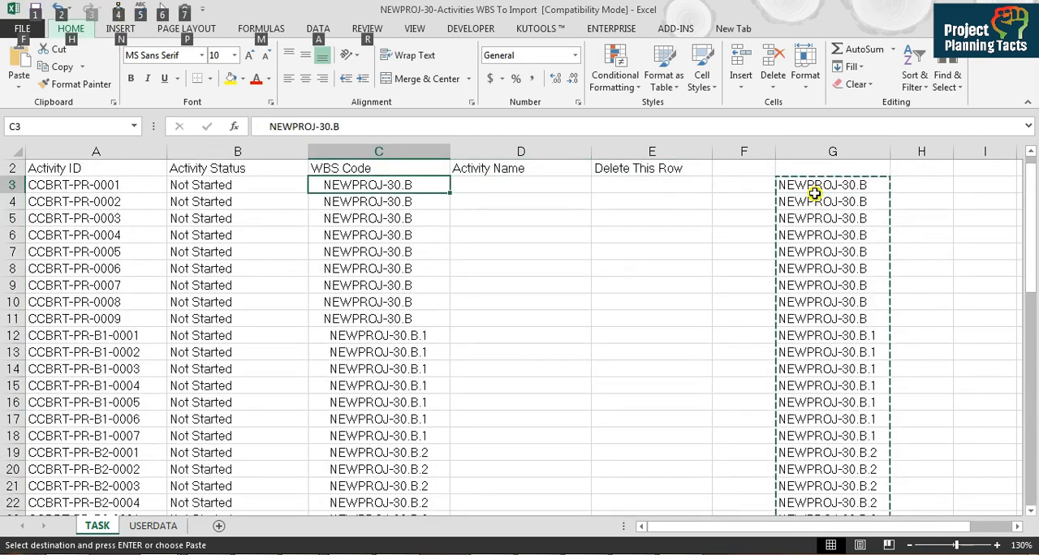
key(ctrl+alt+v)
key(t)
key(Return)
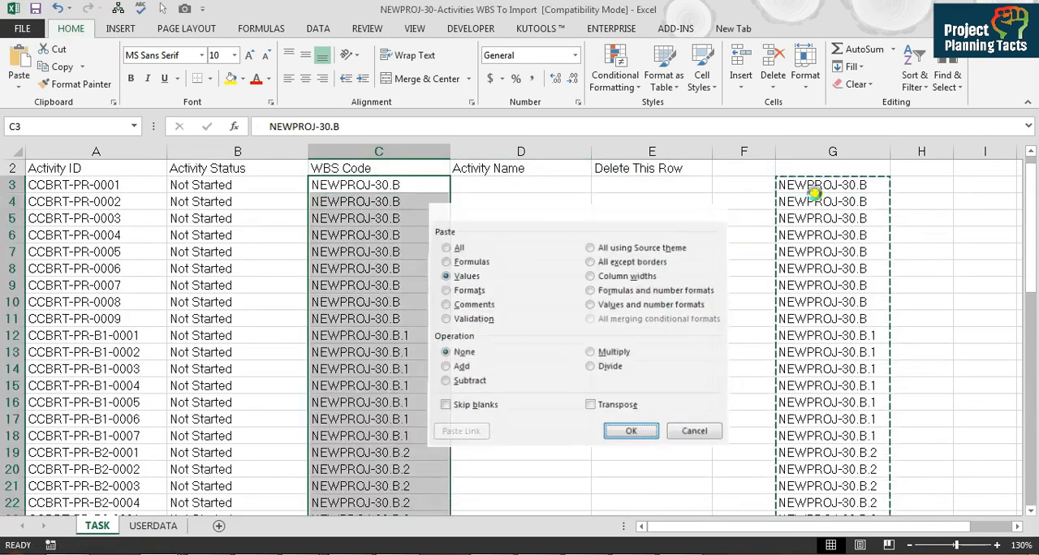
Step: Clear the helper codes from column G
key(Right)
key(Right)
click(814, 192)
key(ctrl+space)
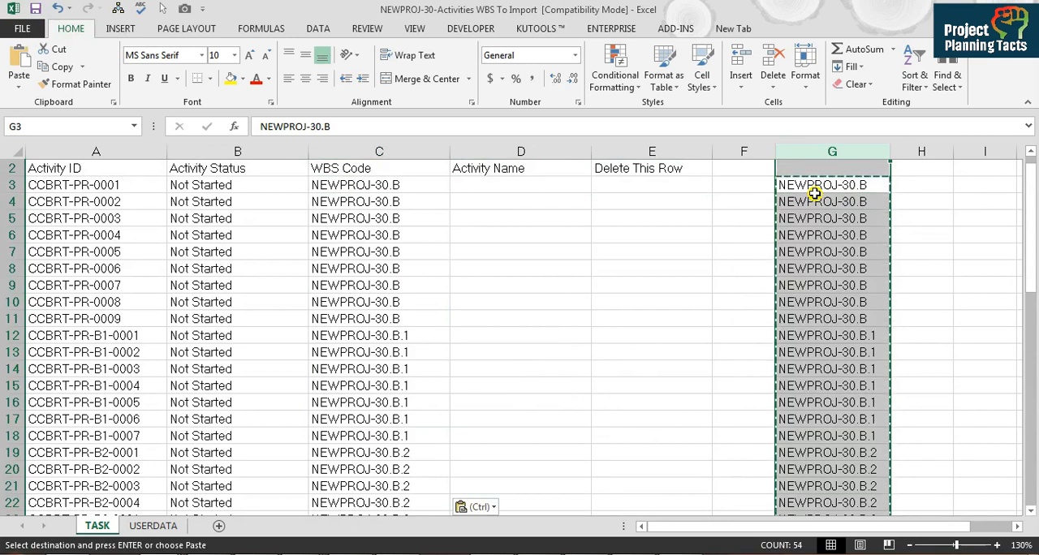
key(ctrl)
key(Escape)
key(Escape)
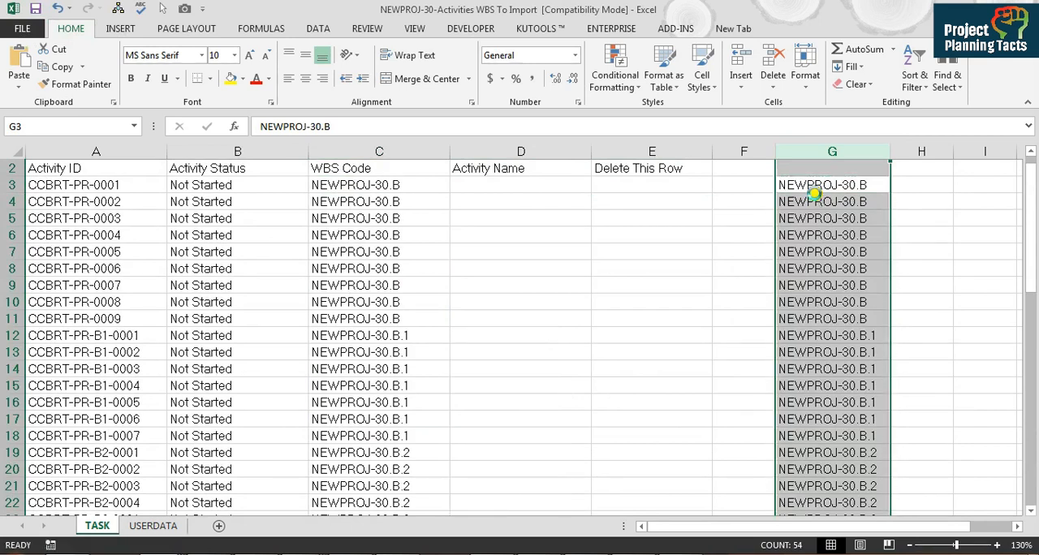
key(Delete)
Step: Return to Book1 and copy all the filtered task names on Sheet3, from CHILLER PLANT down
key(Left)
key(Left)
key(Left)
key(alt+Tab)
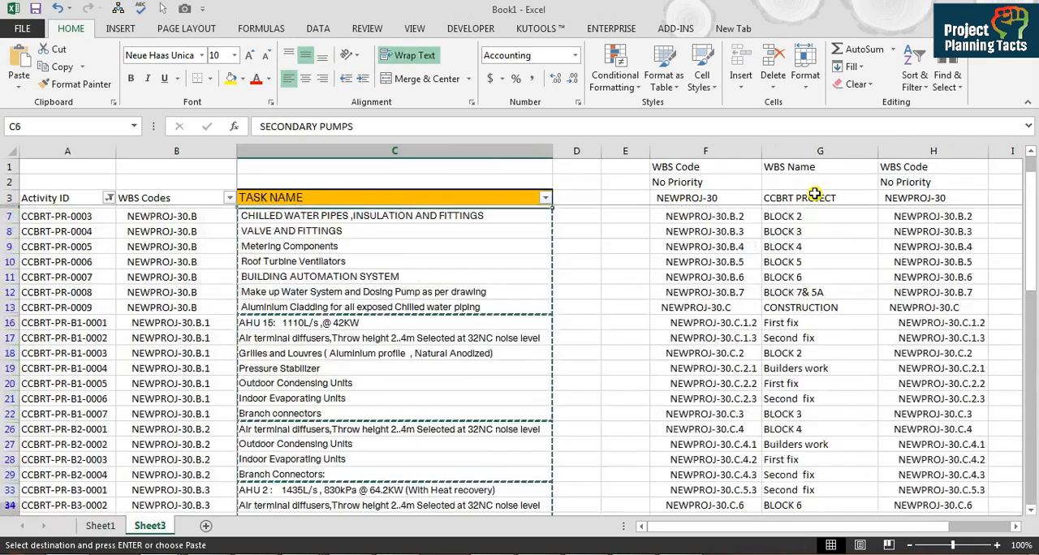
key(Up)
key(Up)
key(Down)
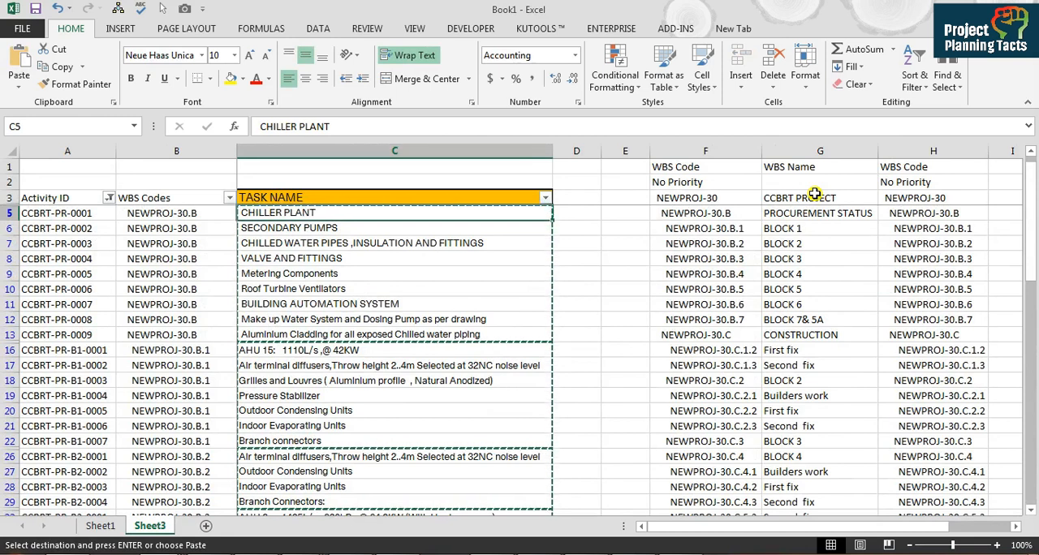
key(ctrl+shift+Down)
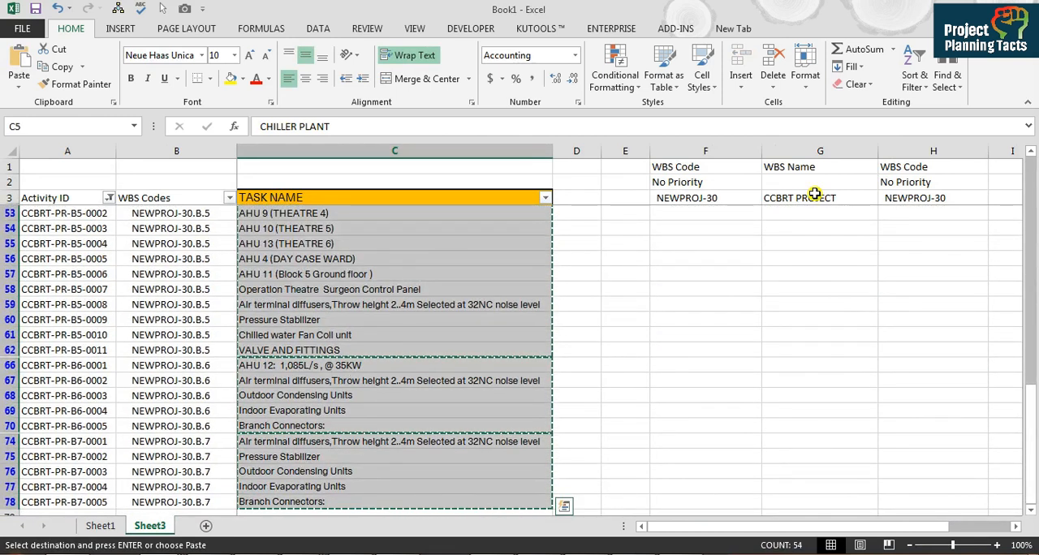
Step: Paste the task names as values under Activity Name from D3 on the TASK sheet and autofit the column width
key(alt+Tab)
key(Right)
key(Down)
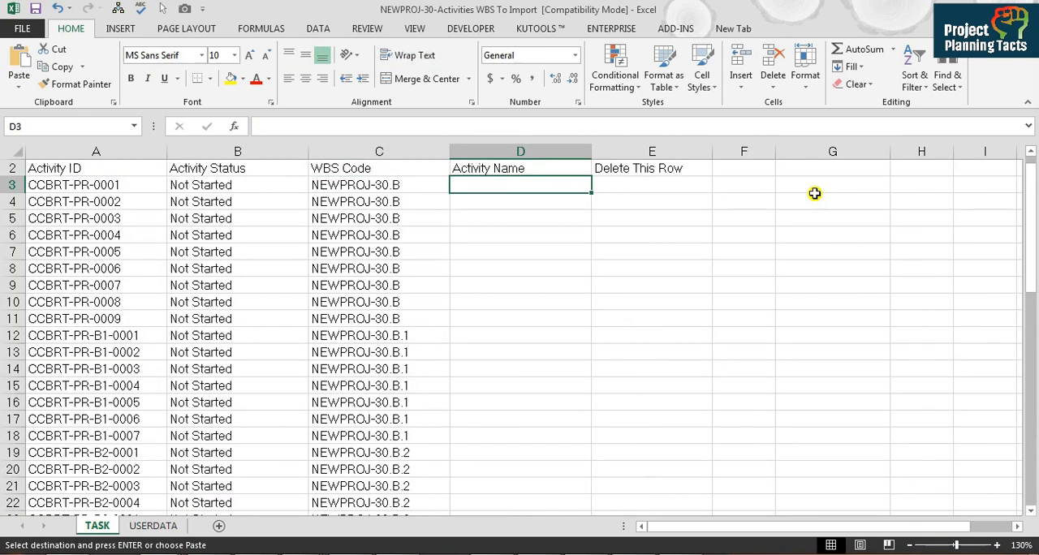
key(ctrl+alt+v)
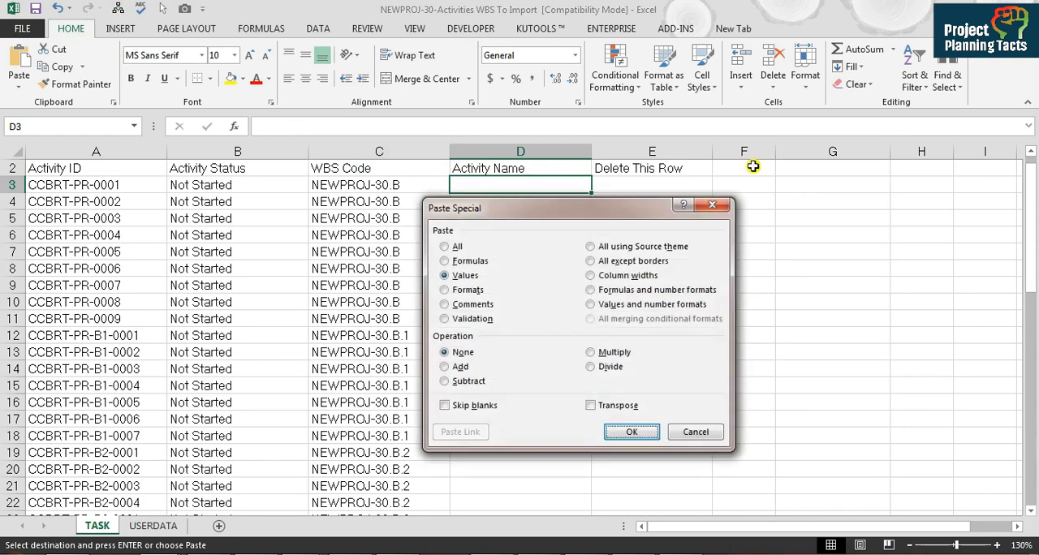
key(Return)
key(alt+h)
key(o)
key(i)
click(662, 216)
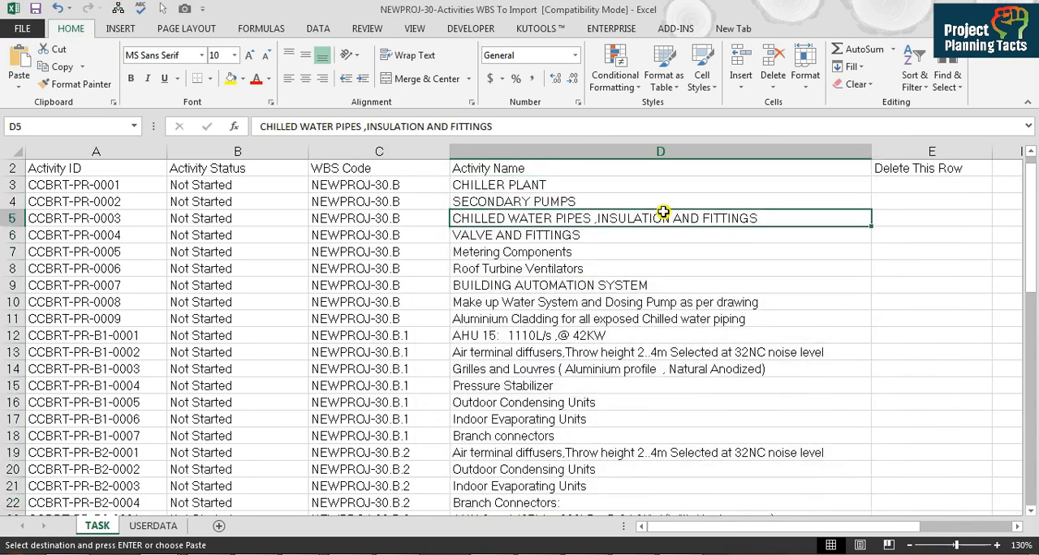
Step: Switch to Primavera P6 and start an Excel import of the NEWPROJ-30-Activities WBS To Import.xls file
key(Escape)
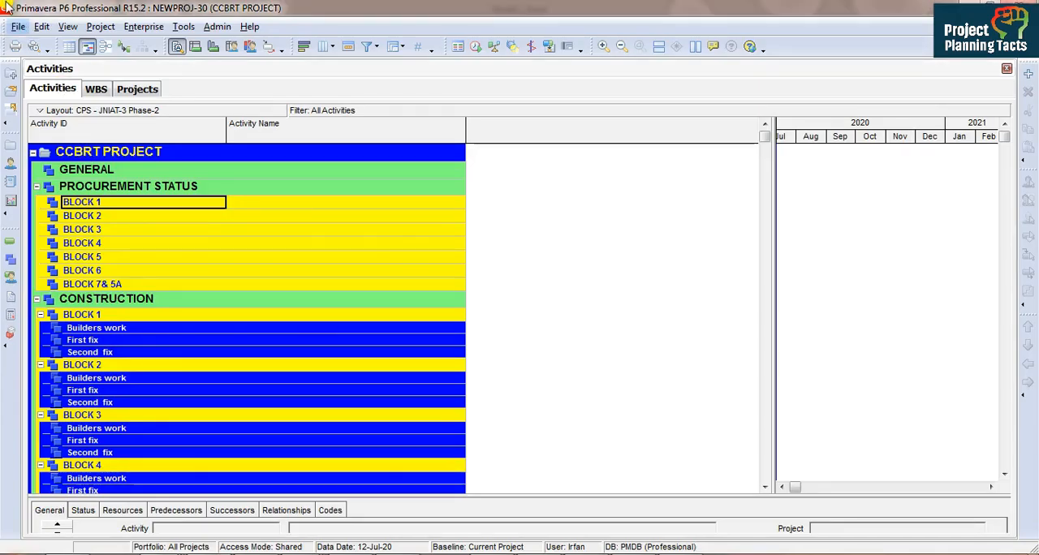
click(15, 27)
click(32, 67)
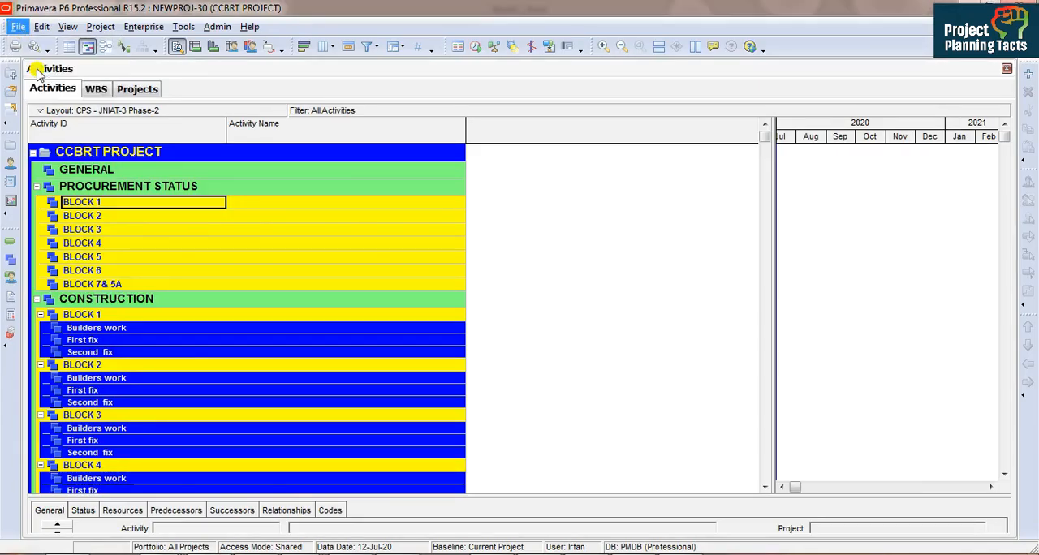
click(413, 291)
click(592, 411)
click(605, 329)
click(610, 409)
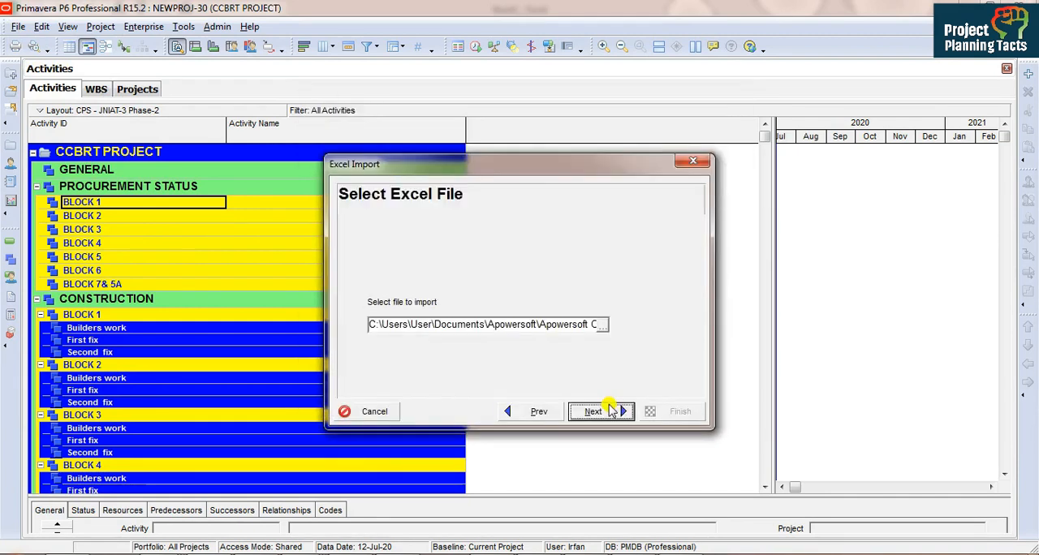
click(610, 409)
click(600, 411)
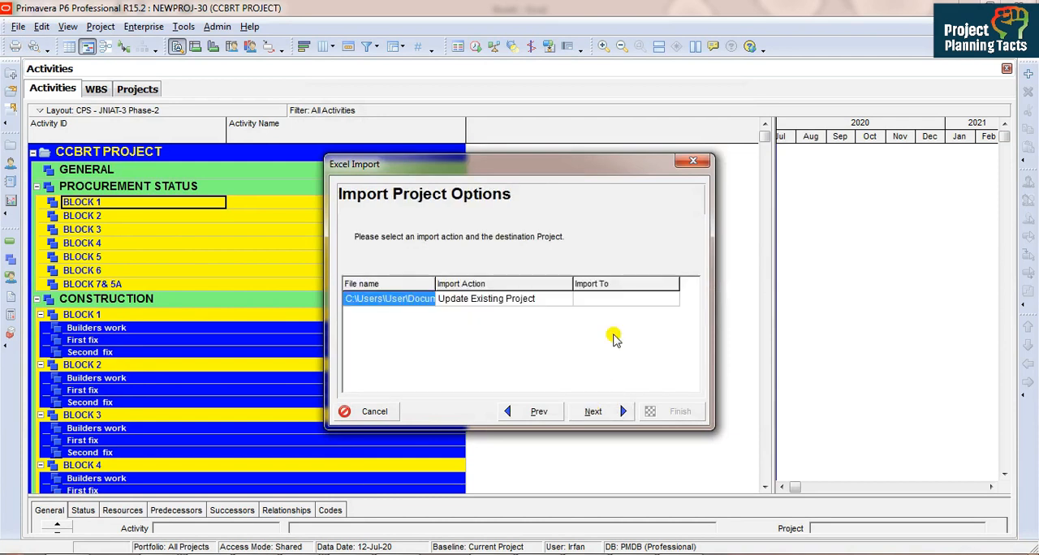
Step: Choose NEWPROJ-30 as the project to import to, keep Update Existing Project, and run the import
click(608, 297)
click(608, 297)
double_click(403, 179)
click(602, 411)
click(667, 412)
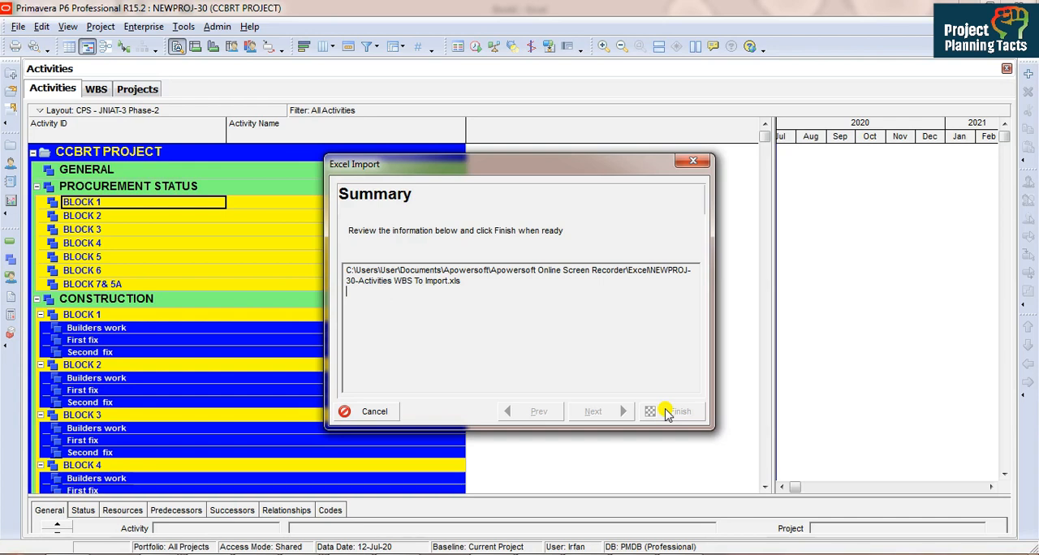
click(667, 413)
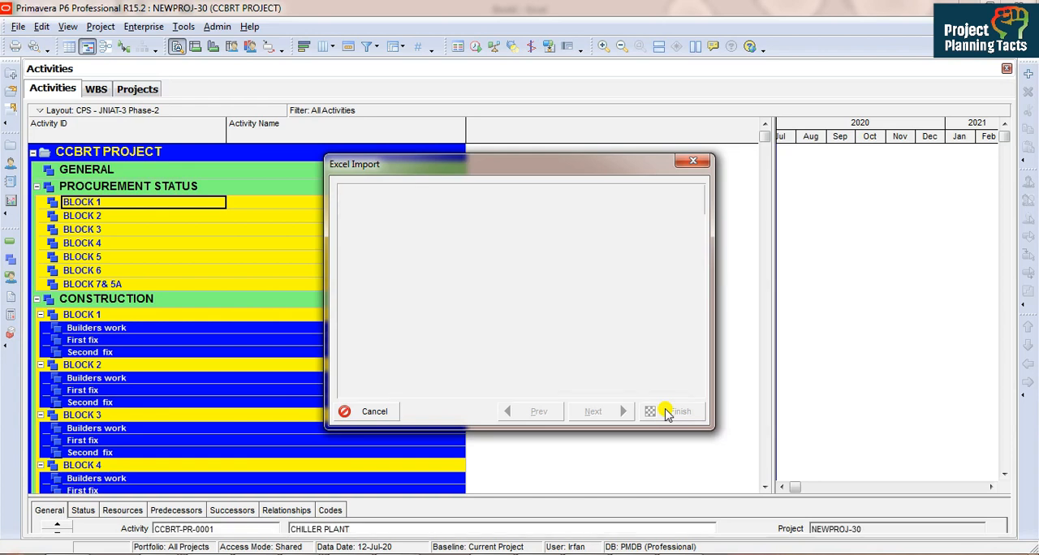
click(665, 412)
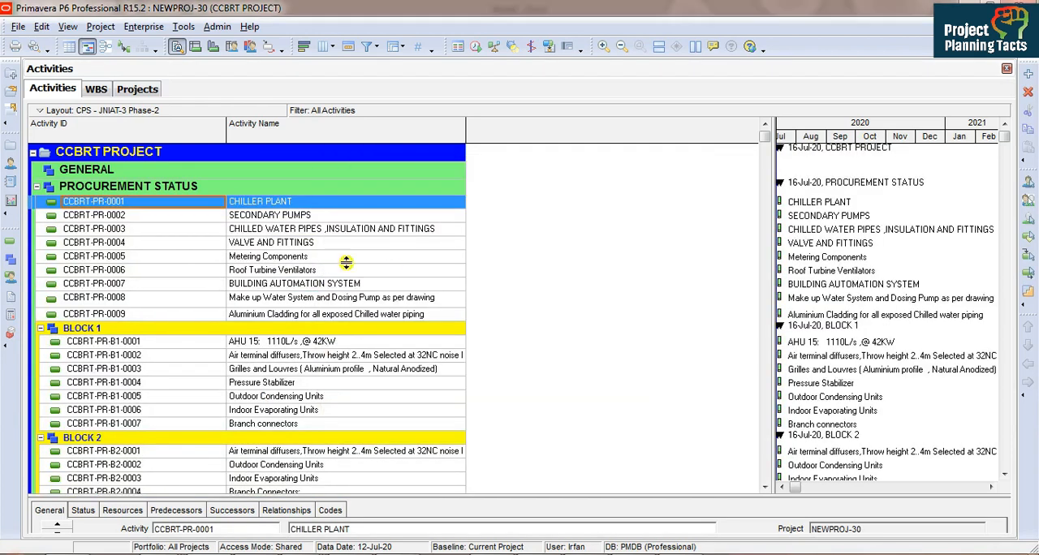
Step: Switch to the Book1 workbook in Excel and clear the Activity ID filter on Sheet3
scroll(267, 218, down, 4)
mouse_move(264, 553)
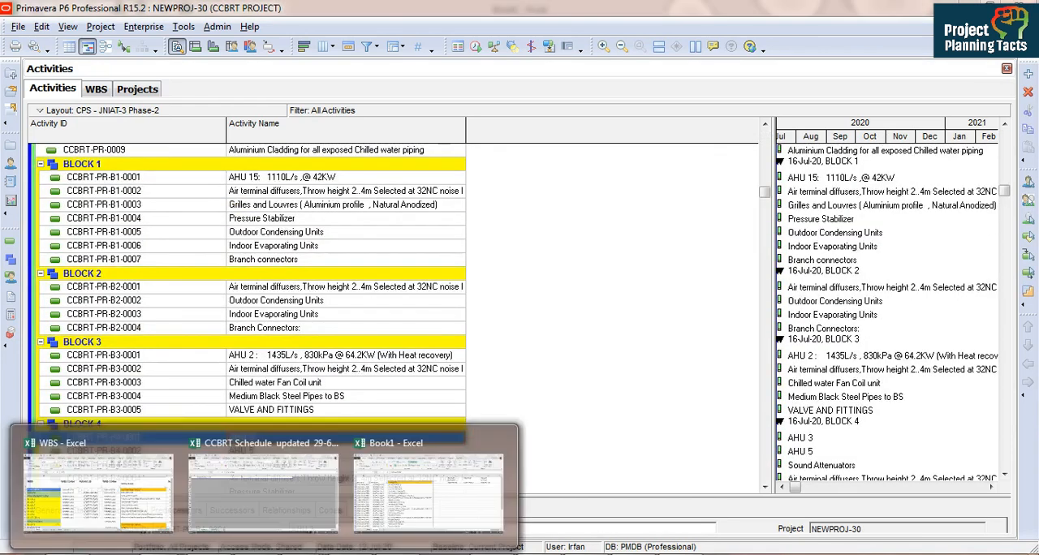
click(412, 499)
key(ctrl+space)
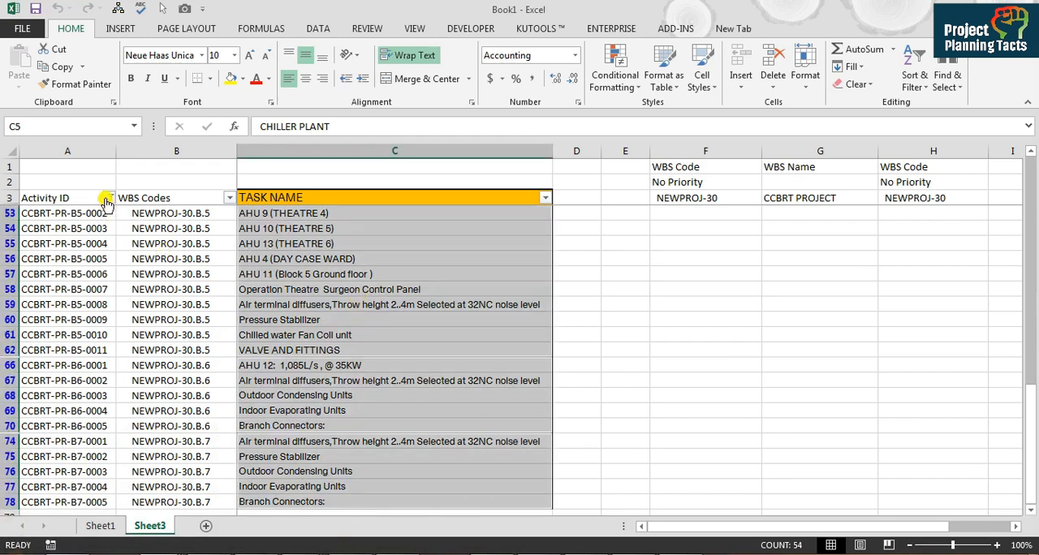
click(108, 198)
click(116, 269)
click(357, 188)
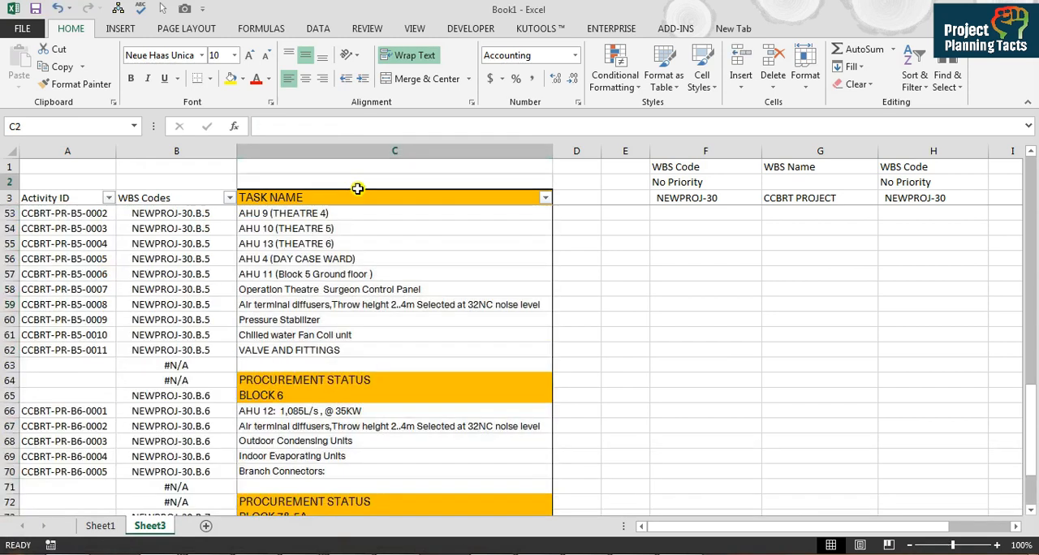
Step: Insert five blank columns between the TASK NAME column and the WBS Code lookup table on Sheet3
key(Down)
key(Down)
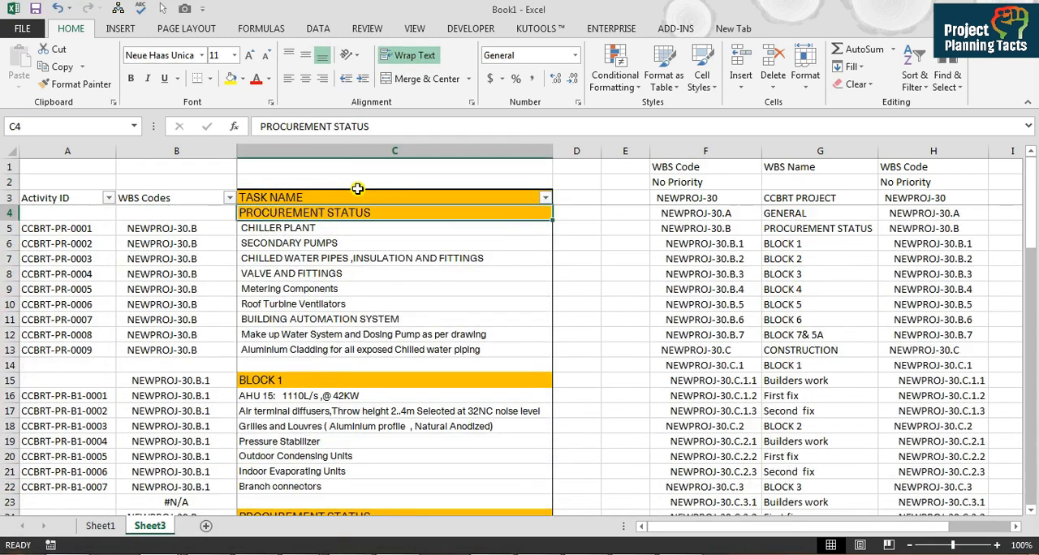
key(Right)
key(Right)
key(ctrl+shift+plus)
key(ctrl+shift+plus)
key(ctrl+shift+plus)
key(ctrl+shift+plus)
key(ctrl+shift+plus)
key(ctrl+Home)
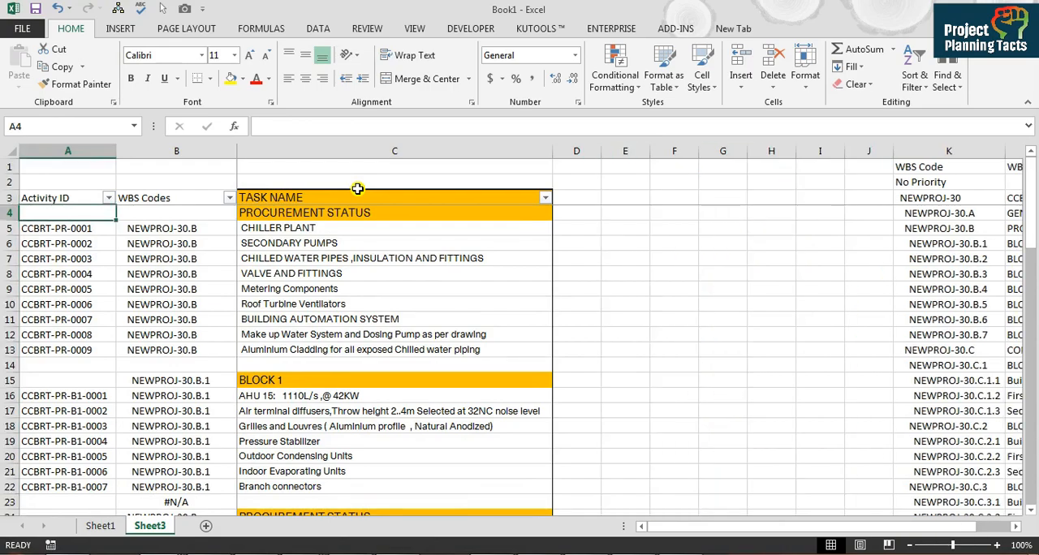
Step: Copy all activities from the Primavera P6 Activities view and paste them into Sheet3 of Book1 starting at D2
key(alt+Tab)
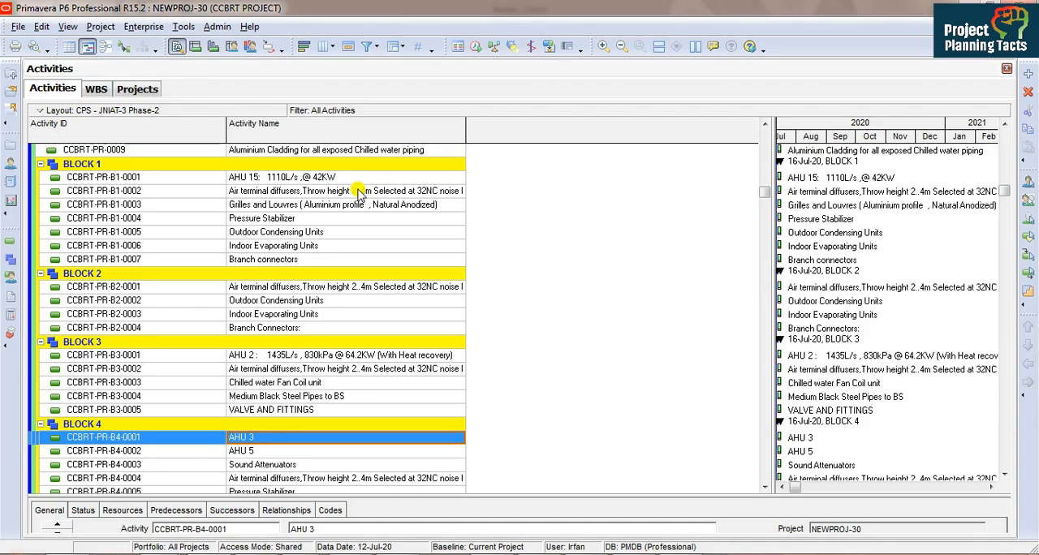
key(ctrl+a)
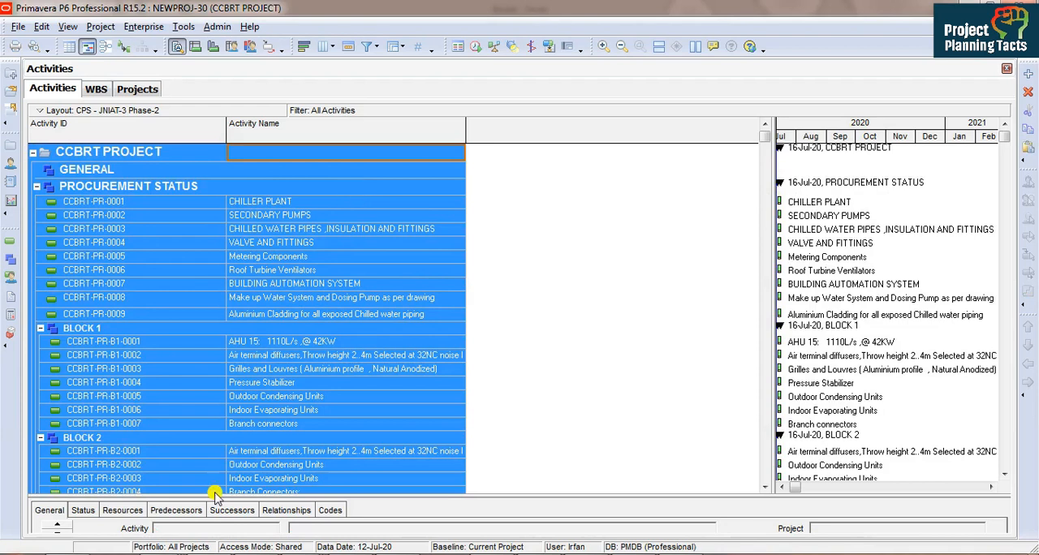
click(175, 554)
click(400, 498)
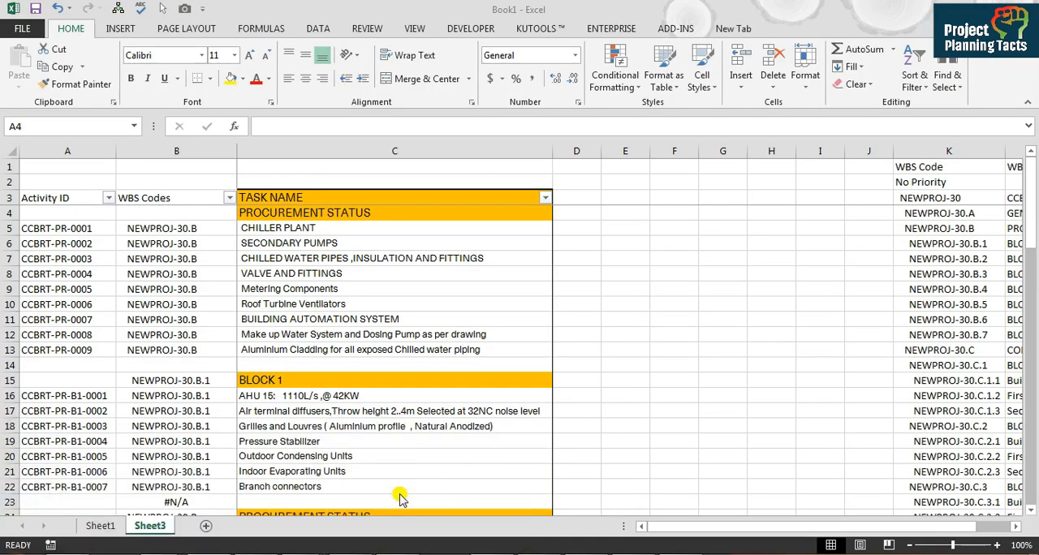
click(582, 176)
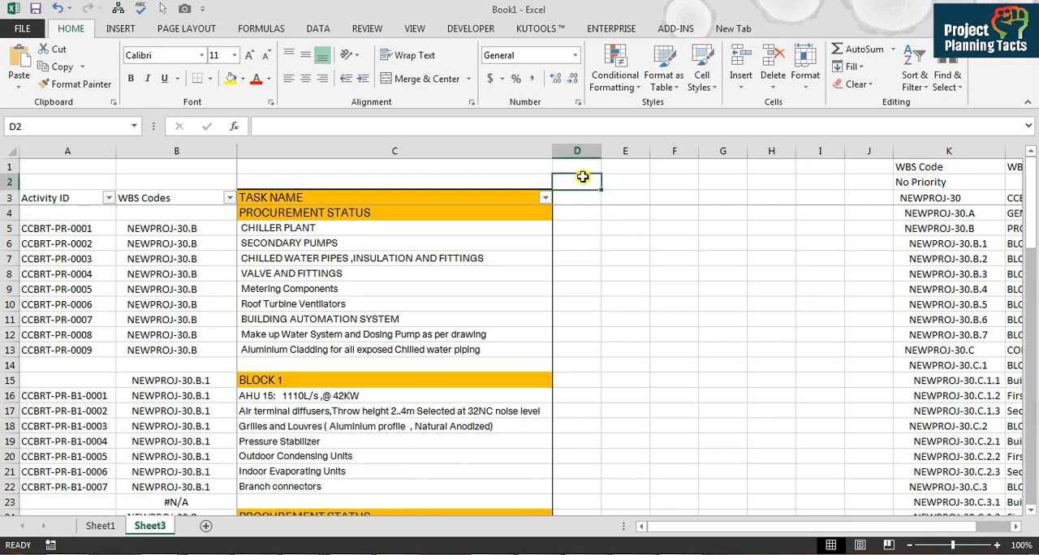
key(ctrl+v)
key(Down)
key(Down)
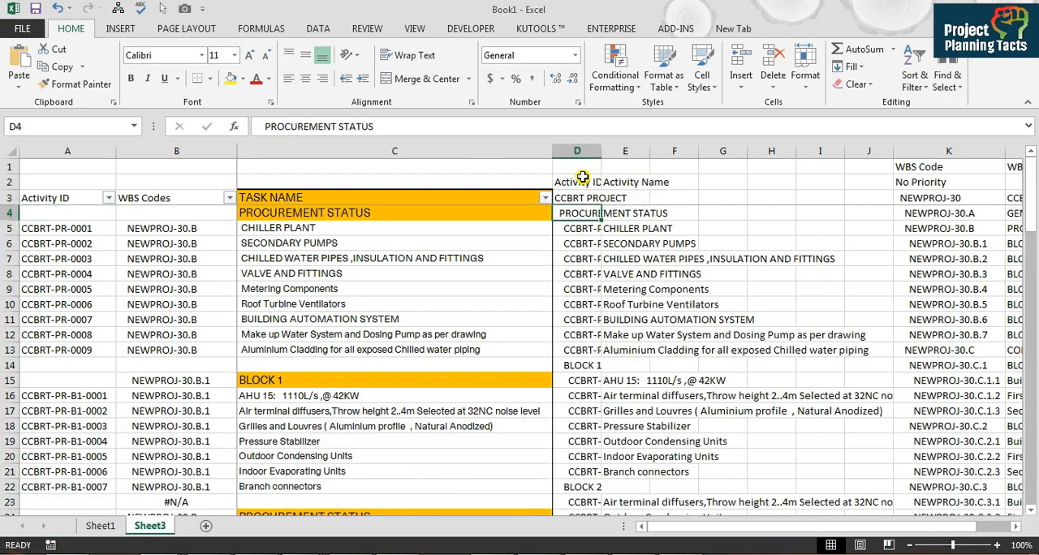
Step: Widen columns D and E so the pasted activity IDs and activity names fit
drag(601, 151, 675, 151)
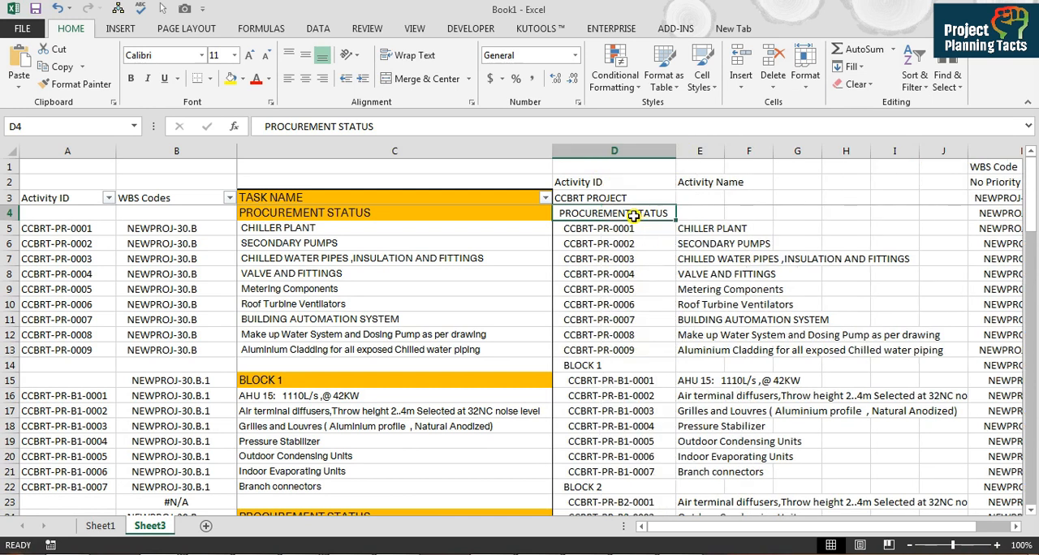
click(445, 217)
click(406, 227)
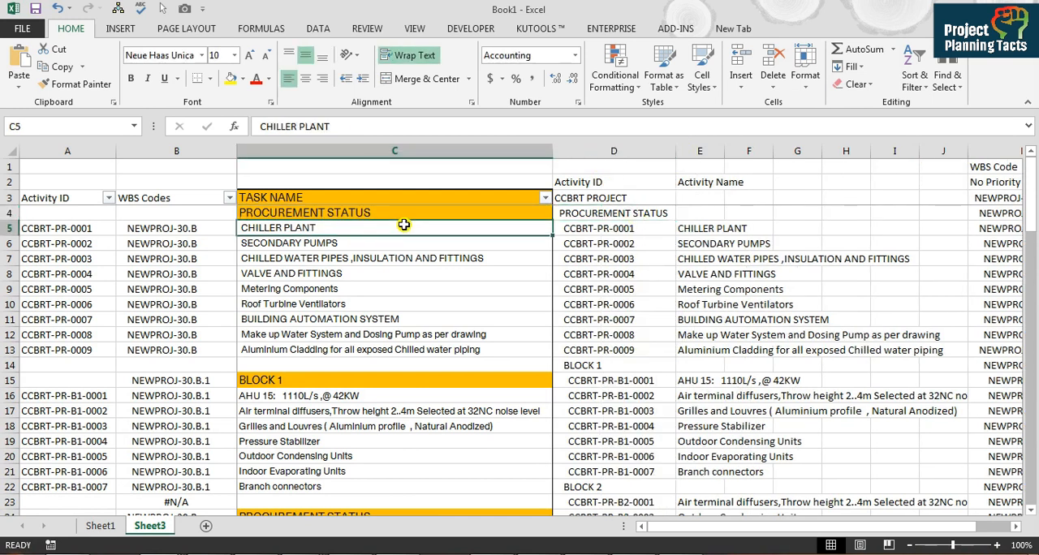
click(717, 231)
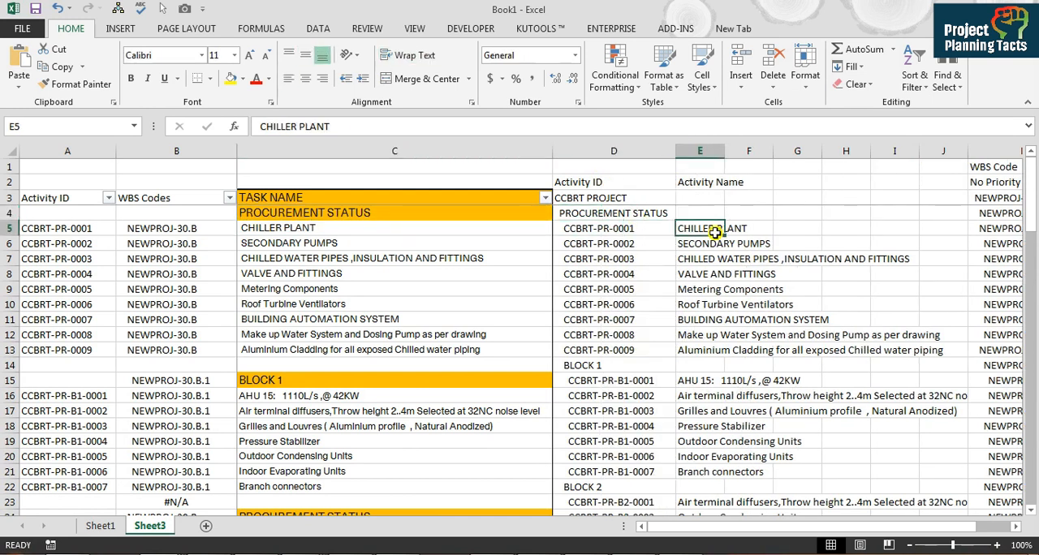
double_click(723, 152)
Step: Insert blank cells at D14:E14, shifting cells down, to align the pasted BLOCK 1 rows with the original task list
click(575, 229)
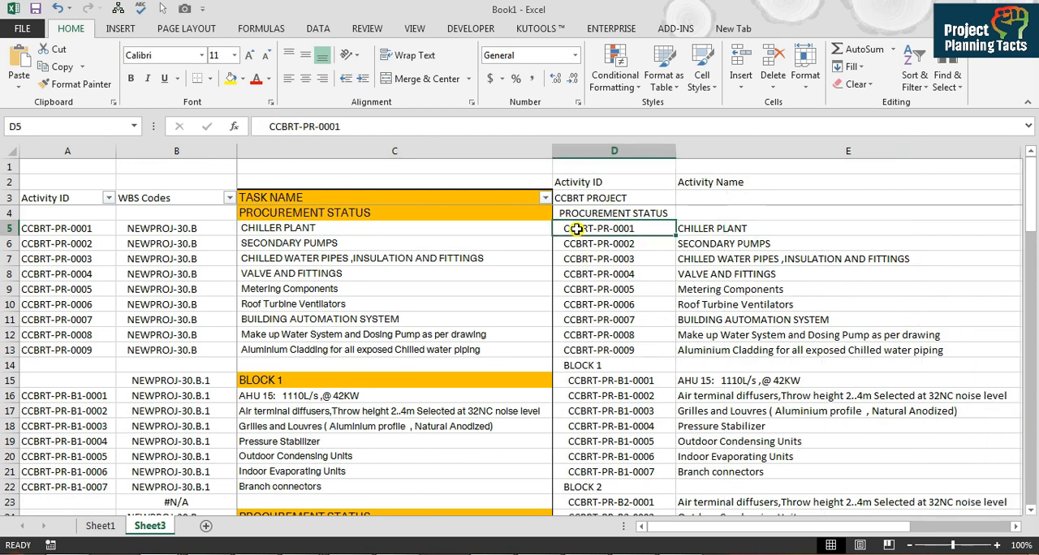
click(78, 228)
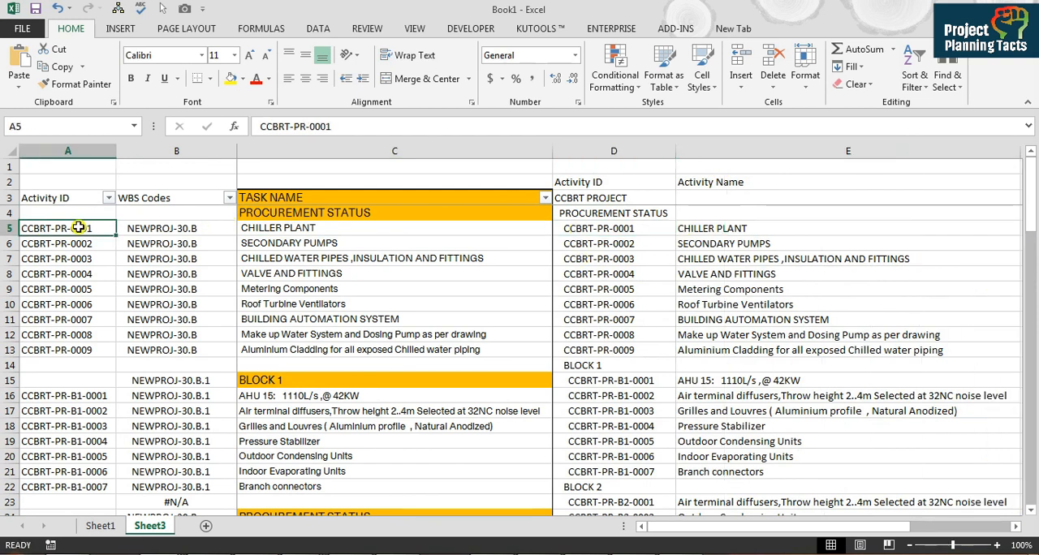
click(576, 365)
key(shift+Right)
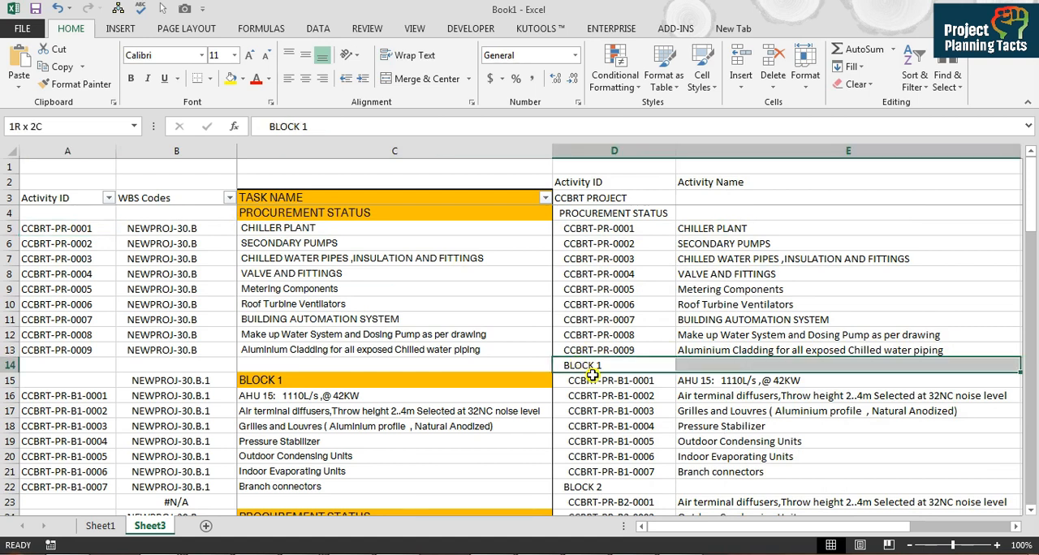
key(ctrl+plus)
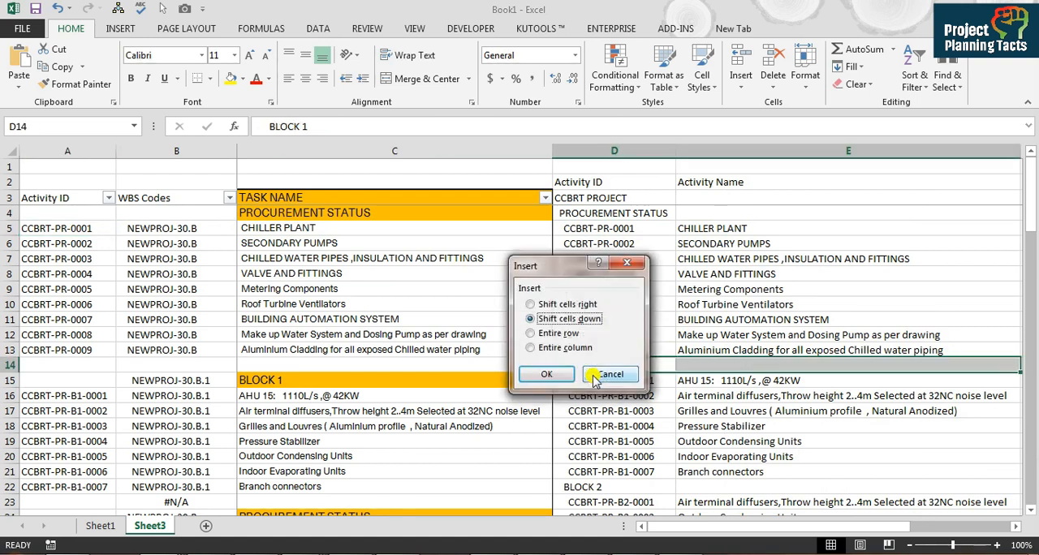
key(Return)
click(592, 377)
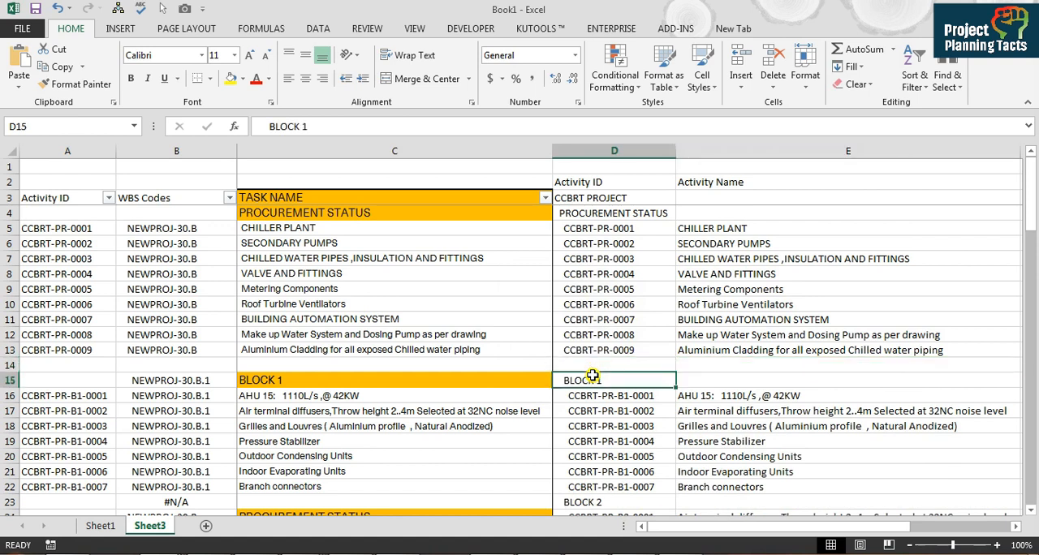
Step: Compare the pasted BLOCK 1 activity IDs and names with the original task list row by row
key(shift+Left)
key(shift+Down)
key(shift+Right)
key(Right)
key(Down)
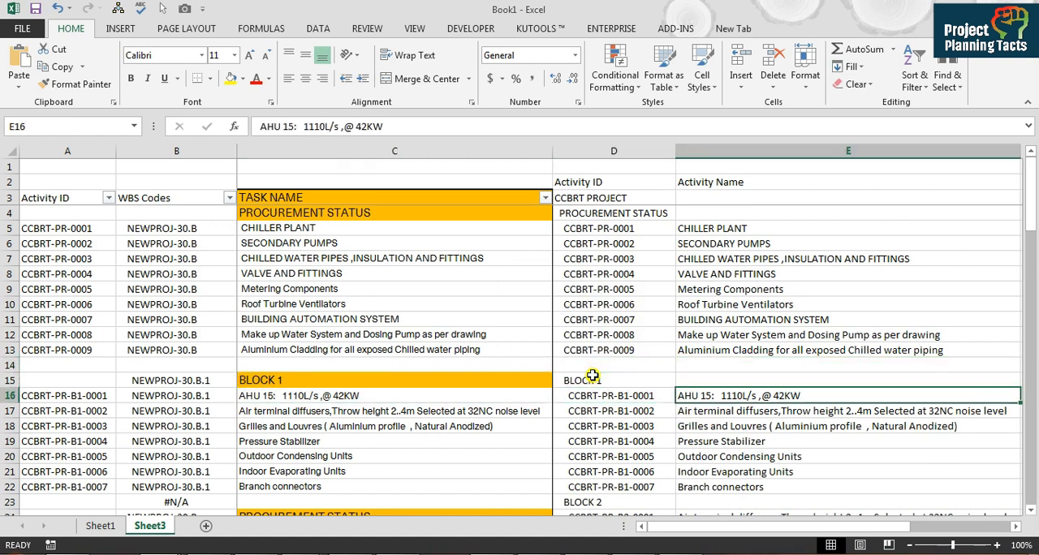
key(shift+Left)
key(shift+Left)
key(shift+Down)
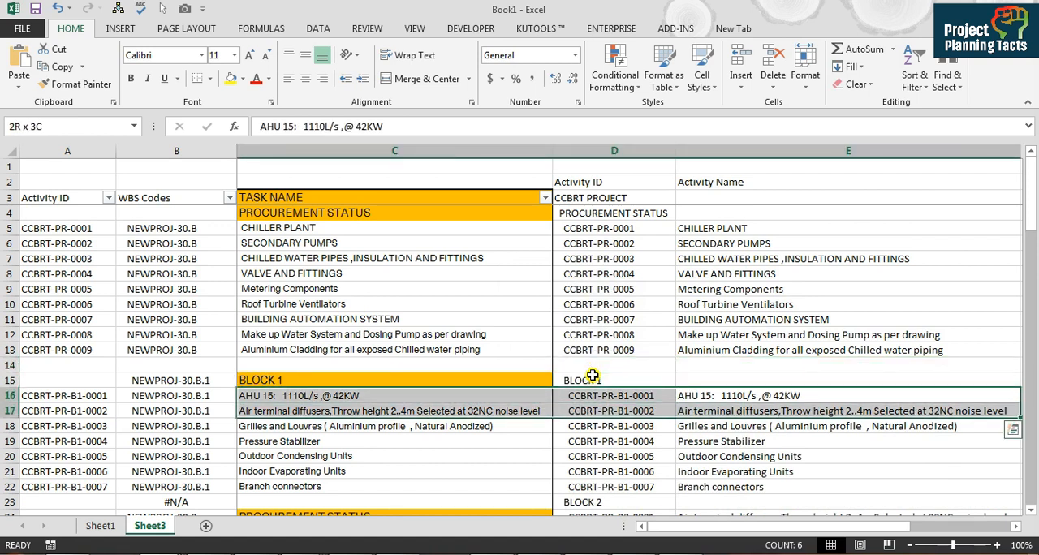
key(shift+Down)
key(shift+Down)
key(shift+Down)
key(shift+Down)
key(shift+Down)
key(Down)
key(Down)
key(Down)
key(Down)
key(Down)
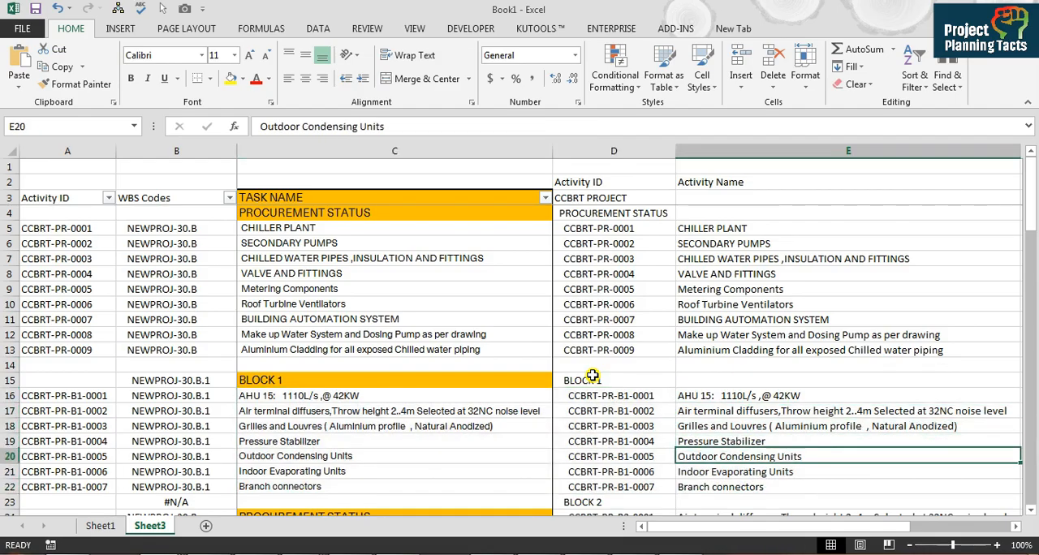
Step: Return to Primavera P6 and replace the selection of all activities with only the CHILLER PLANT activity
key(alt+Tab)
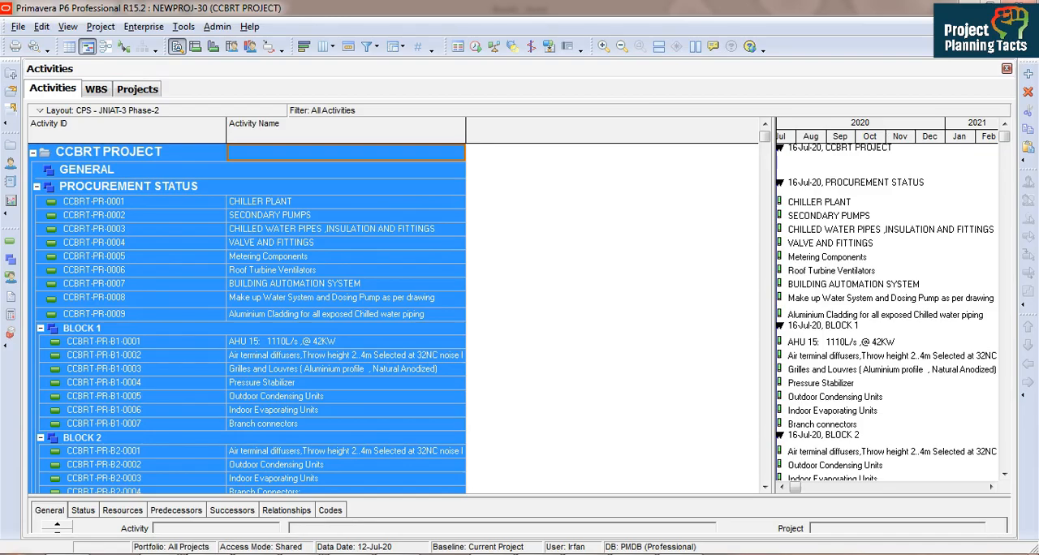
click(279, 284)
scroll(279, 284, up, 2)
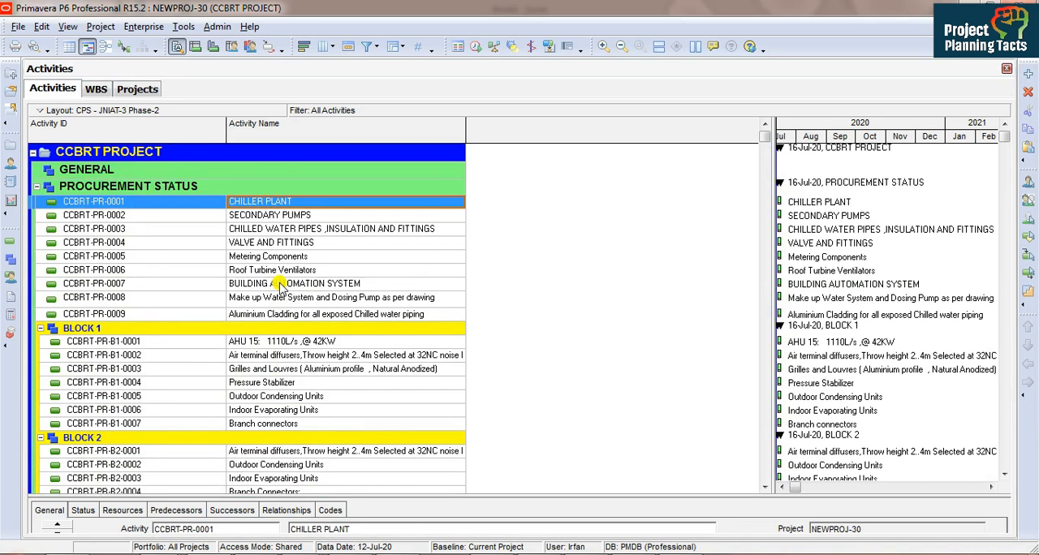